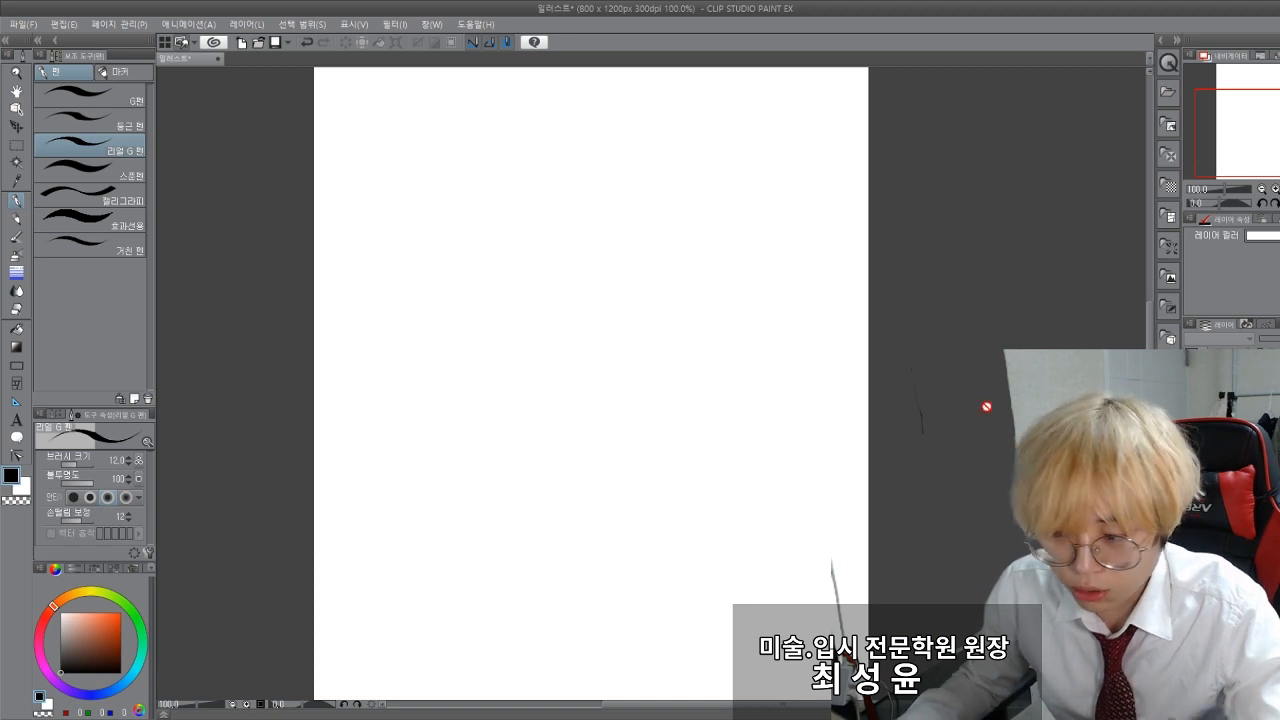
# Step: Draw a round head with a wavy hairline using the Real G-Pen, then fill the hair black and the face light orange
pyautogui.moveTo(436, 285)
pyautogui.mouseDown()
pyautogui.moveTo(648, 345)
pyautogui.moveTo(436, 243)
pyautogui.mouseUp()
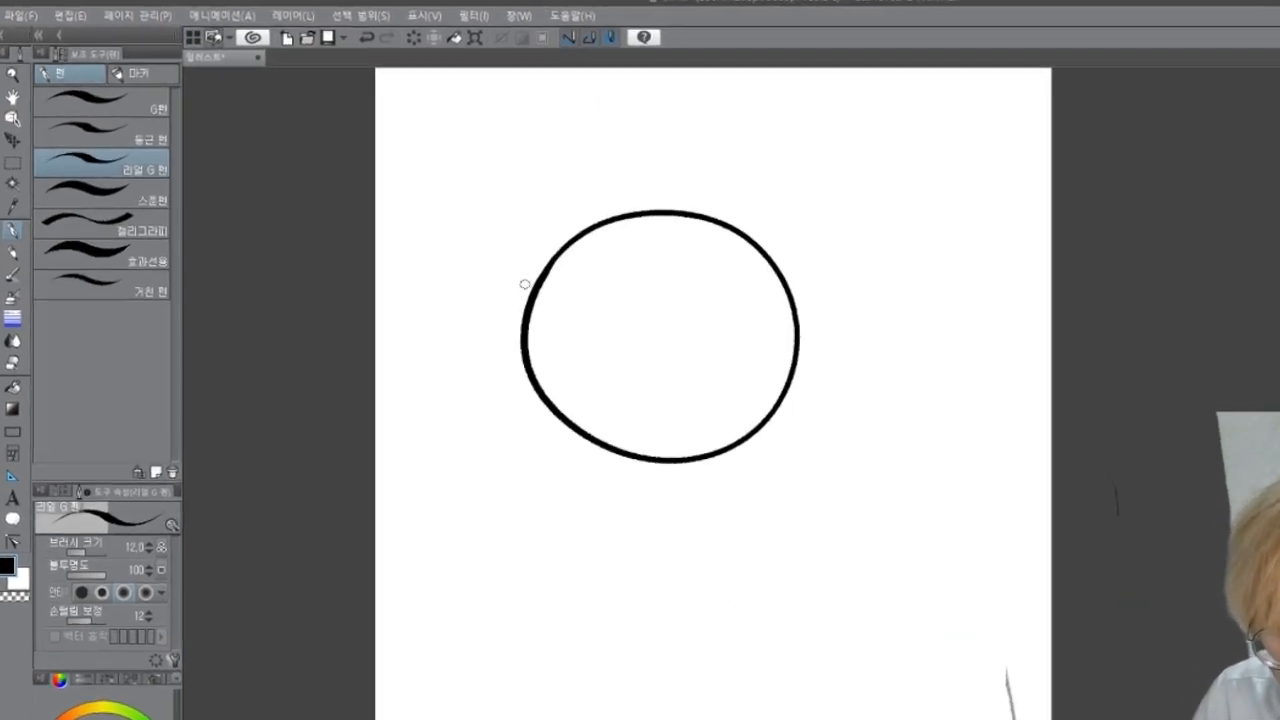
pyautogui.moveTo(525, 319)
pyautogui.mouseDown()
pyautogui.moveTo(748, 287)
pyautogui.moveTo(785, 266)
pyautogui.mouseUp()
pyautogui.press('g')
pyautogui.click(660, 240)
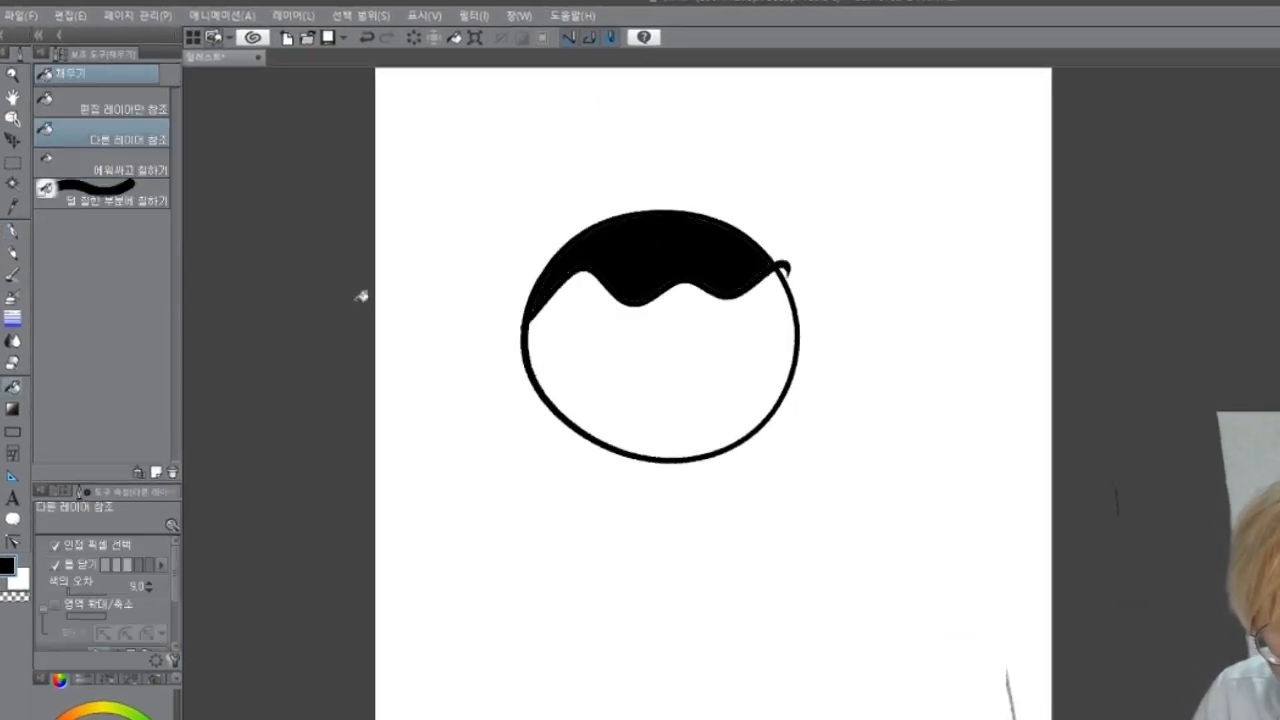
pyautogui.click(77, 712)
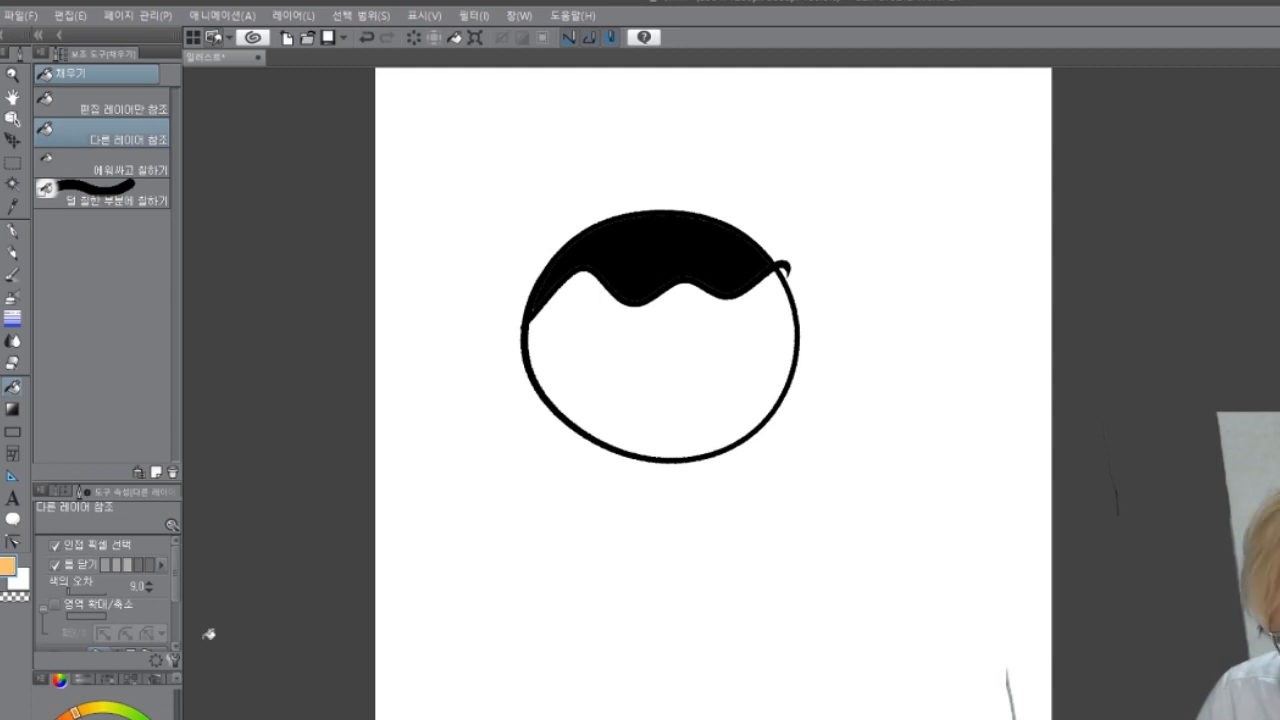
pyautogui.click(624, 365)
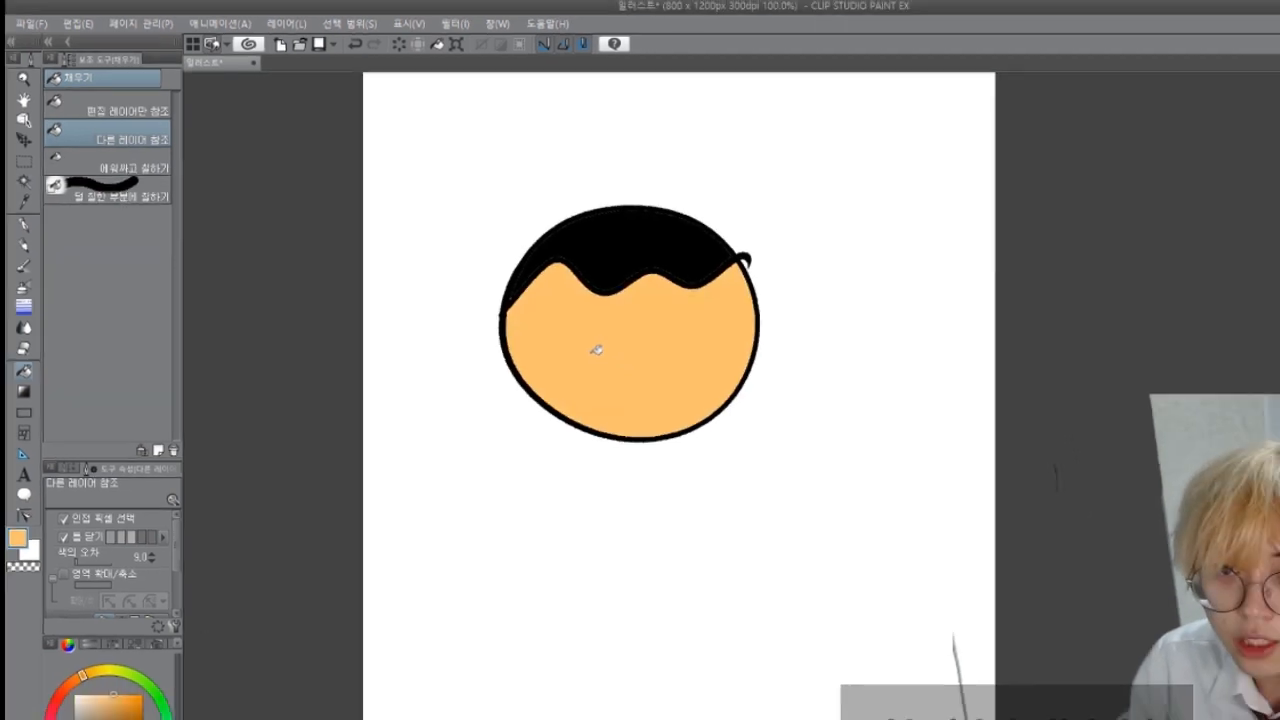
# Step: Undo the face fill, the hair fill and the pen-drawn head outline
pyautogui.hotkey('ctrl', 'z')
pyautogui.hotkey('ctrl', 'z')
pyautogui.hotkey('ctrl', 'z')
pyautogui.hotkey('ctrl', 'z')
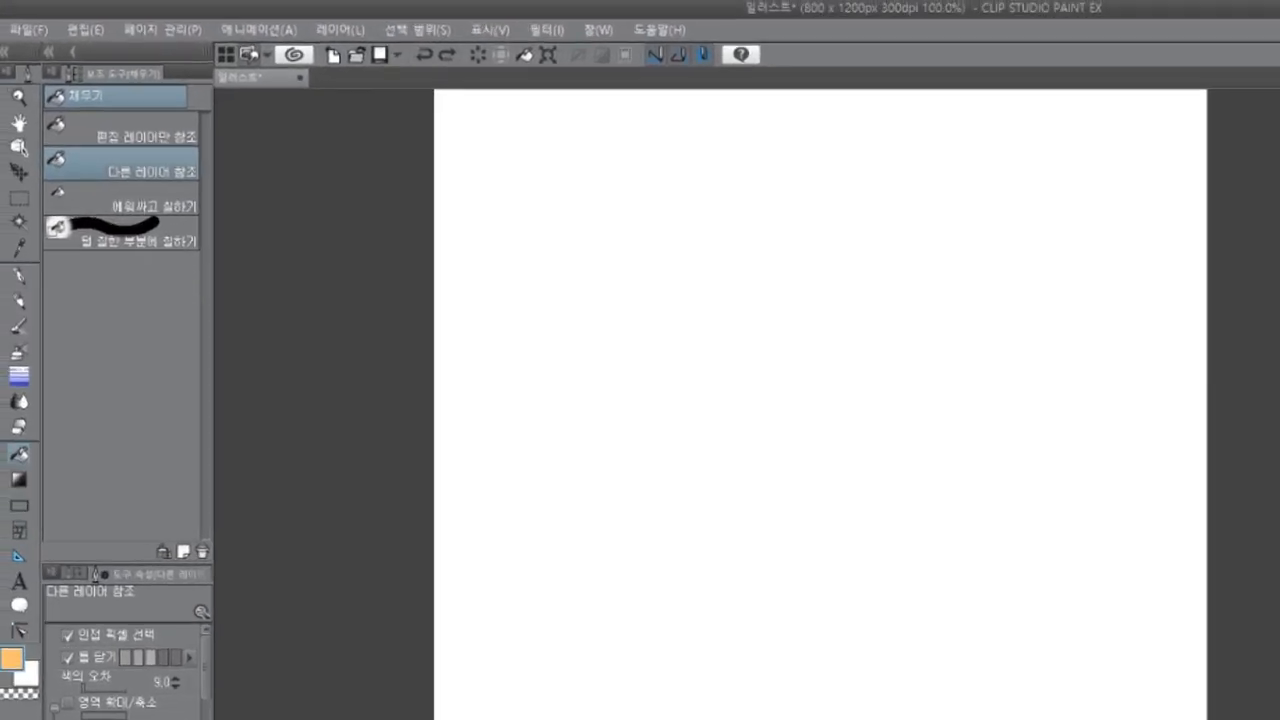
# Step: Try out the Real Pencil and the Design Pencil with one curved stroke each, undoing both strokes
pyautogui.press('p')
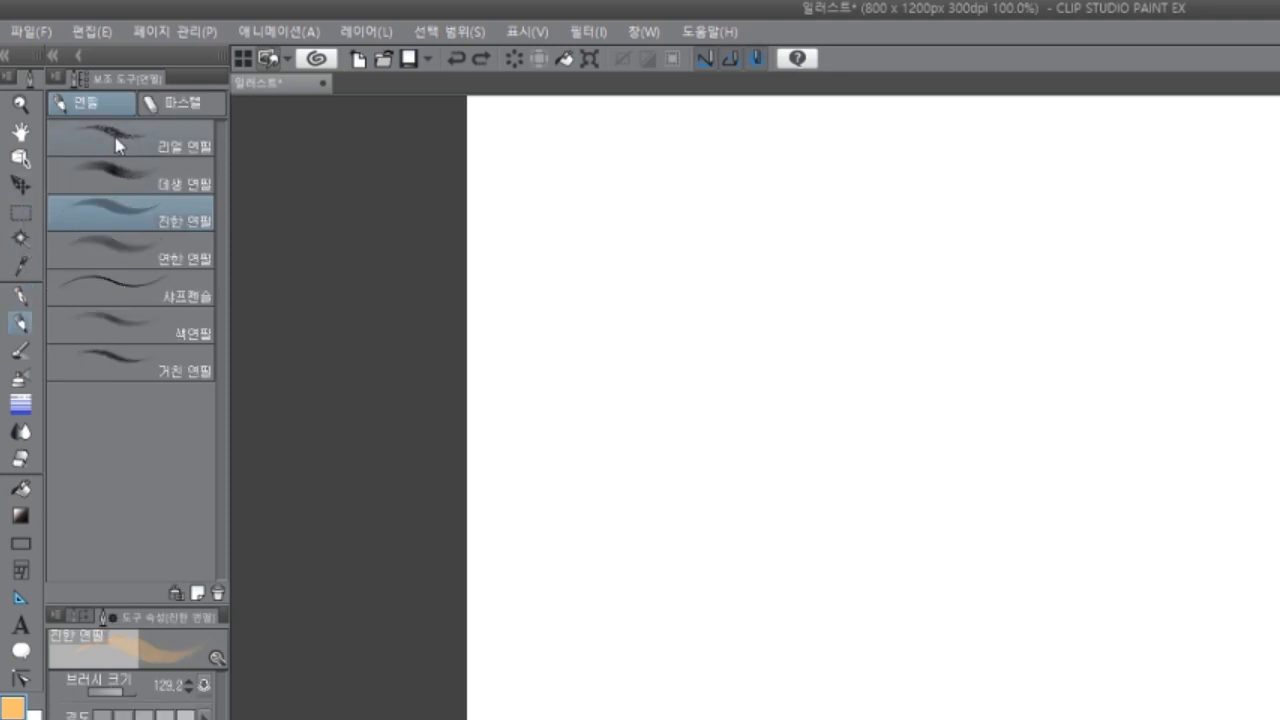
pyautogui.click(150, 138)
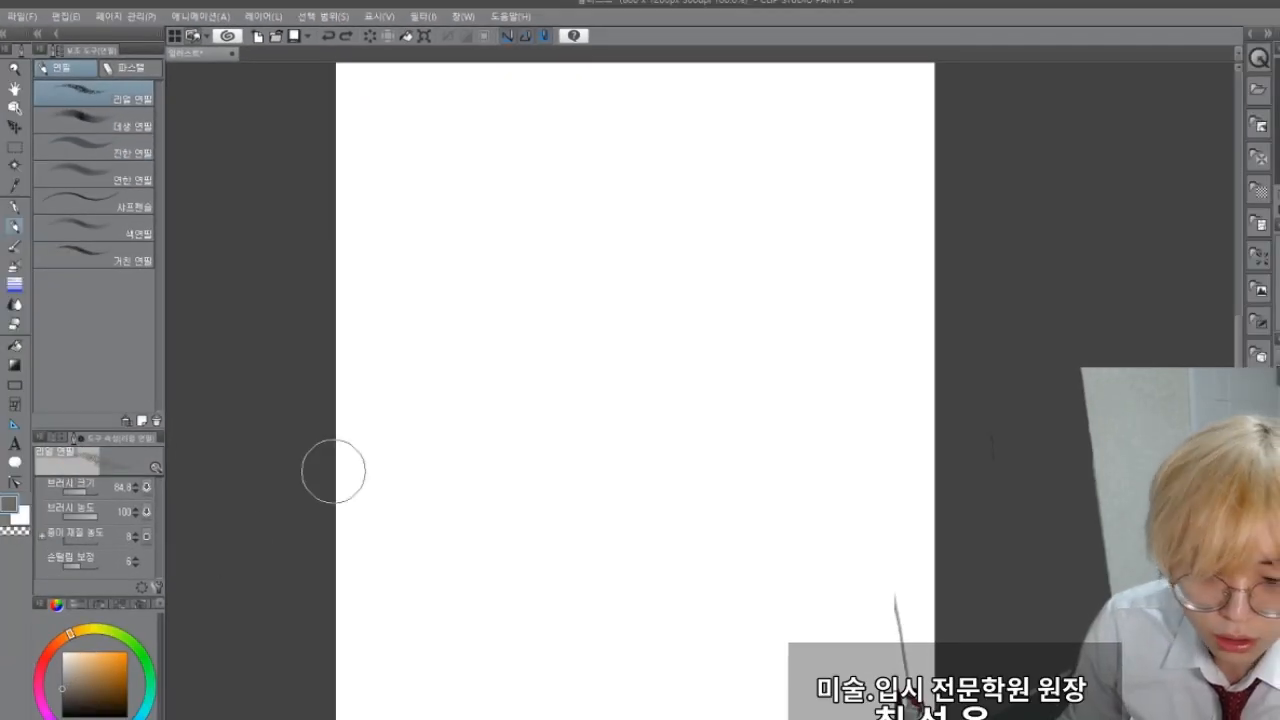
pyautogui.moveTo(478, 330); pyautogui.dragTo(523, 440)
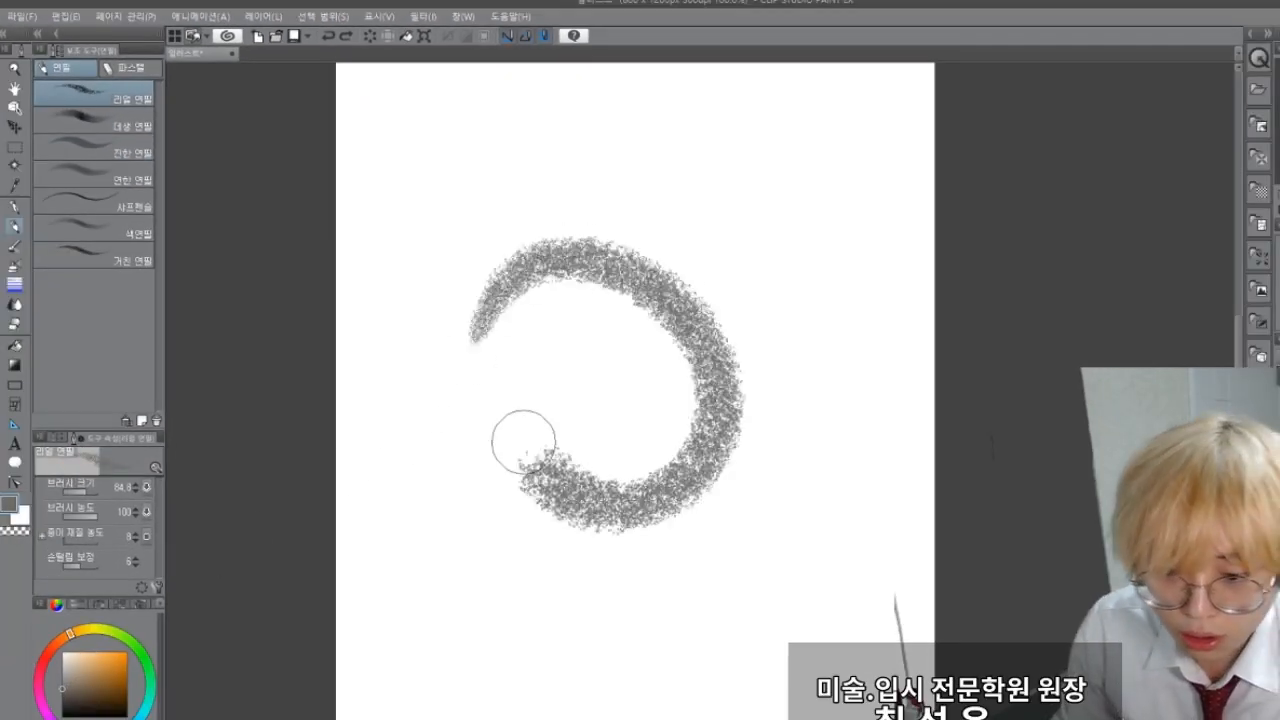
pyautogui.hotkey('ctrl', 'z')
pyautogui.click(90, 118)
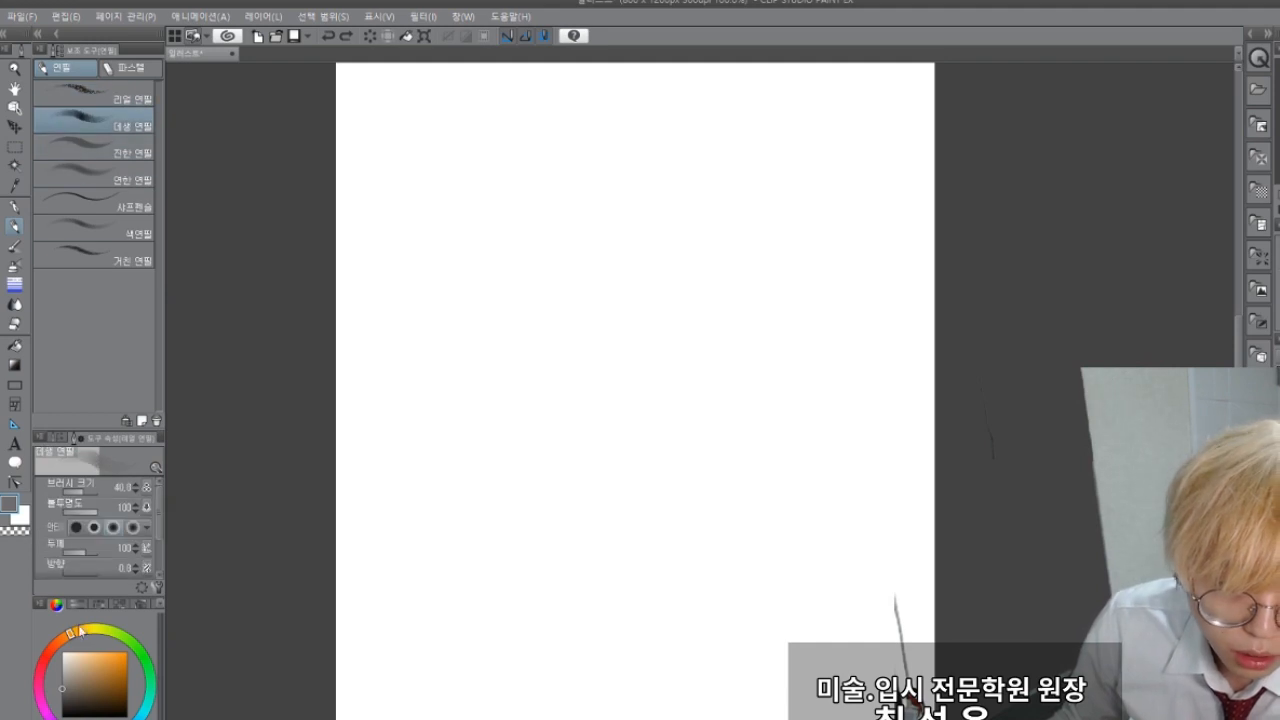
pyautogui.moveTo(500, 302); pyautogui.dragTo(545, 301)
pyautogui.hotkey('ctrl', 'z')
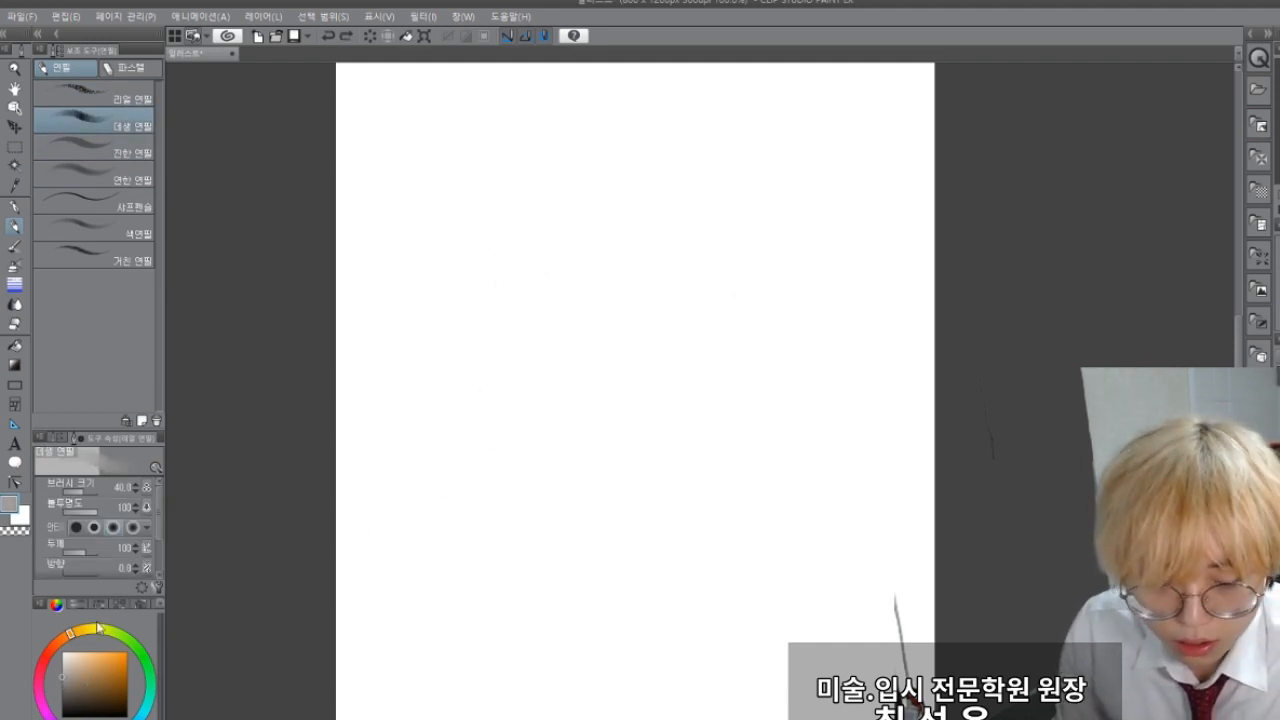
# Step: Sketch a round head with dark shaded hair using the Design Pencil, and fill the face light orange
pyautogui.moveTo(72, 698); pyautogui.dragTo(62, 711)
pyautogui.moveTo(512, 207)
pyautogui.mouseDown()
pyautogui.moveTo(730, 301)
pyautogui.moveTo(554, 162)
pyautogui.moveTo(549, 229)
pyautogui.moveTo(716, 190)
pyautogui.moveTo(541, 138)
pyautogui.moveTo(522, 224)
pyautogui.moveTo(712, 214)
pyautogui.moveTo(745, 278)
pyautogui.moveTo(618, 360)
pyautogui.mouseUp()
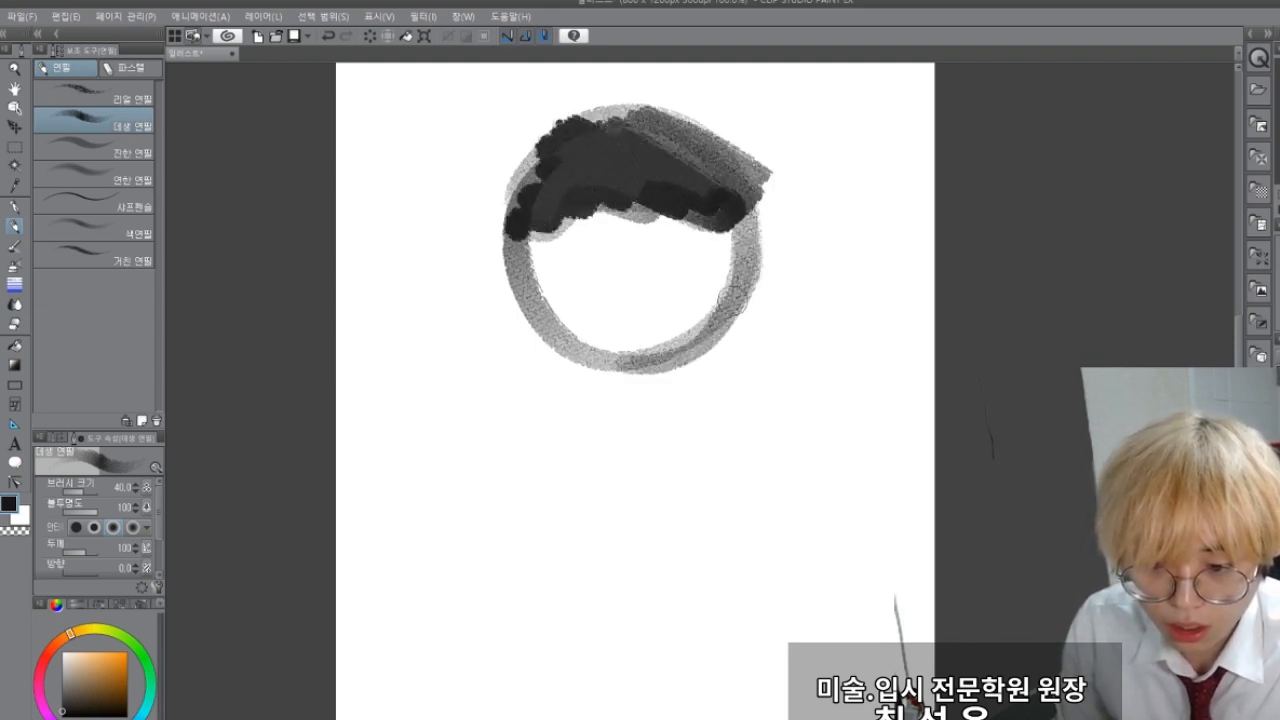
pyautogui.moveTo(733, 300); pyautogui.dragTo(562, 344)
pyautogui.click(14, 345)
pyautogui.click(92, 652)
pyautogui.click(620, 282)
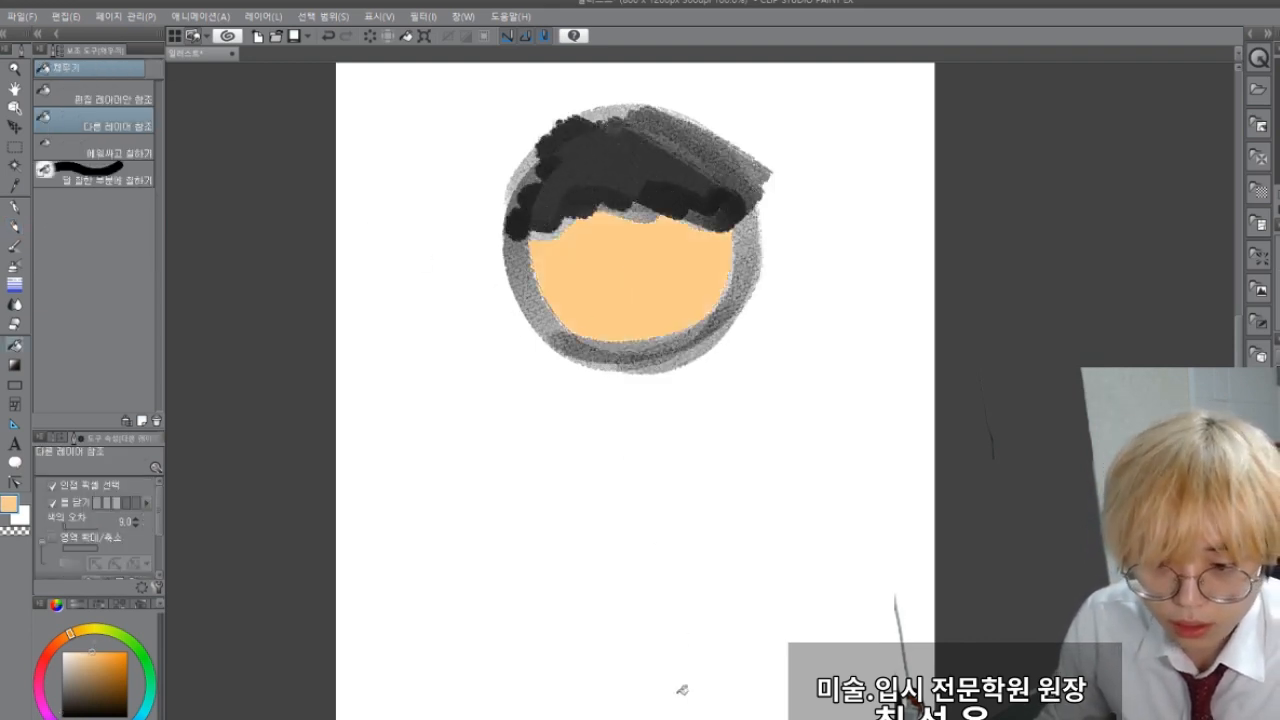
# Step: Inspect the edge between the face fill and the textured pencil outline up close, then undo the fill
pyautogui.scroll(5, 646, 278)
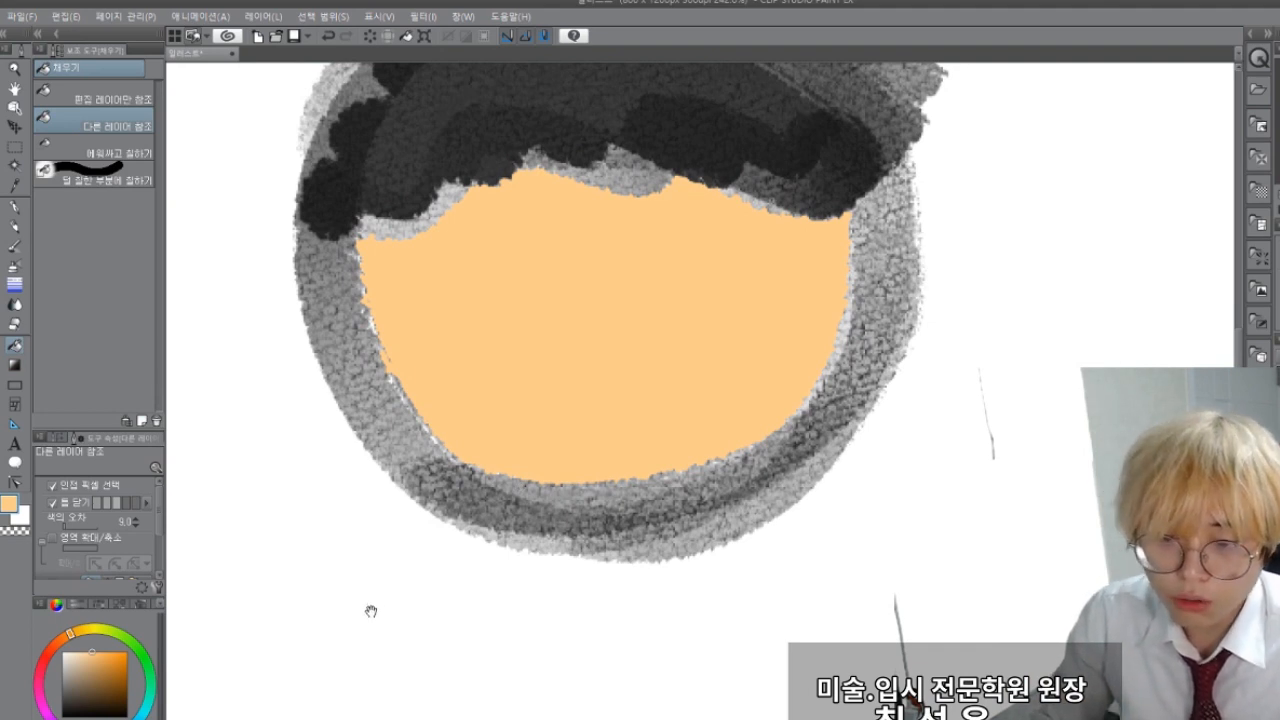
pyautogui.moveTo(371, 611); pyautogui.dragTo(368, 657)
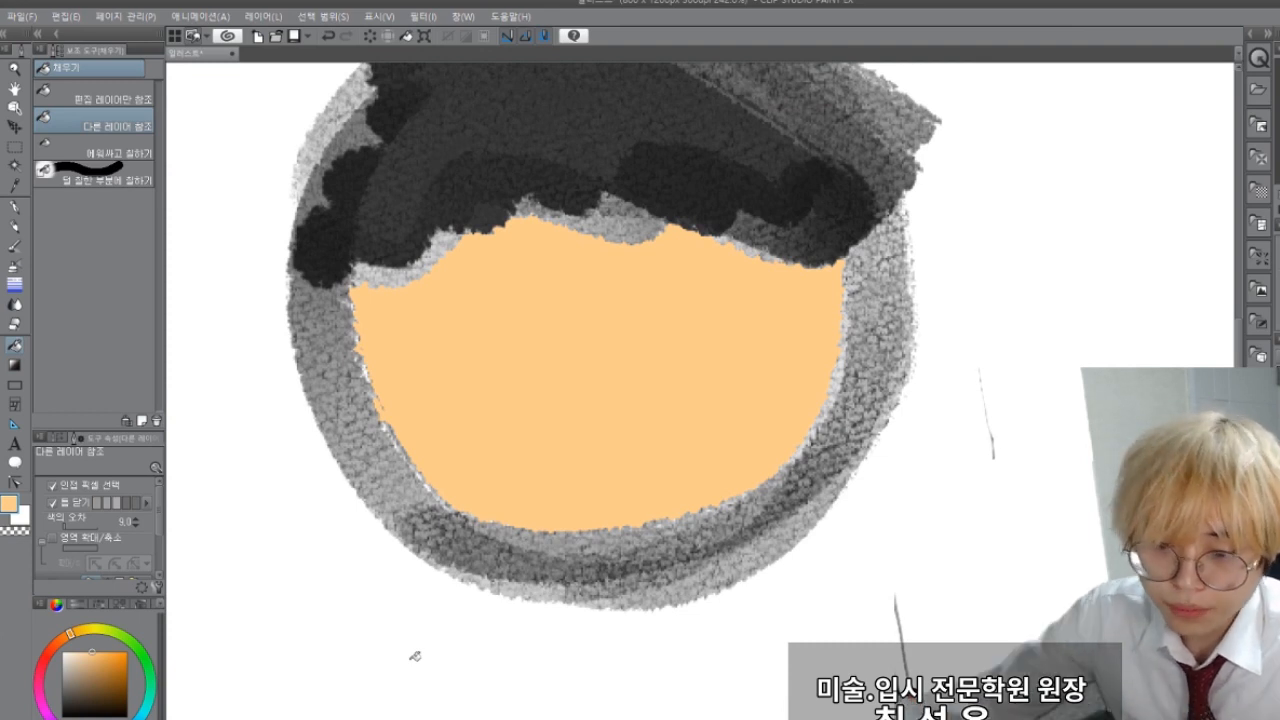
pyautogui.scroll(-2, 497, 571)
pyautogui.scroll(-1, 497, 571)
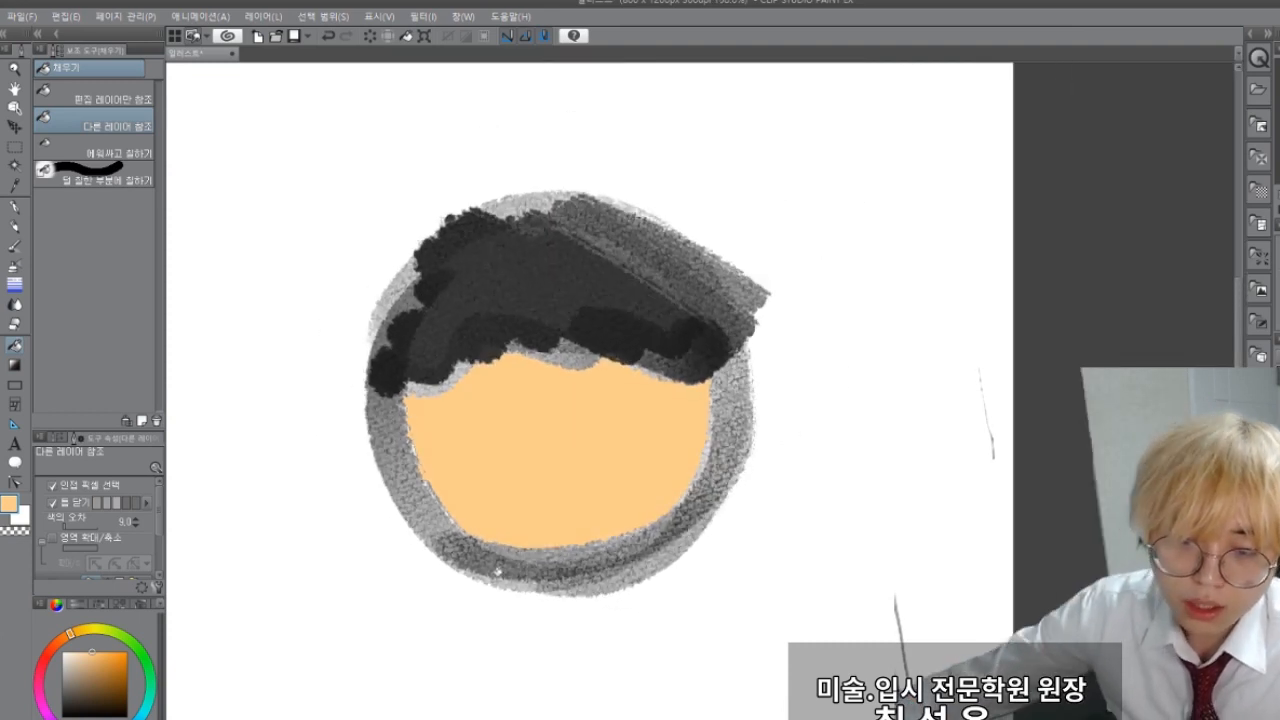
pyautogui.moveTo(344, 597); pyautogui.dragTo(425, 543)
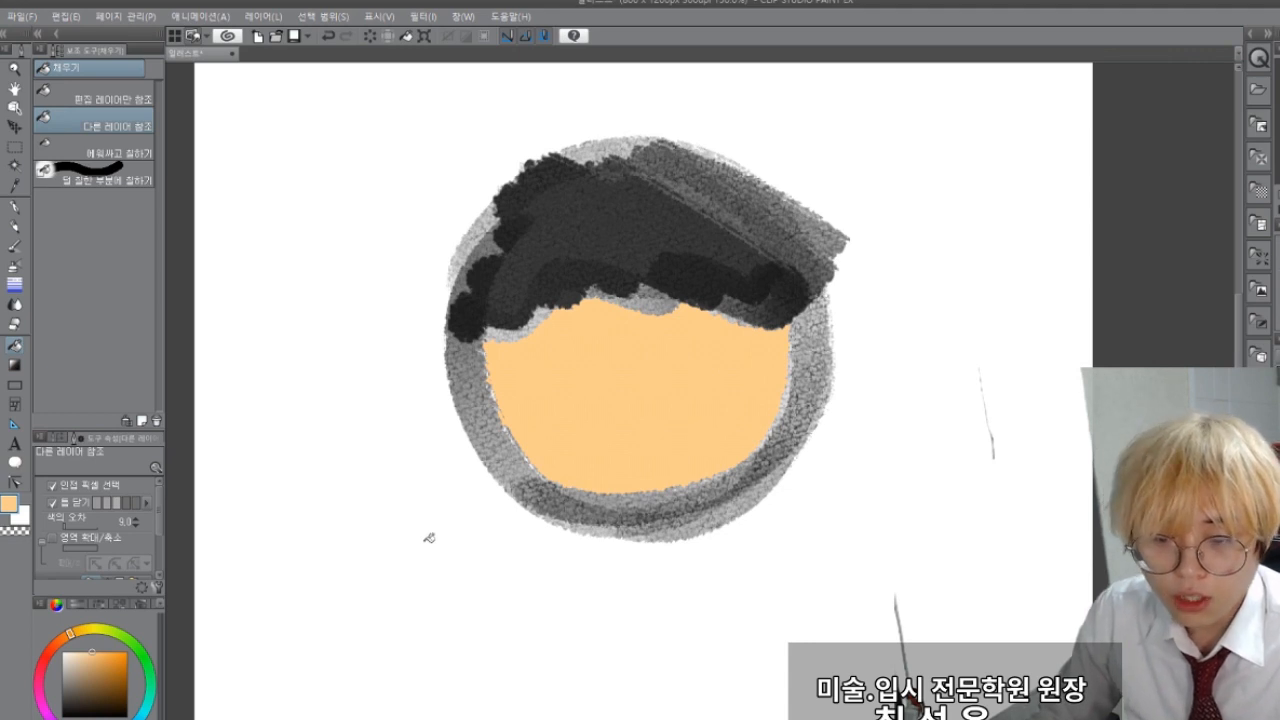
pyautogui.hotkey('ctrl', 'z')
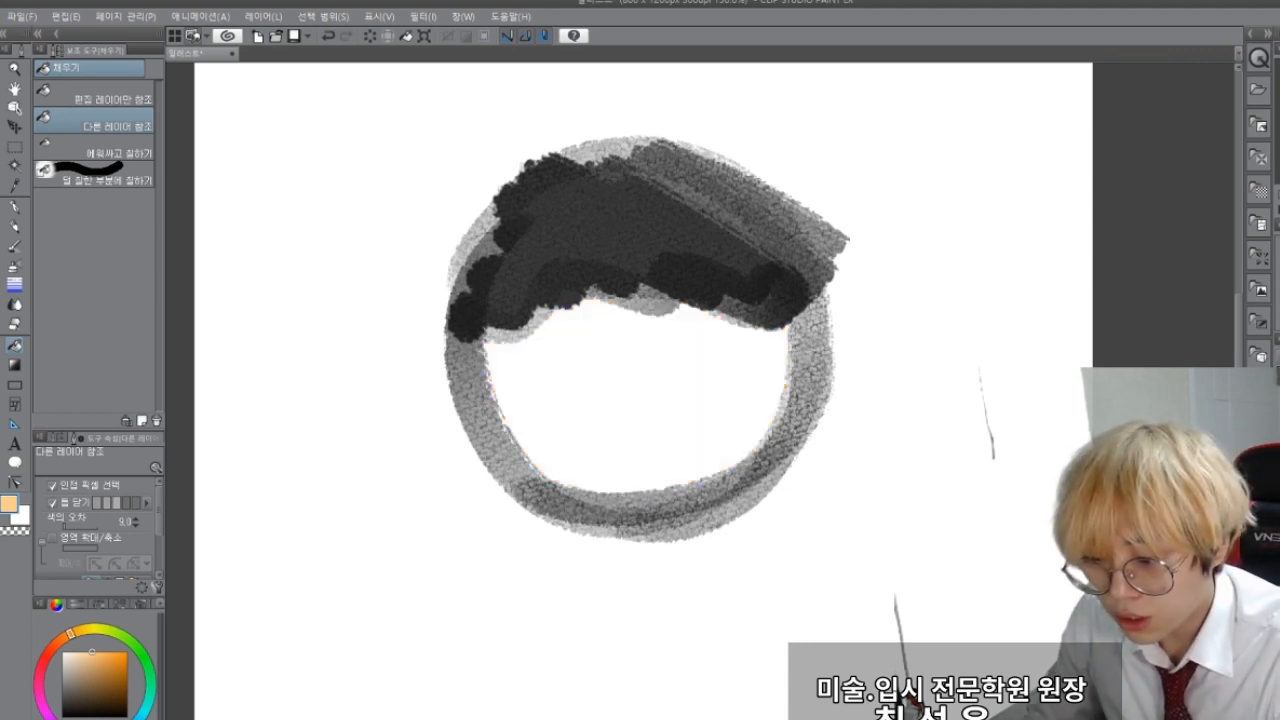
# Step: Paint the face light orange by hand with the G-Pen, covering the inside and the pencil outline
pyautogui.press('p')
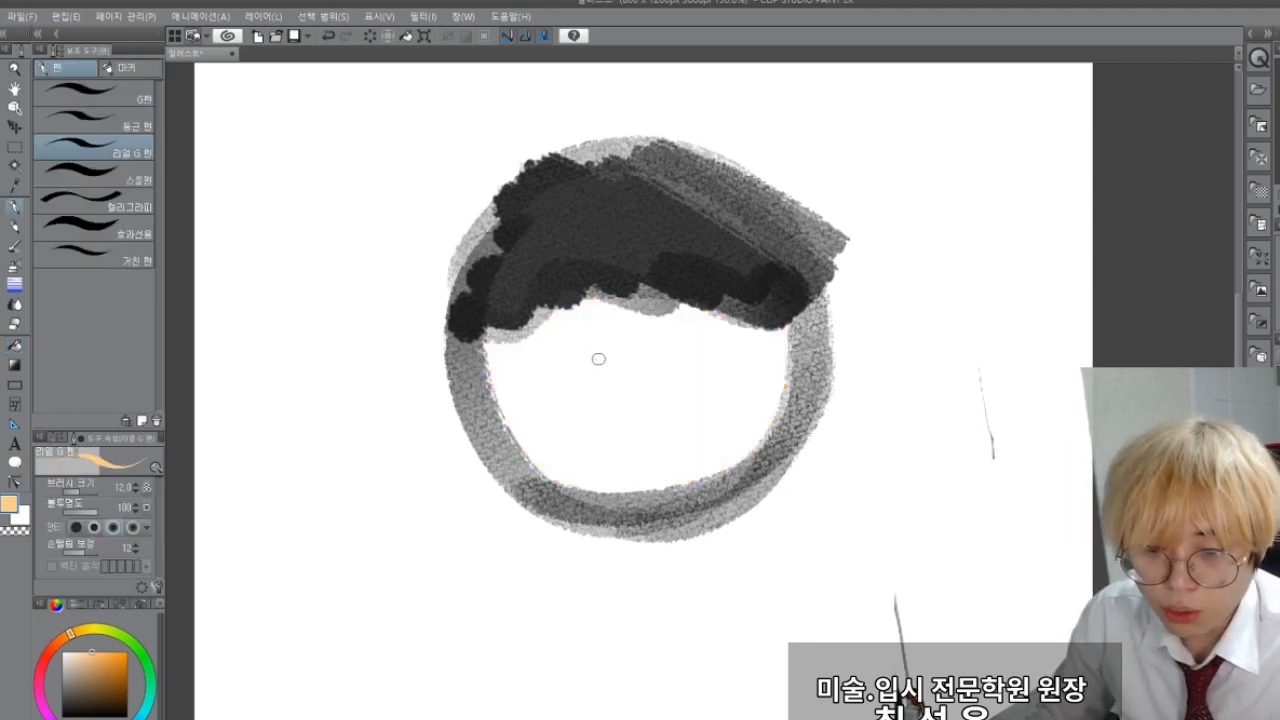
pyautogui.moveTo(598, 358)
pyautogui.mouseDown()
pyautogui.moveTo(526, 363)
pyautogui.moveTo(612, 456)
pyautogui.mouseUp()
pyautogui.hotkey('ctrl', 'z')
pyautogui.click(77, 97)
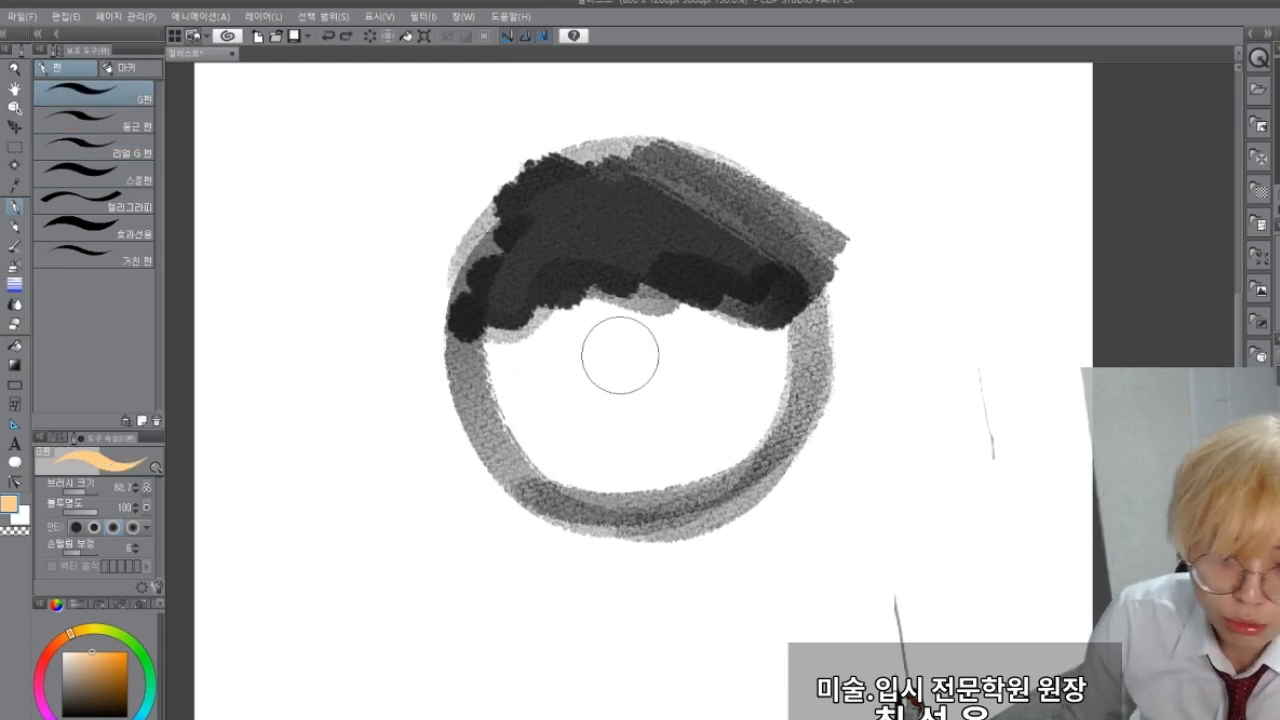
pyautogui.moveTo(617, 354)
pyautogui.mouseDown()
pyautogui.moveTo(651, 412)
pyautogui.moveTo(755, 401)
pyautogui.moveTo(802, 359)
pyautogui.moveTo(741, 430)
pyautogui.moveTo(653, 494)
pyautogui.moveTo(742, 465)
pyautogui.moveTo(575, 454)
pyautogui.moveTo(609, 484)
pyautogui.moveTo(701, 451)
pyautogui.moveTo(619, 480)
pyautogui.moveTo(497, 391)
pyautogui.moveTo(497, 422)
pyautogui.moveTo(511, 356)
pyautogui.moveTo(546, 340)
pyautogui.moveTo(718, 330)
pyautogui.moveTo(535, 368)
pyautogui.moveTo(481, 346)
pyautogui.moveTo(516, 428)
pyautogui.moveTo(762, 376)
pyautogui.mouseUp()
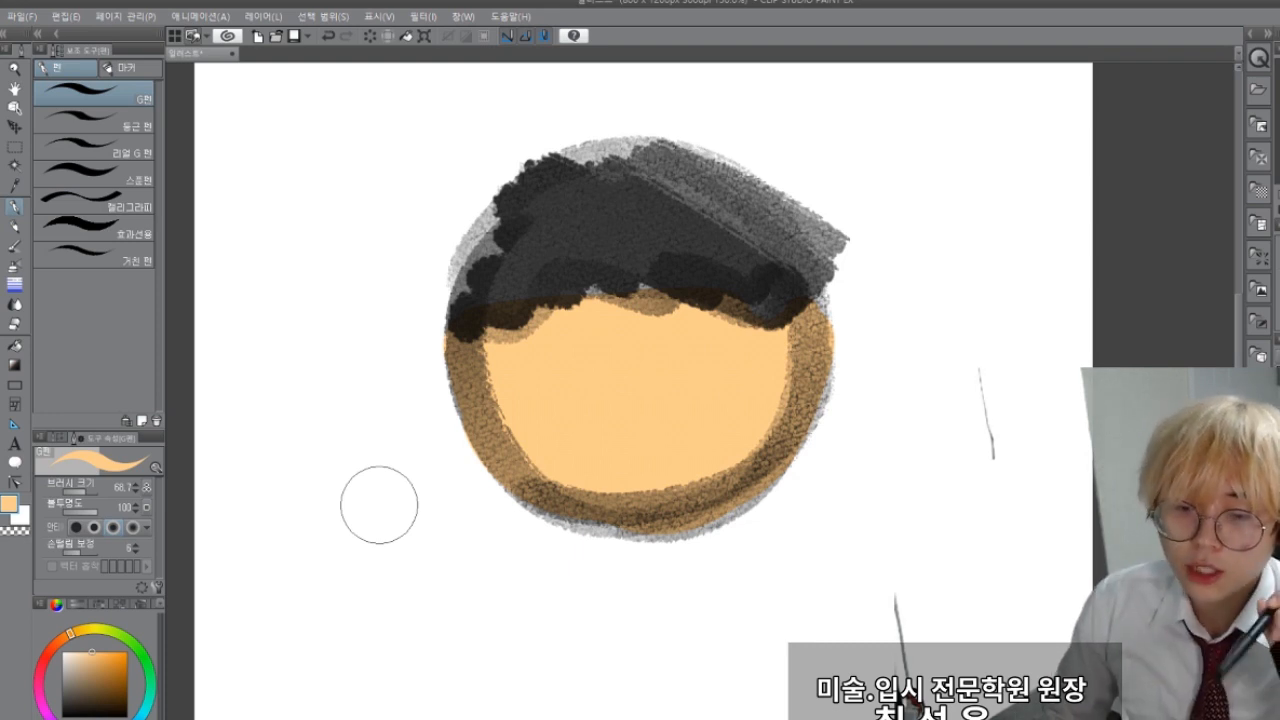
# Step: Undo the painted face and the entire pencil head until the canvas is blank
pyautogui.hotkey('ctrl', 'z')
pyautogui.hotkey('ctrl', 'z')
pyautogui.hotkey('ctrl', 'z')
pyautogui.hotkey('ctrl', 'z')
pyautogui.hotkey('ctrl', 'z')
pyautogui.hotkey('ctrl', 'z')
pyautogui.hotkey('ctrl', 'z')
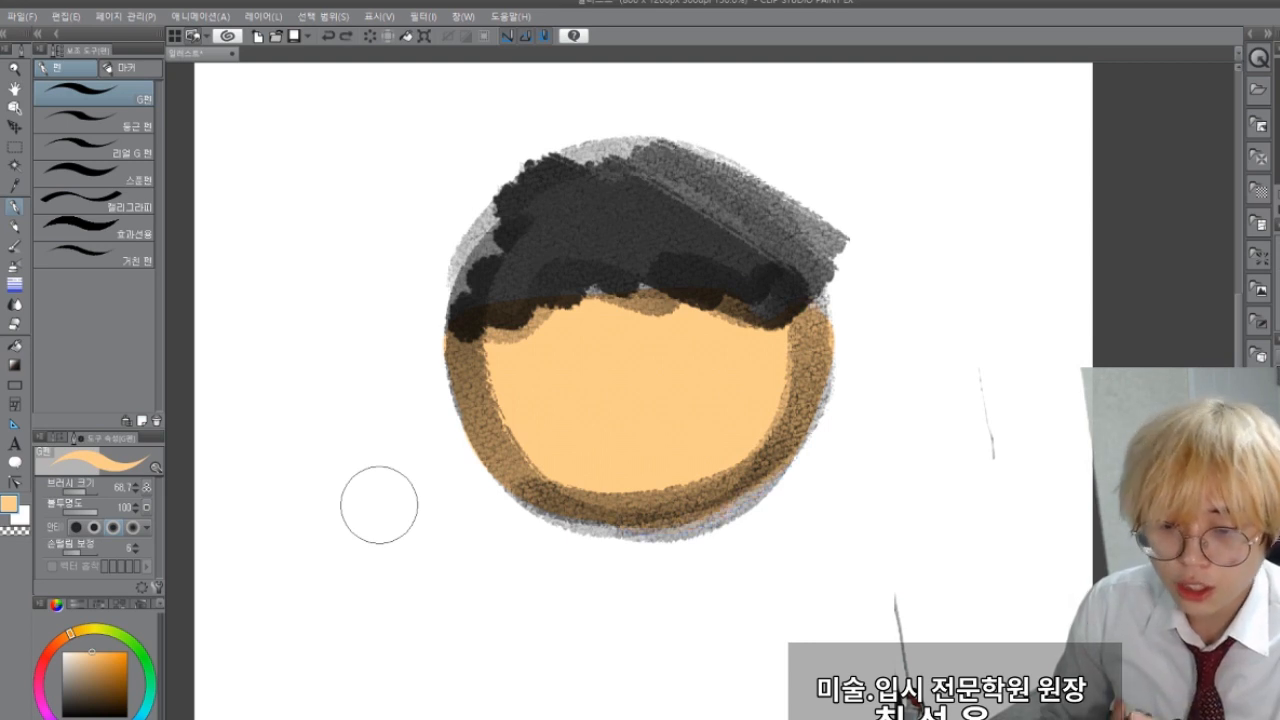
pyautogui.hotkey('ctrl', 'z')
pyautogui.hotkey('ctrl', 'z')
pyautogui.hotkey('ctrl', 'z')
pyautogui.hotkey('ctrl', 'z')
pyautogui.hotkey('ctrl', 'z')
pyautogui.hotkey('ctrl', 'z')
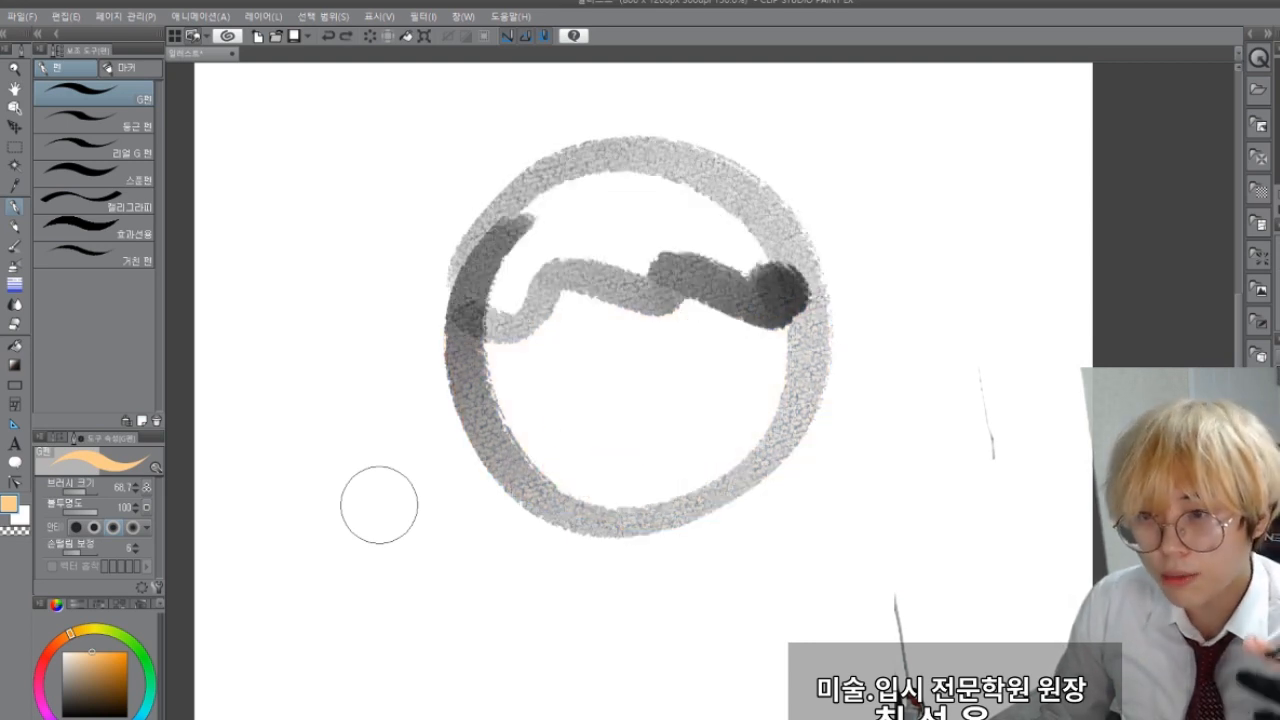
pyautogui.hotkey('ctrl', 'z')
pyautogui.hotkey('ctrl', 'z')
pyautogui.hotkey('ctrl', 'z')
pyautogui.hotkey('ctrl', 'z')
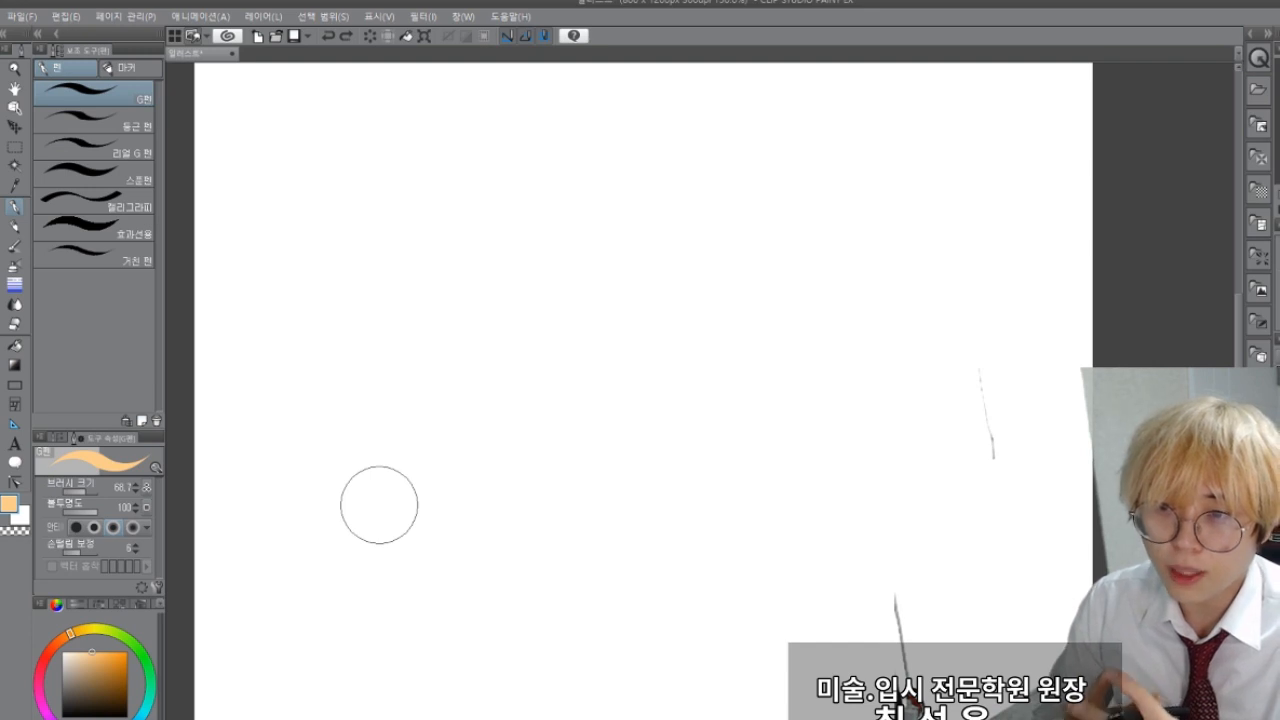
# Step: Set up the Design Pencil with black as the drawing colour and a brush size of 12.7
pyautogui.scroll(-2, 486, 546)
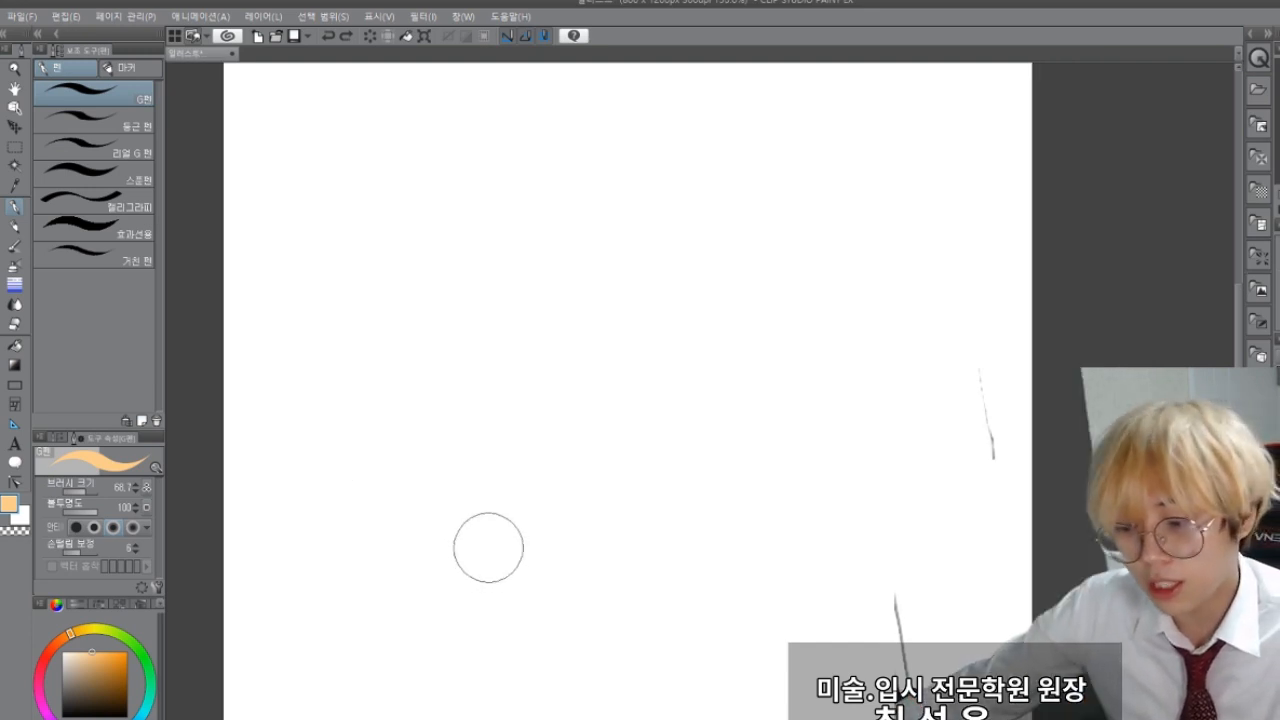
pyautogui.scroll(-1, 489, 552)
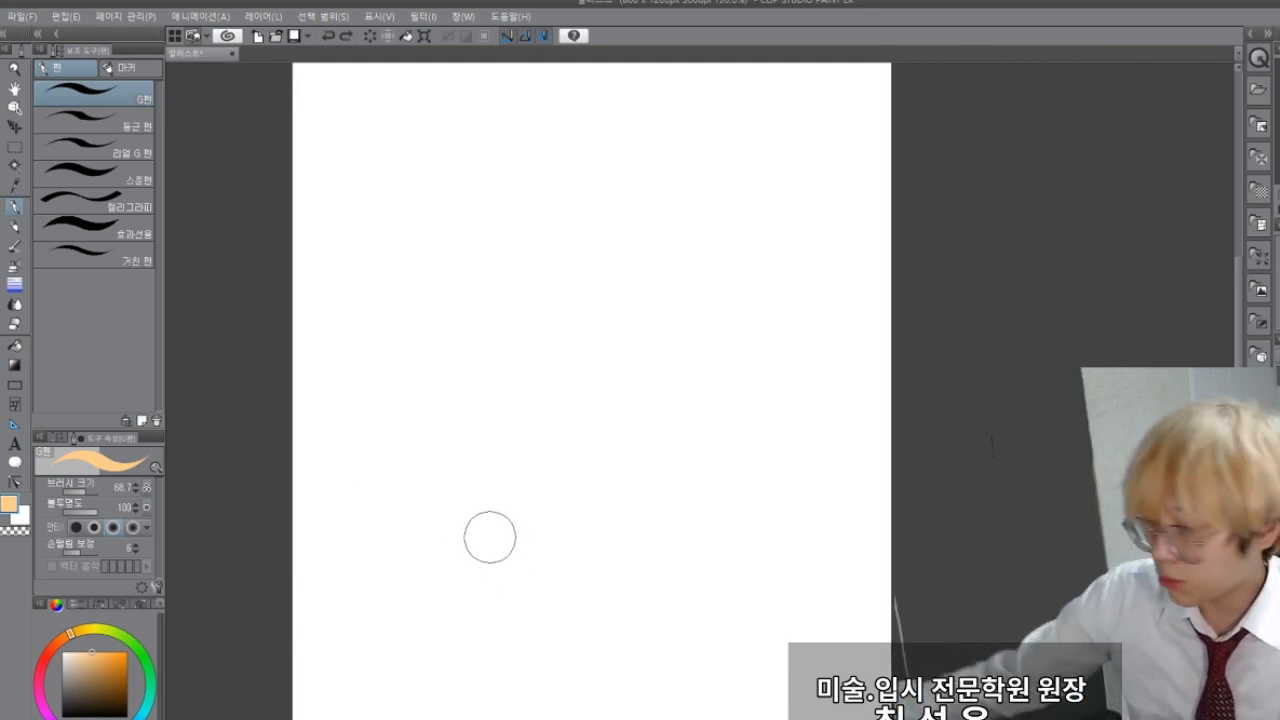
pyautogui.scroll(-1, 499, 439)
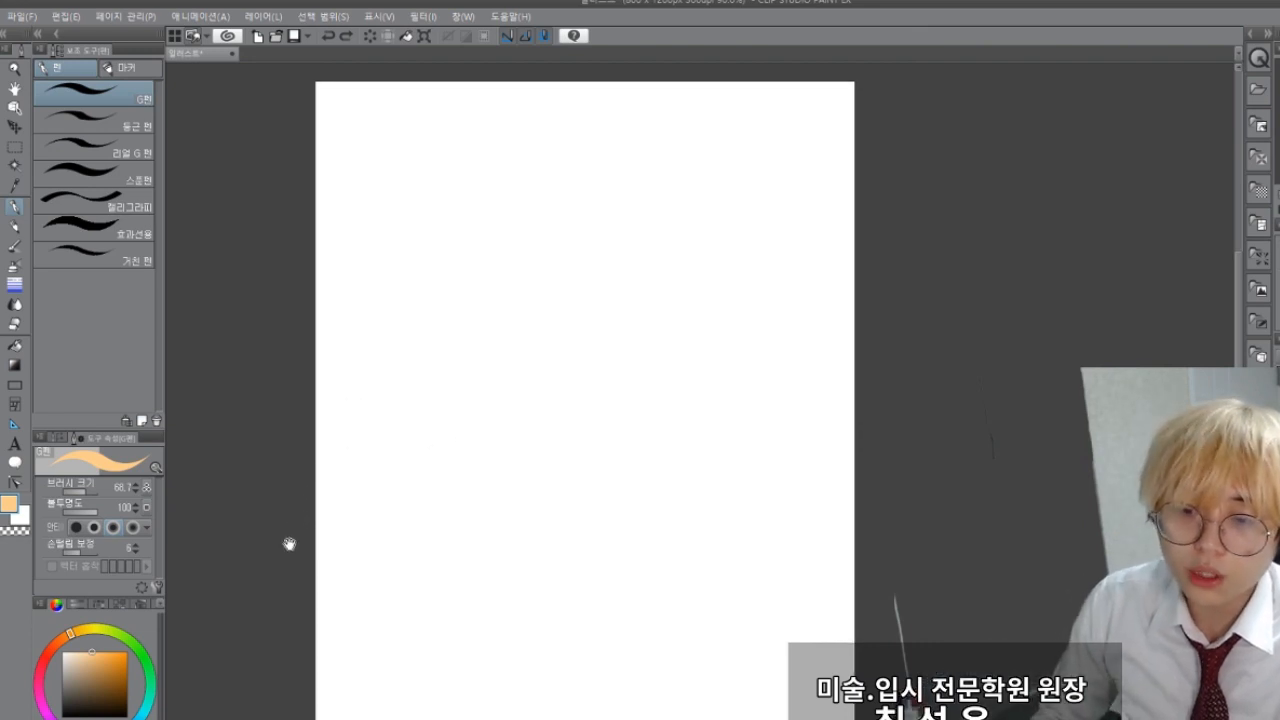
pyautogui.moveTo(289, 540); pyautogui.dragTo(353, 524)
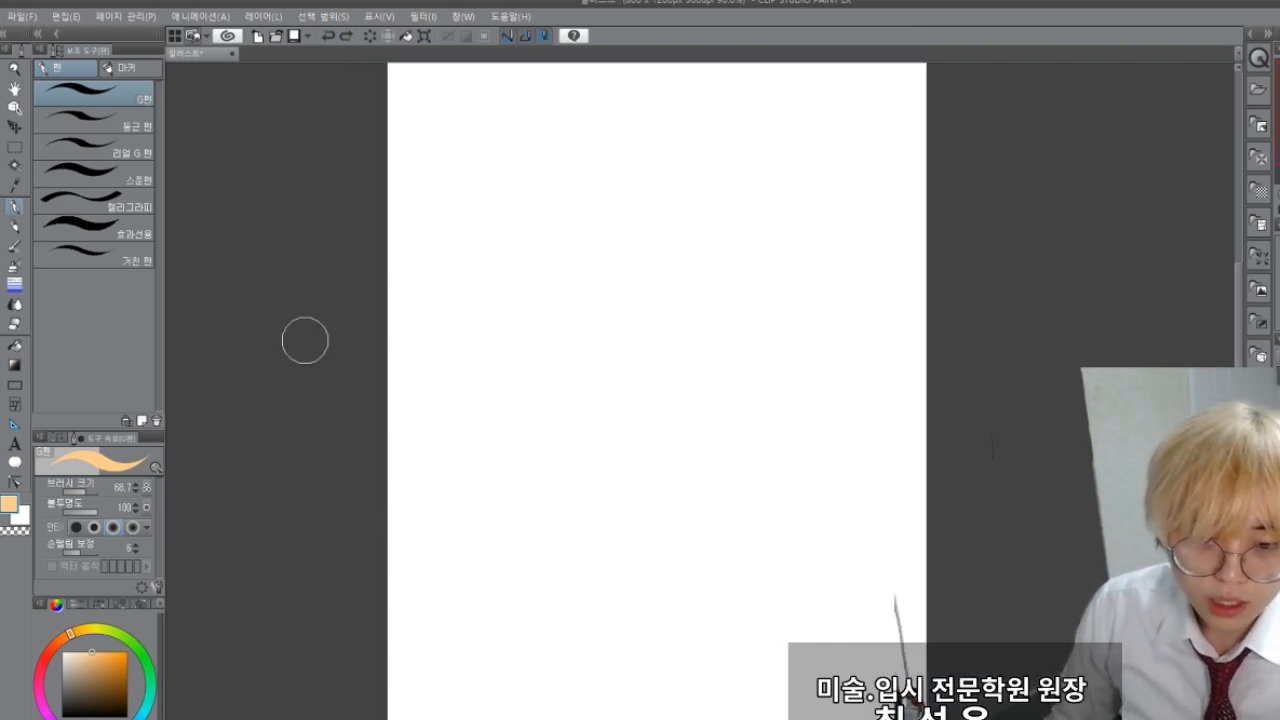
pyautogui.click(15, 225)
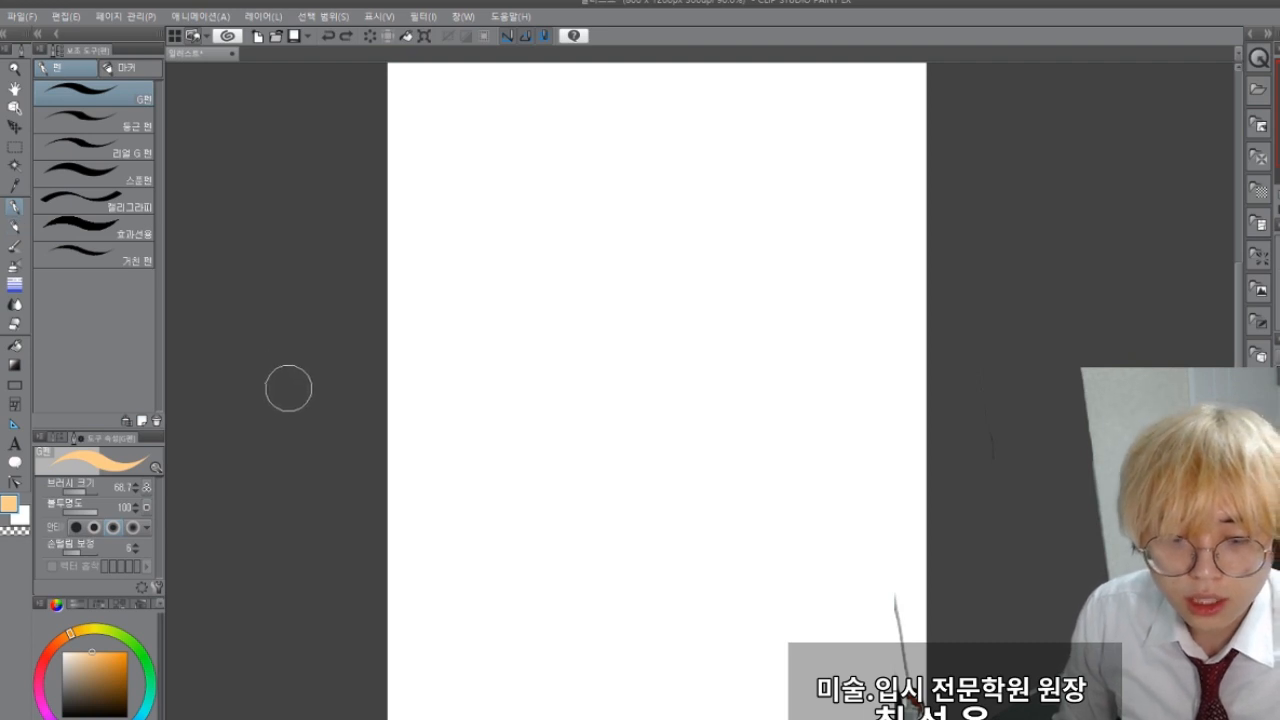
pyautogui.moveTo(460, 286)
pyautogui.mouseDown()
pyautogui.moveTo(671, 221)
pyautogui.moveTo(448, 310)
pyautogui.mouseUp()
pyautogui.hotkey('ctrl', 'z')
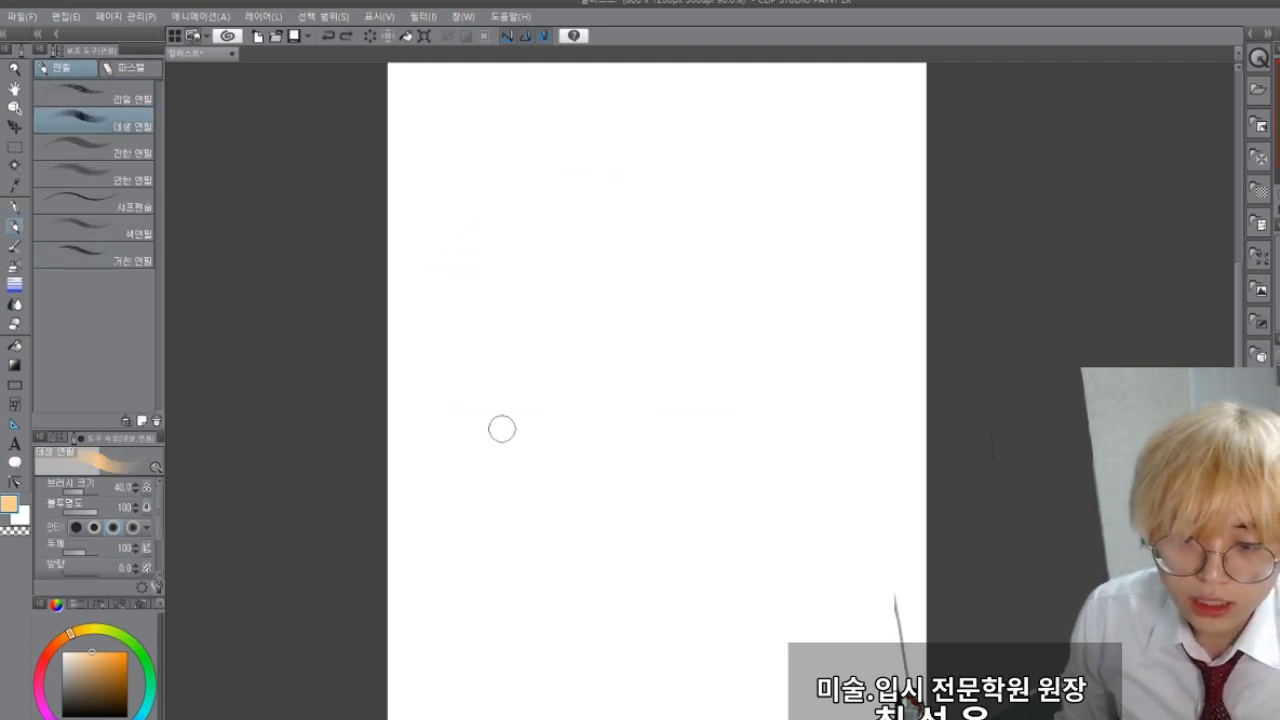
pyautogui.click(63, 716)
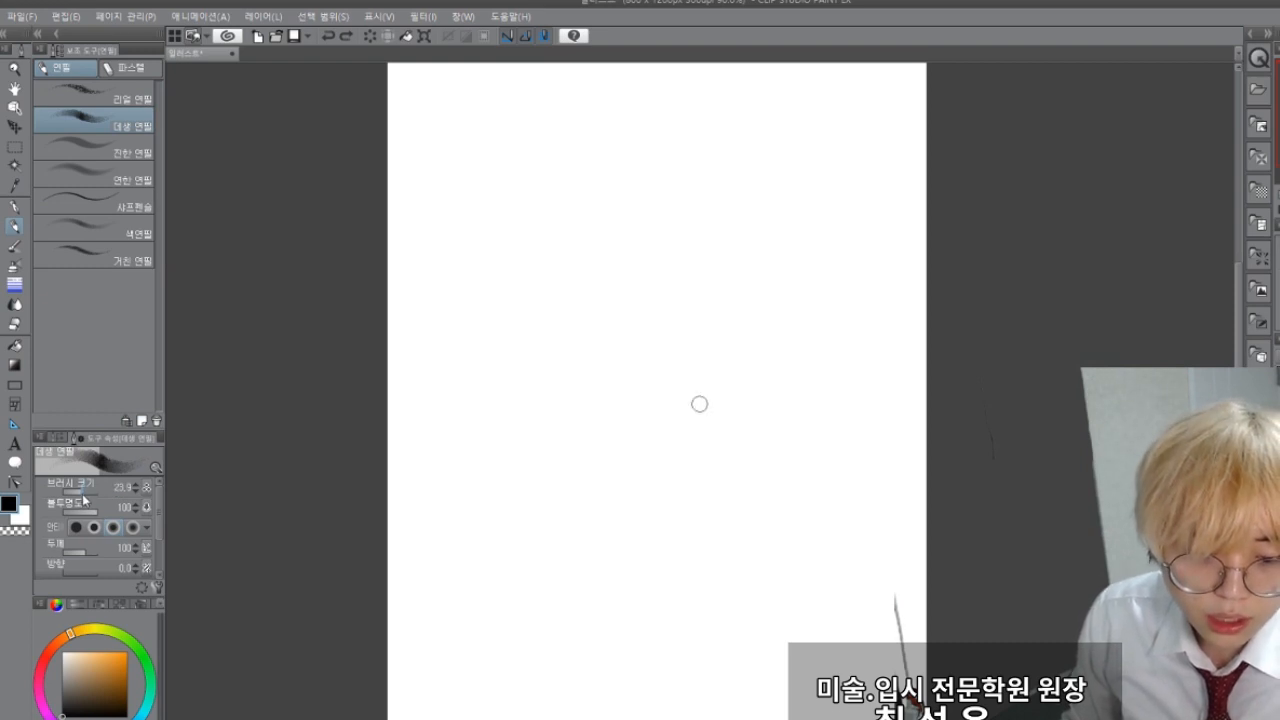
pyautogui.moveTo(83, 496); pyautogui.dragTo(79, 495)
pyautogui.hotkey('ctrl', 'z')
pyautogui.moveTo(602, 198)
pyautogui.mouseDown()
pyautogui.moveTo(602, 386)
pyautogui.moveTo(644, 380)
pyautogui.mouseUp()
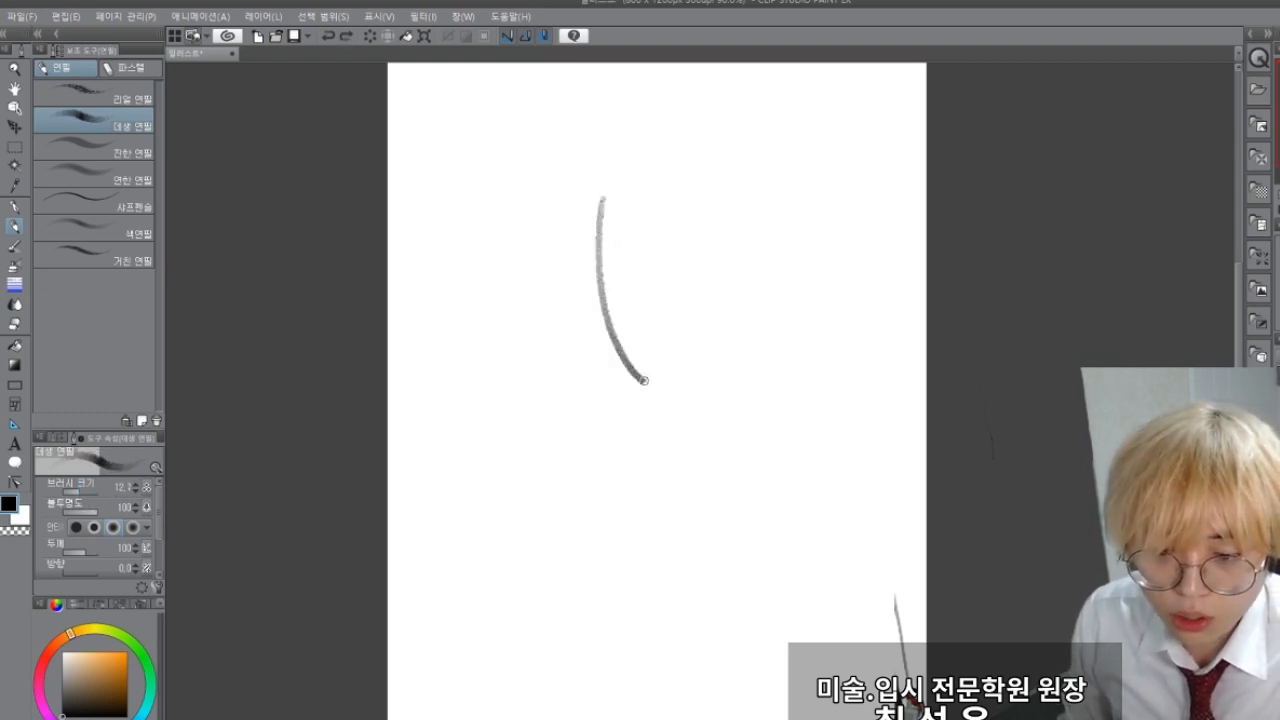
pyautogui.hotkey('ctrl', 'z')
pyautogui.moveTo(587, 220)
pyautogui.mouseDown()
pyautogui.moveTo(605, 297)
pyautogui.moveTo(662, 328)
pyautogui.moveTo(684, 232)
pyautogui.mouseUp()
pyautogui.hotkey('ctrl', 'z')
# Step: Sketch the character's hair with a rounded outline, spiky tufts and a jagged fringe on the upper canvas
pyautogui.moveTo(591, 211)
pyautogui.mouseDown()
pyautogui.moveTo(652, 310)
pyautogui.moveTo(685, 241)
pyautogui.moveTo(694, 286)
pyautogui.moveTo(687, 242)
pyautogui.moveTo(724, 290)
pyautogui.mouseUp()
pyautogui.moveTo(712, 222)
pyautogui.mouseDown()
pyautogui.moveTo(714, 338)
pyautogui.moveTo(745, 318)
pyautogui.moveTo(760, 330)
pyautogui.moveTo(788, 316)
pyautogui.mouseUp()
pyautogui.hotkey('ctrl', 'z')
pyautogui.moveTo(526, 183)
pyautogui.mouseDown()
pyautogui.moveTo(492, 314)
pyautogui.moveTo(575, 335)
pyautogui.moveTo(595, 268)
pyautogui.mouseUp()
pyautogui.moveTo(482, 190)
pyautogui.mouseDown()
pyautogui.moveTo(600, 119)
pyautogui.moveTo(675, 89)
pyautogui.moveTo(797, 150)
pyautogui.moveTo(833, 268)
pyautogui.moveTo(839, 258)
pyautogui.moveTo(812, 312)
pyautogui.mouseUp()
pyautogui.moveTo(525, 338)
pyautogui.mouseDown()
pyautogui.moveTo(568, 402)
pyautogui.moveTo(688, 380)
pyautogui.mouseUp()
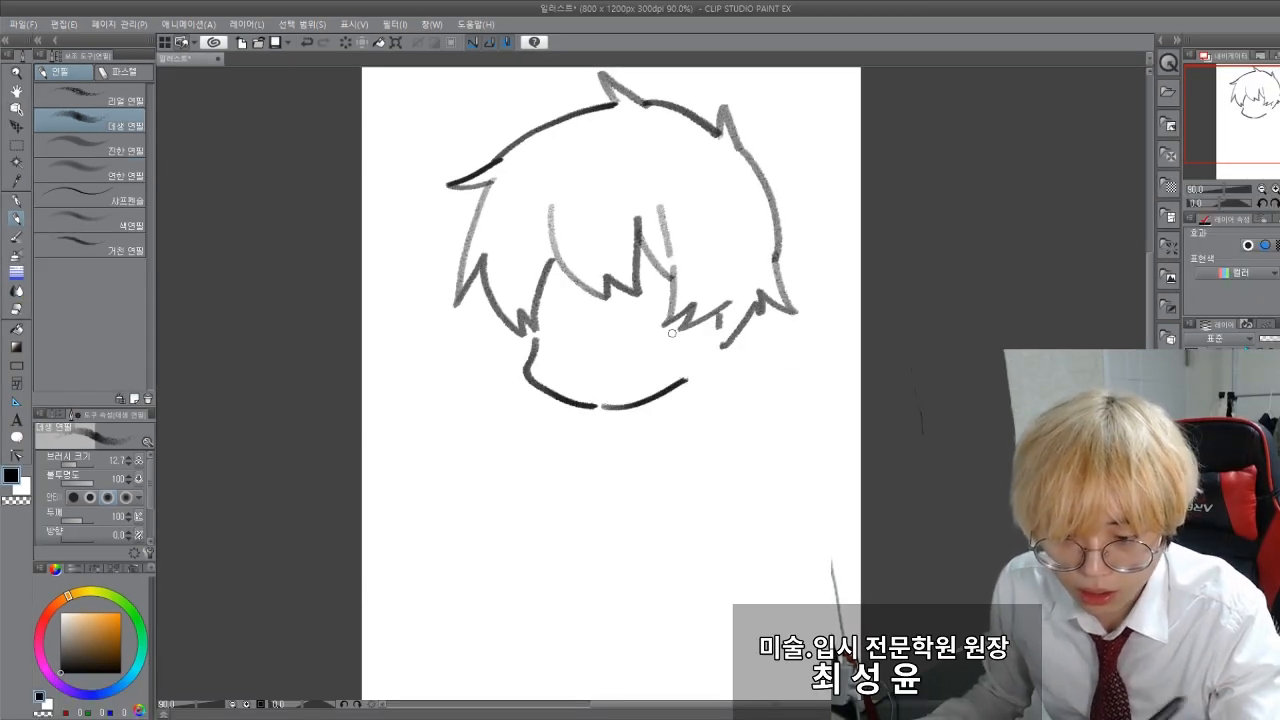
pyautogui.hotkey('ctrl', 'z')
pyautogui.hotkey('ctrl', 'z')
pyautogui.hotkey('ctrl', 'z')
# Step: Sketch the hair locks on the right side of the head and the jawline meeting at the chin
pyautogui.moveTo(777, 256); pyautogui.dragTo(796, 305)
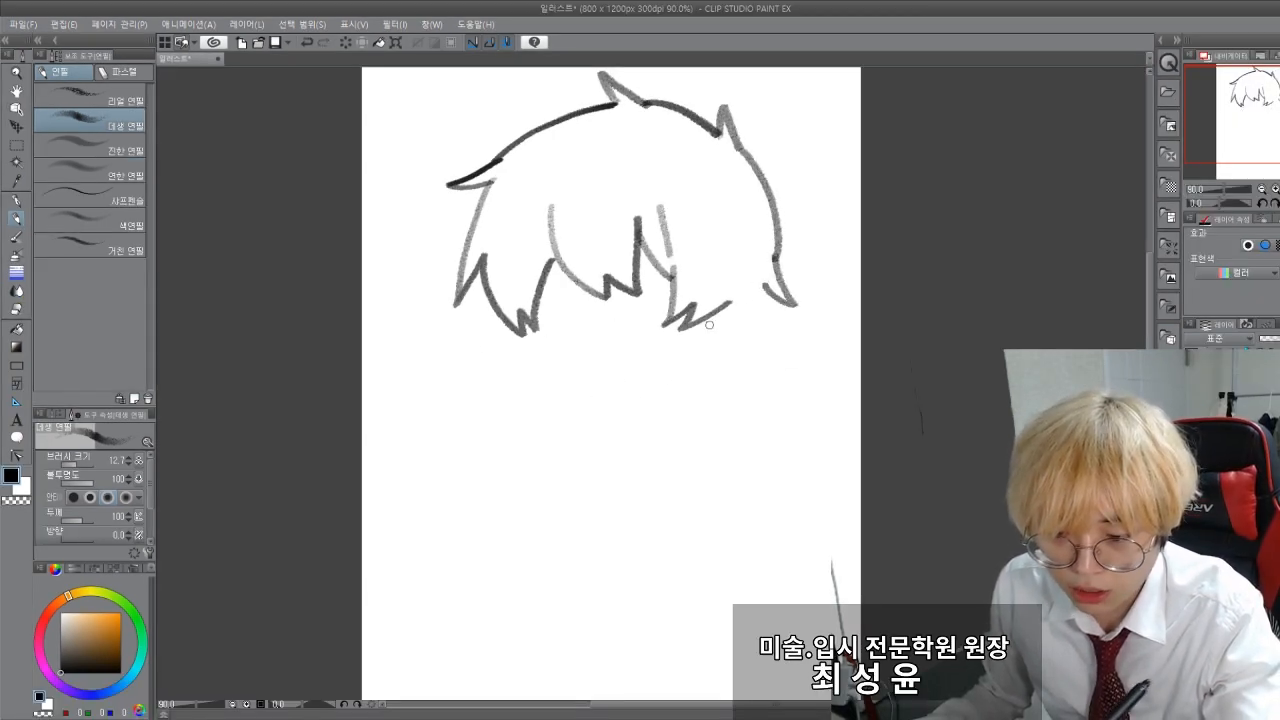
pyautogui.moveTo(719, 310); pyautogui.dragTo(748, 296)
pyautogui.moveTo(533, 328)
pyautogui.mouseDown()
pyautogui.moveTo(538, 368)
pyautogui.moveTo(610, 421)
pyautogui.mouseUp()
pyautogui.moveTo(615, 425); pyautogui.dragTo(714, 379)
# Step: Sketch both ears with their inner lines, and add small hair tips behind and below the right ear
pyautogui.moveTo(752, 296); pyautogui.dragTo(735, 366)
pyautogui.moveTo(766, 318)
pyautogui.mouseDown()
pyautogui.moveTo(738, 356)
pyautogui.moveTo(746, 366)
pyautogui.mouseUp()
pyautogui.moveTo(500, 325); pyautogui.dragTo(537, 377)
pyautogui.moveTo(516, 335); pyautogui.dragTo(530, 349)
pyautogui.moveTo(531, 344); pyautogui.dragTo(529, 360)
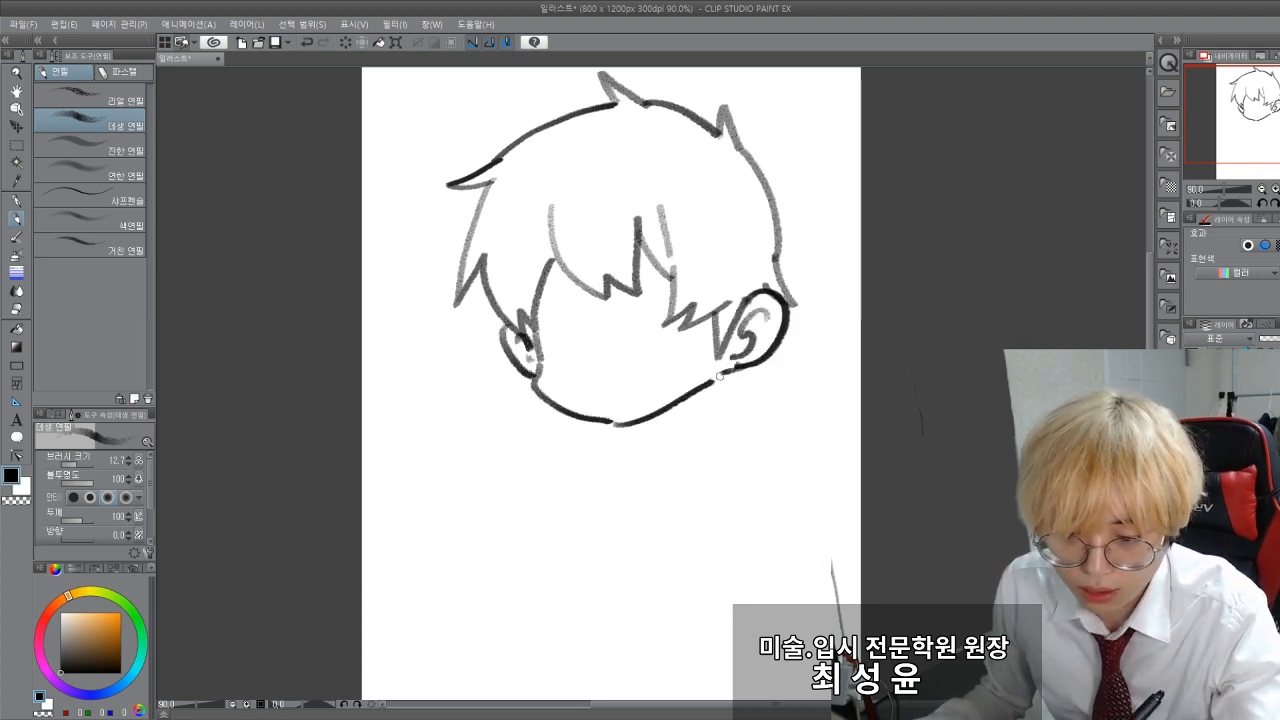
pyautogui.moveTo(708, 383); pyautogui.dragTo(724, 377)
pyautogui.moveTo(786, 330)
pyautogui.mouseDown()
pyautogui.moveTo(792, 349)
pyautogui.moveTo(770, 347)
pyautogui.mouseUp()
pyautogui.moveTo(747, 360); pyautogui.dragTo(718, 380)
# Step: Draw both upper eyelid lines, and complete the left eye with a tall dark pupil and a lower lid
pyautogui.moveTo(637, 291); pyautogui.dragTo(687, 290)
pyautogui.moveTo(530, 300); pyautogui.dragTo(590, 295)
pyautogui.moveTo(548, 348); pyautogui.dragTo(555, 354)
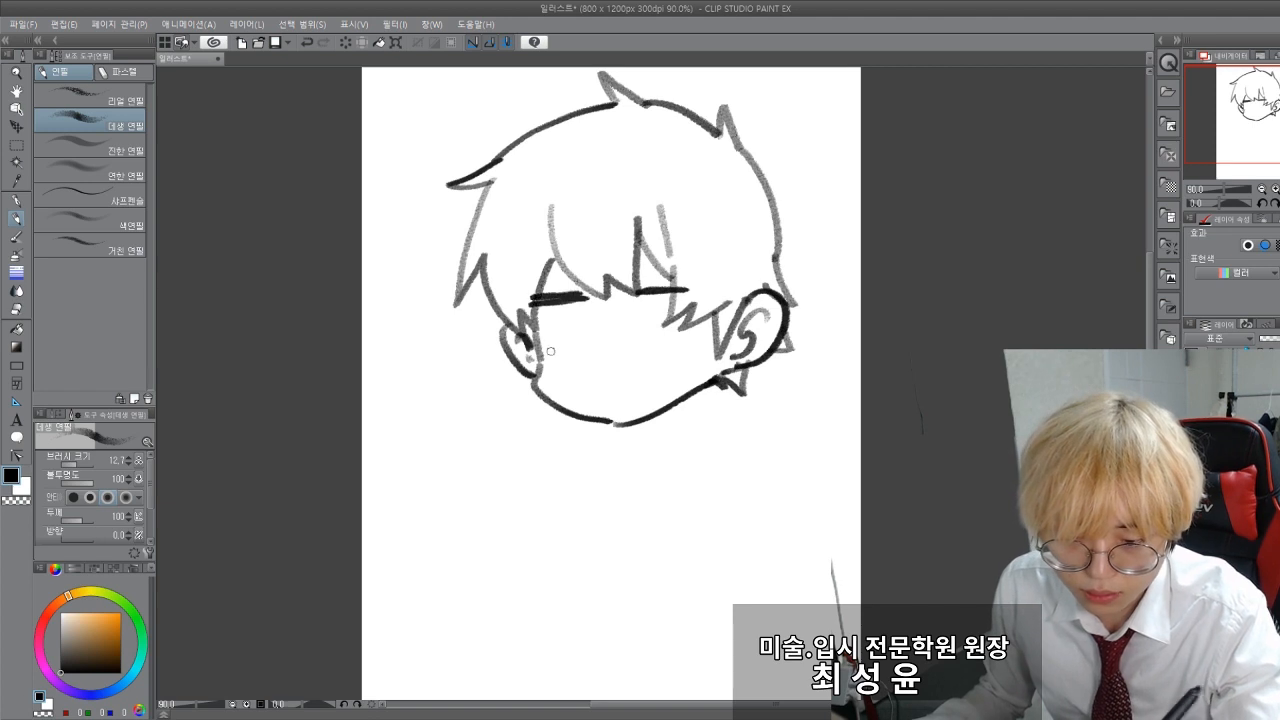
pyautogui.moveTo(565, 298); pyautogui.dragTo(568, 340)
pyautogui.moveTo(540, 352); pyautogui.dragTo(595, 348)
pyautogui.moveTo(568, 295); pyautogui.dragTo(570, 335)
pyautogui.moveTo(535, 360); pyautogui.dragTo(560, 375)
# Step: Complete the right eye with a dark pupil, a thicker upper lid and a curved lower lid
pyautogui.moveTo(675, 290)
pyautogui.mouseDown()
pyautogui.moveTo(676, 345)
pyautogui.moveTo(670, 326)
pyautogui.mouseUp()
pyautogui.hotkey('ctrl', 'z')
pyautogui.moveTo(668, 292); pyautogui.dragTo(694, 290)
pyautogui.moveTo(636, 352); pyautogui.dragTo(702, 356)
# Step: Add the remaining facial details: a small nose, an oval mouth, cheek marks and slanted eyebrows
pyautogui.moveTo(603, 403)
pyautogui.mouseDown()
pyautogui.moveTo(637, 409)
pyautogui.moveTo(602, 385)
pyautogui.mouseUp()
pyautogui.moveTo(660, 376)
pyautogui.mouseDown()
pyautogui.moveTo(666, 400)
pyautogui.moveTo(690, 390)
pyautogui.mouseUp()
pyautogui.moveTo(556, 380); pyautogui.dragTo(564, 416)
pyautogui.moveTo(614, 250)
pyautogui.mouseDown()
pyautogui.moveTo(705, 266)
pyautogui.moveTo(529, 272)
pyautogui.mouseUp()
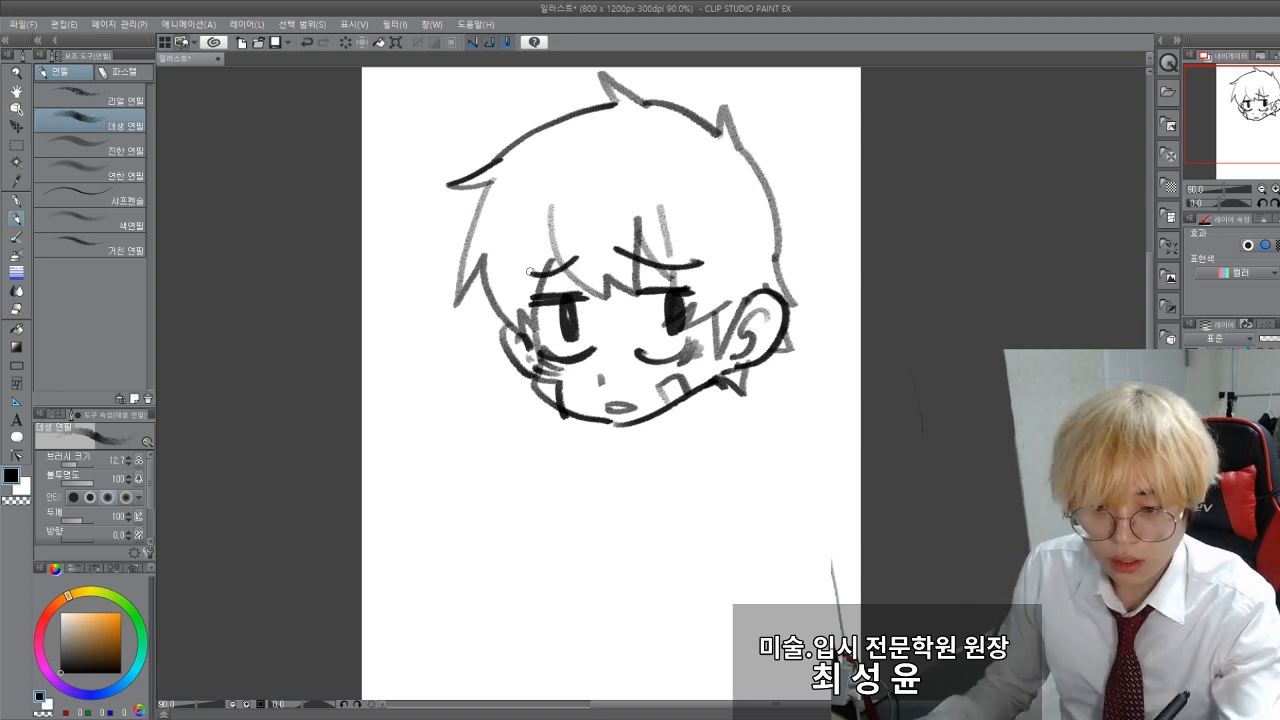
pyautogui.moveTo(275, 369)
pyautogui.mouseDown()
pyautogui.moveTo(306, 414)
pyautogui.moveTo(311, 389)
pyautogui.mouseUp()
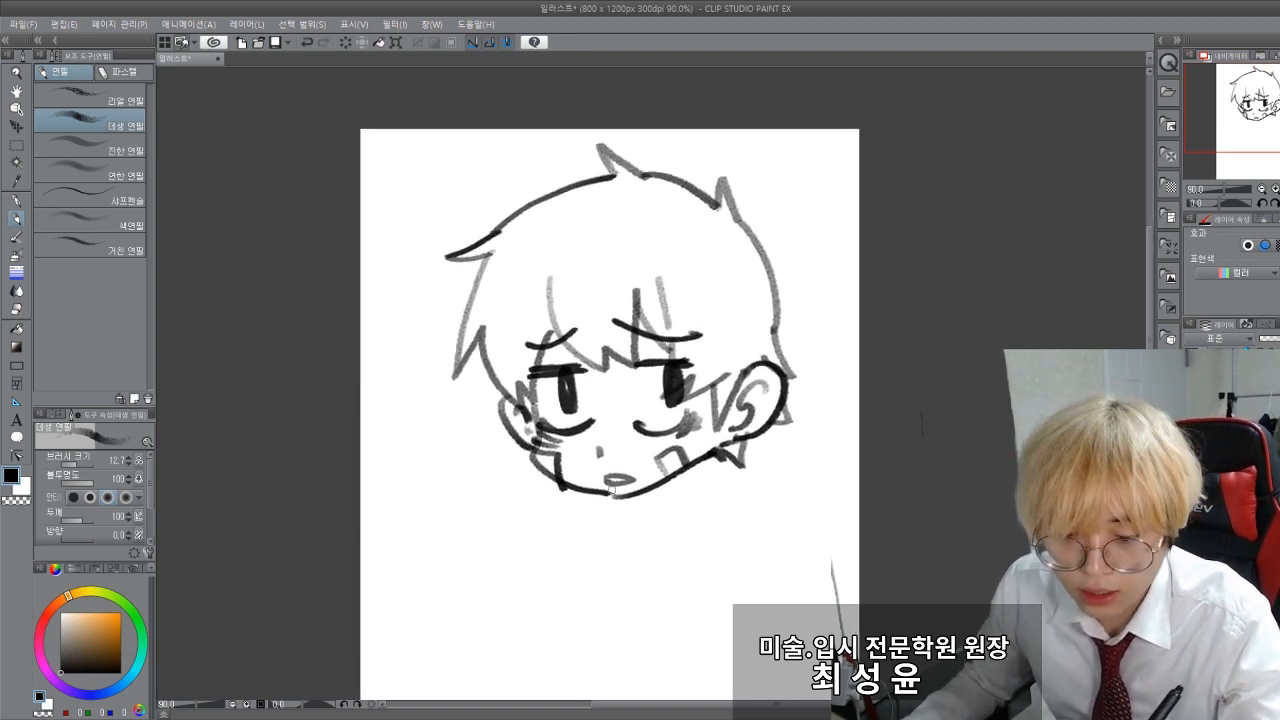
# Step: Fill the hair with dark grey (RGB 60, 60, 60) using the Fill tool that refers to other layers
pyautogui.scroll(2, 612, 420)
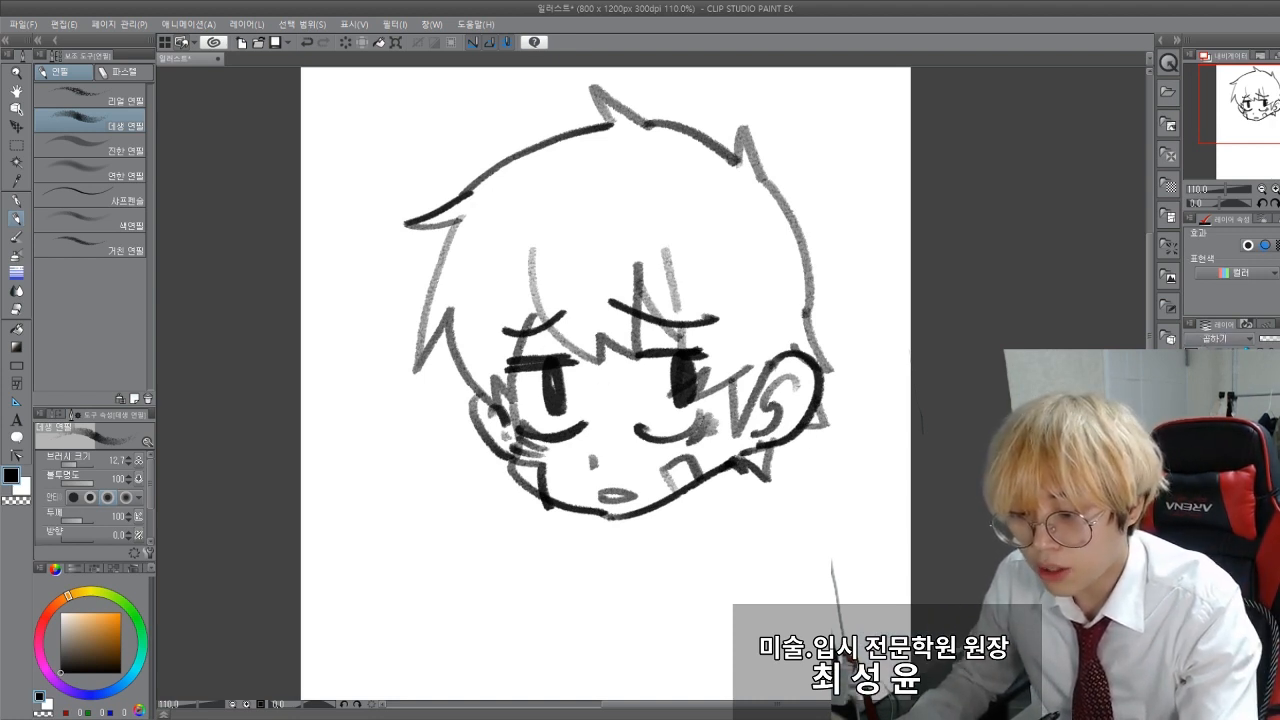
pyautogui.press('g')
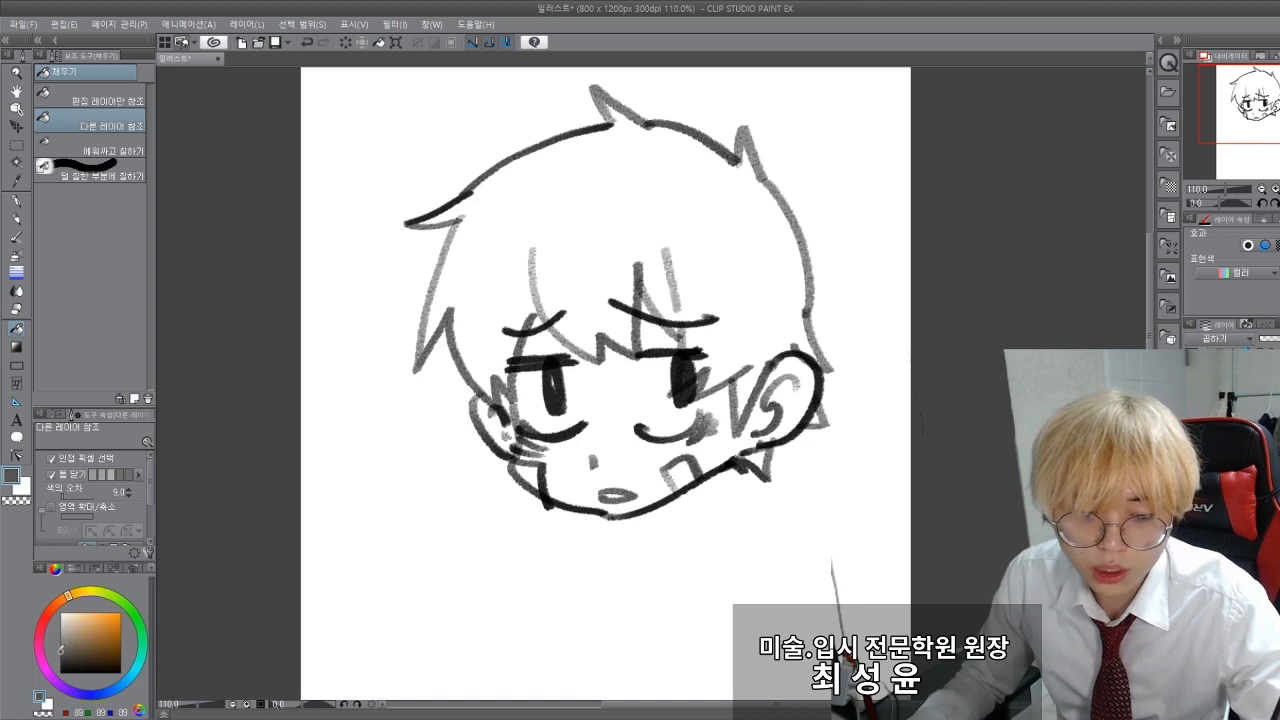
pyautogui.click(64, 655)
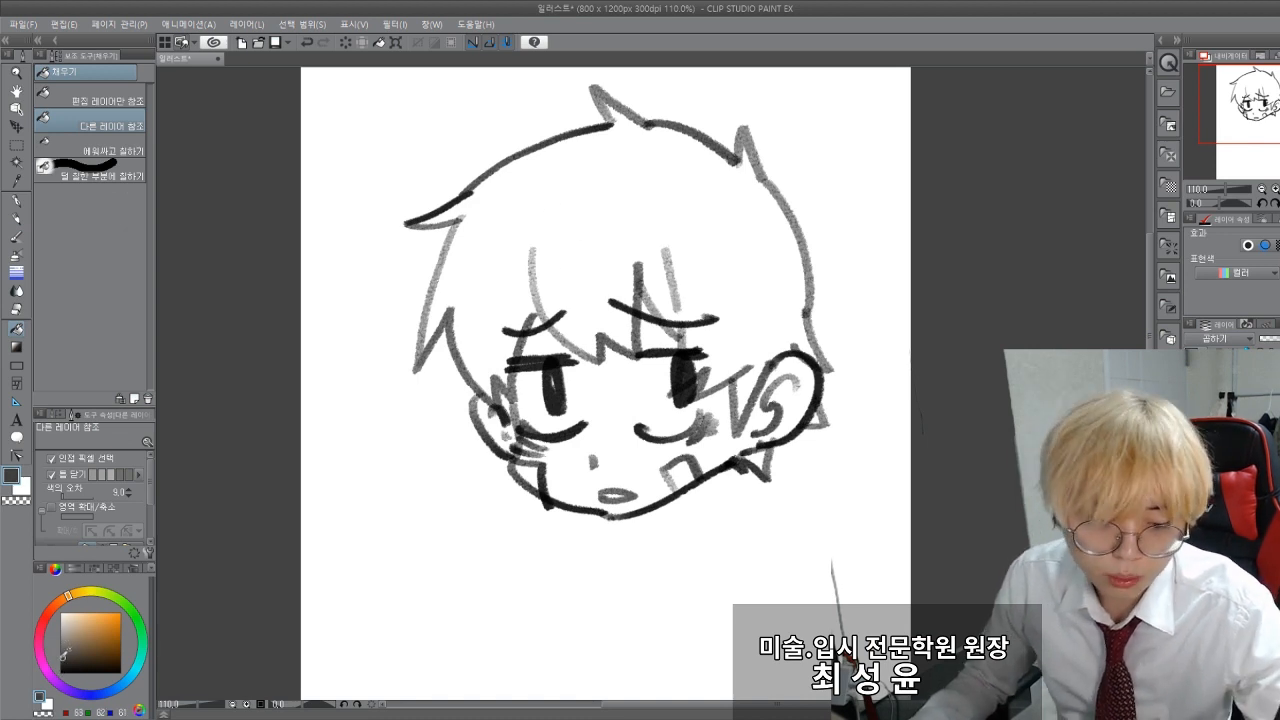
pyautogui.click(487, 238)
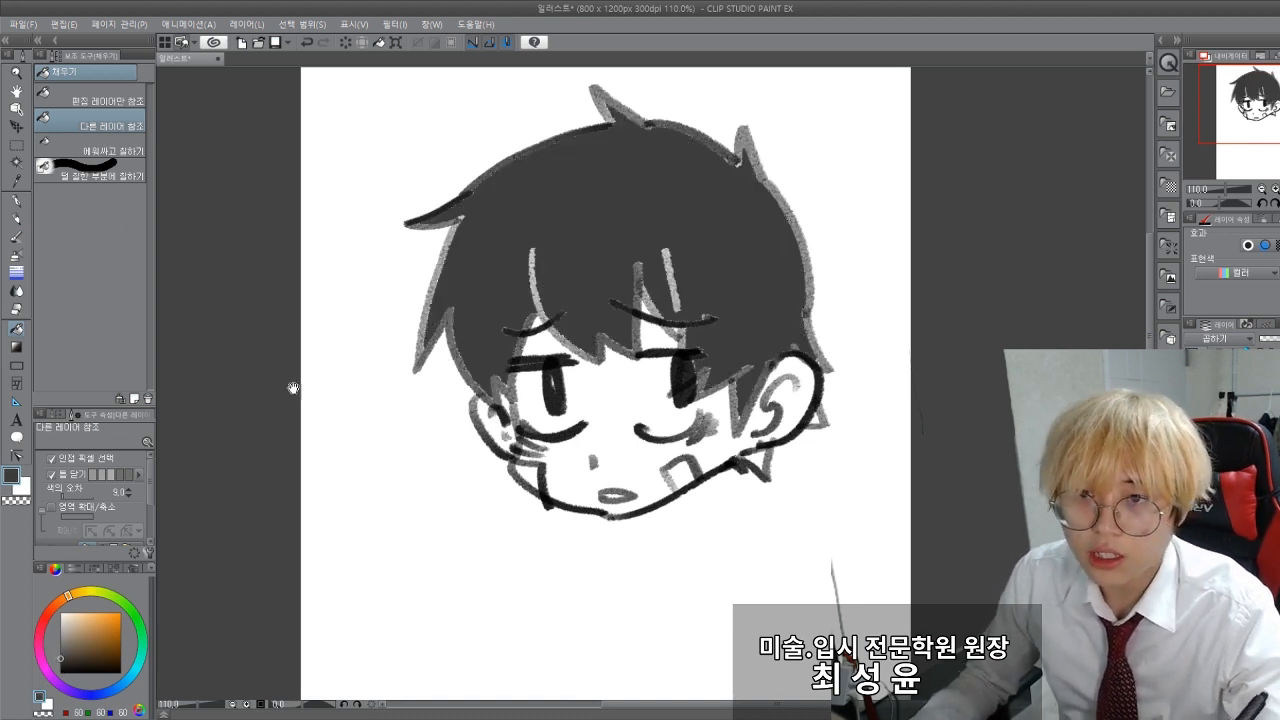
# Step: Examine the edges of the grey hair fill along the textured pencil outline for unfilled gaps
pyautogui.moveTo(334, 331); pyautogui.dragTo(312, 340)
pyautogui.moveTo(306, 454); pyautogui.dragTo(290, 501)
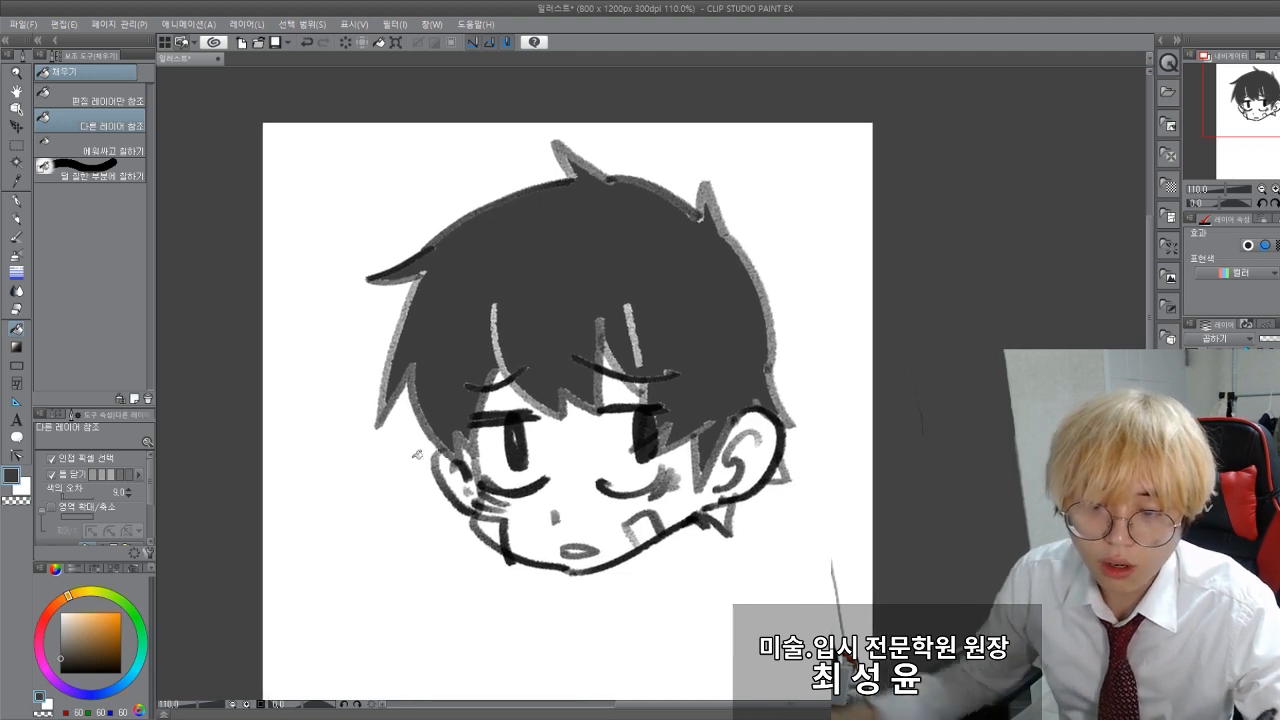
pyautogui.moveTo(550, 404); pyautogui.dragTo(594, 404)
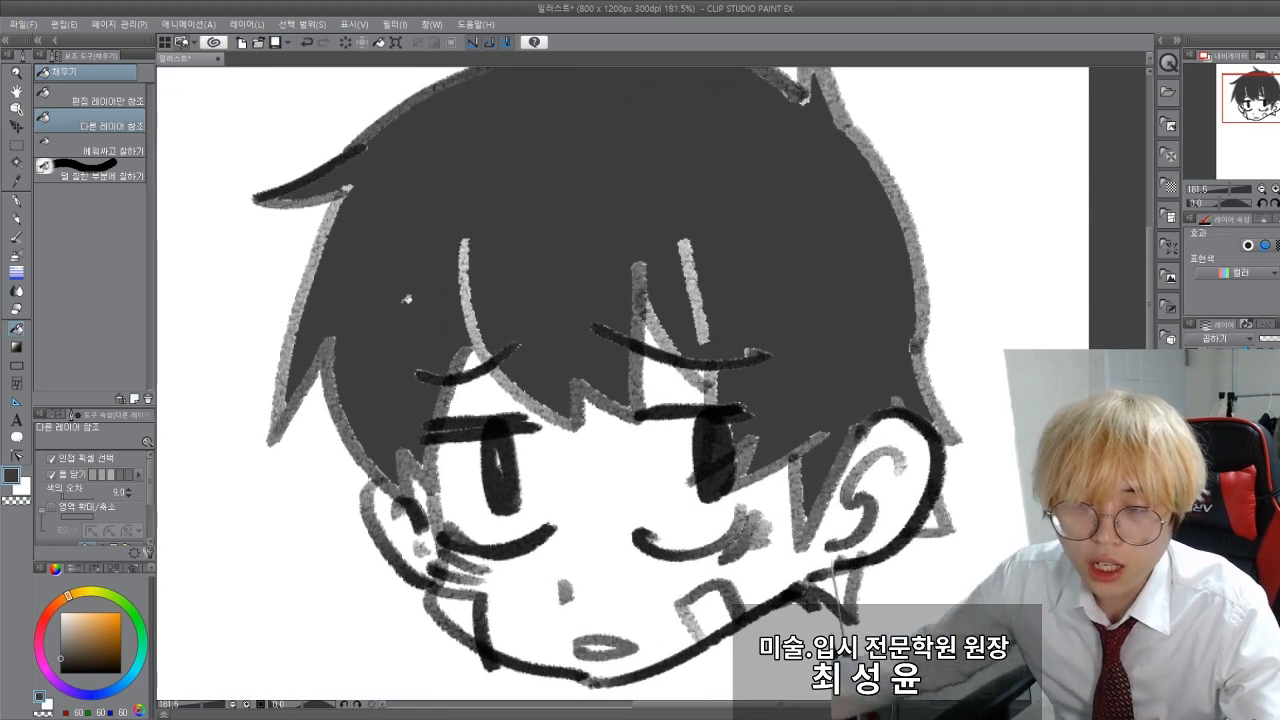
pyautogui.moveTo(390, 360); pyautogui.dragTo(367, 418)
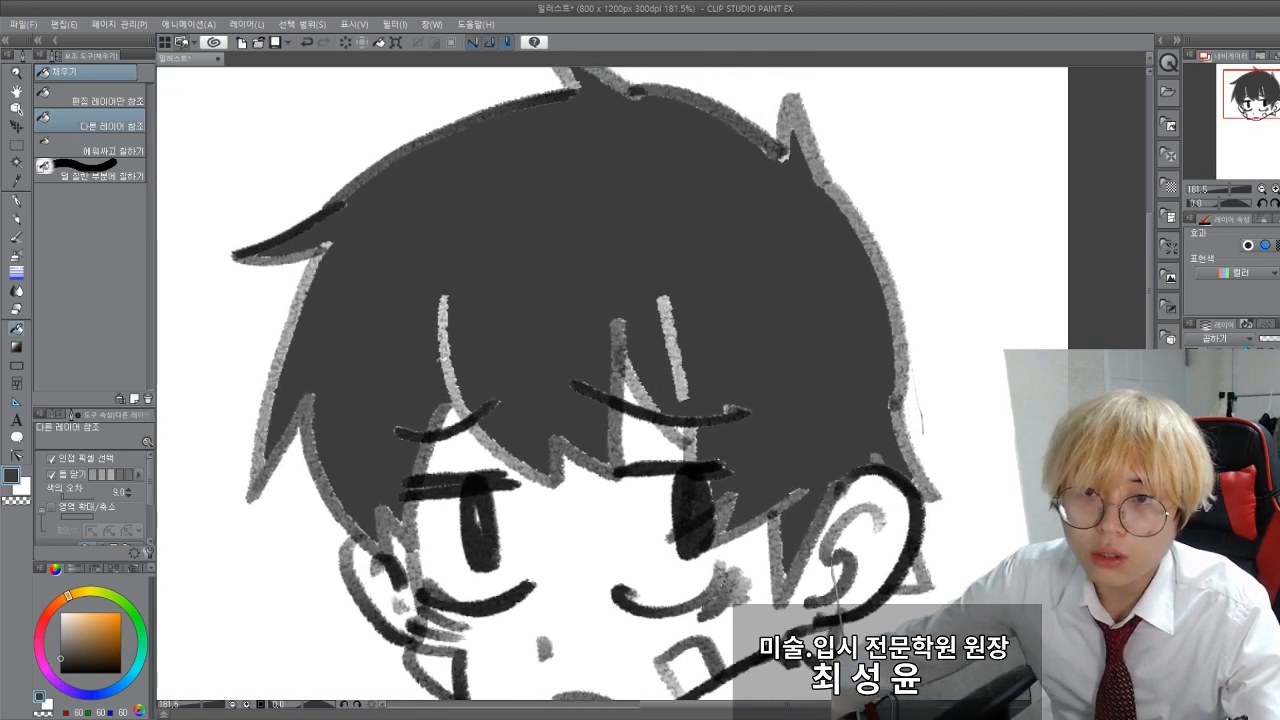
pyautogui.moveTo(446, 357)
pyautogui.mouseDown()
pyautogui.moveTo(458, 352)
pyautogui.moveTo(438, 358)
pyautogui.mouseUp()
pyautogui.moveTo(294, 472); pyautogui.dragTo(310, 464)
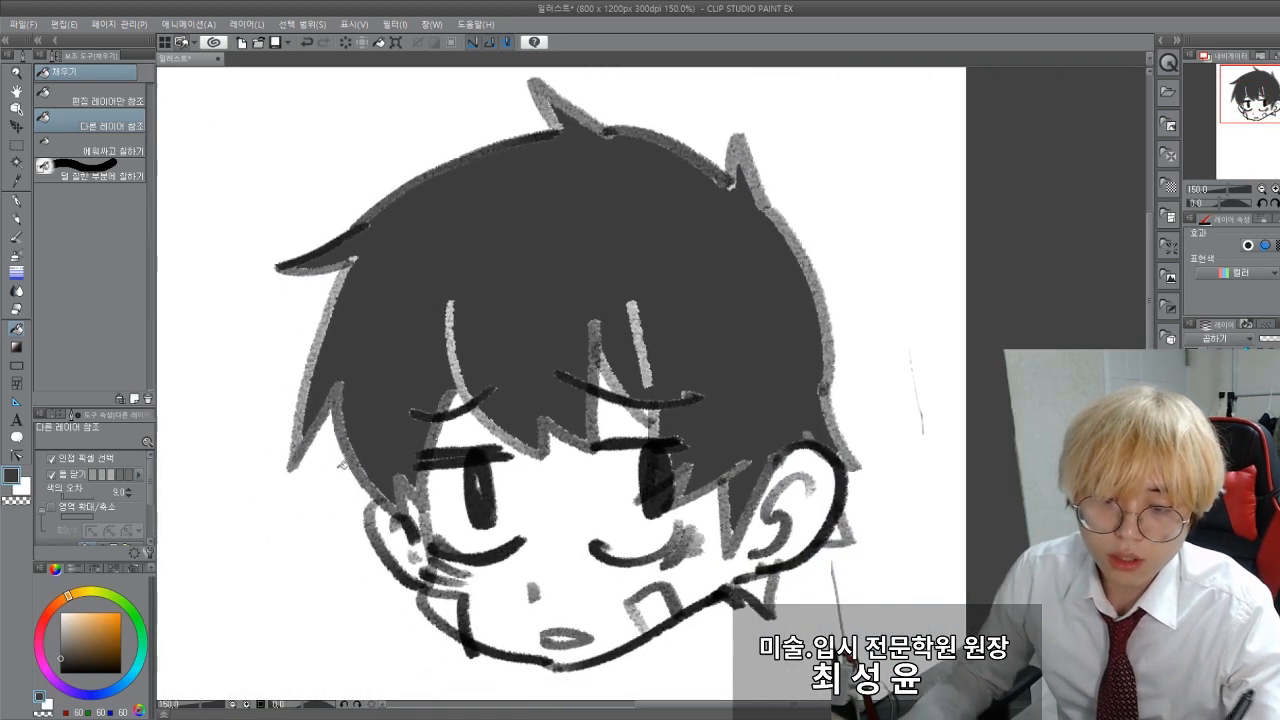
pyautogui.scroll(-1, 401, 429)
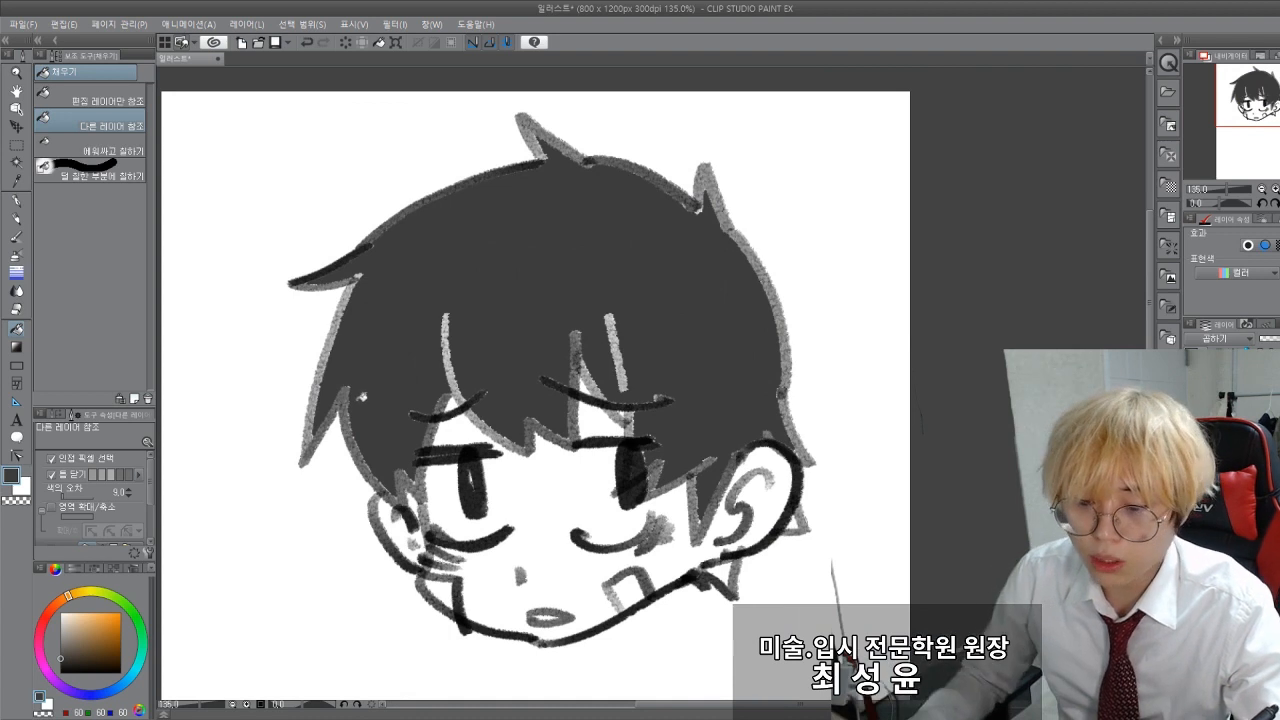
# Step: Undo the hair fill and expand the Fill tool's area scaling options
pyautogui.hotkey('ctrl', 'z')
pyautogui.moveTo(272, 534); pyautogui.dragTo(324, 509)
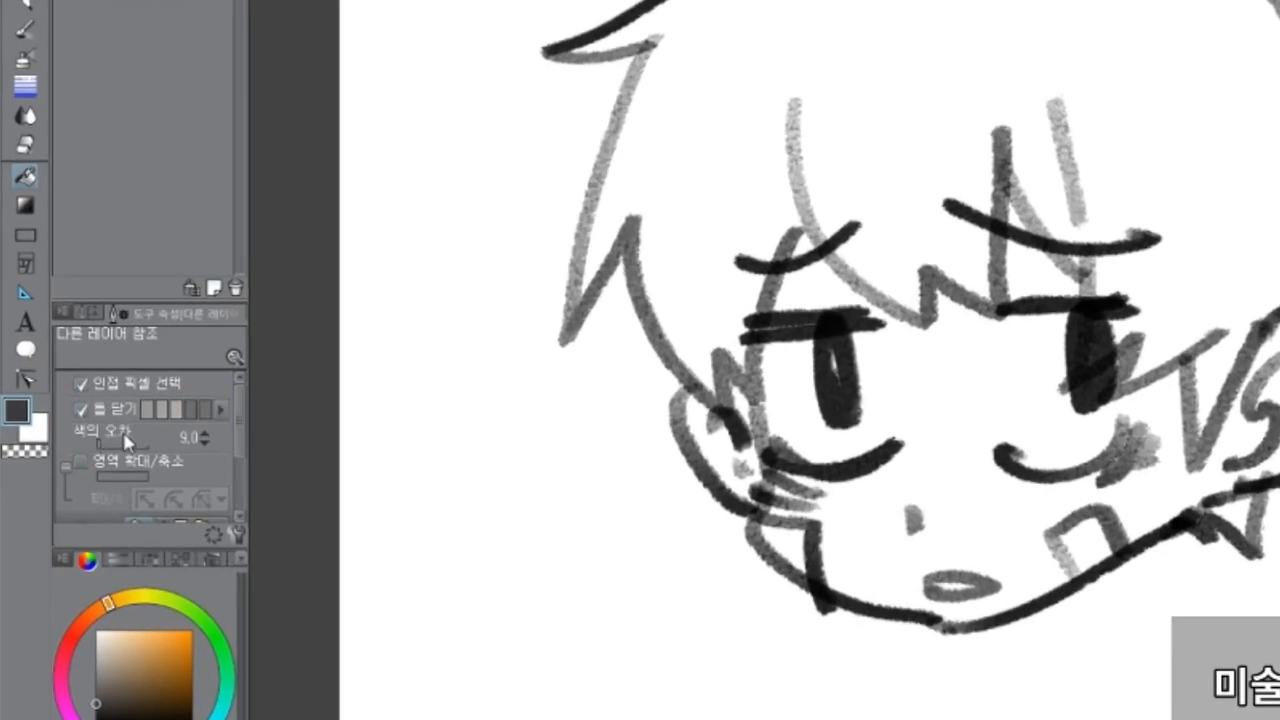
pyautogui.scroll(-2, 120, 440)
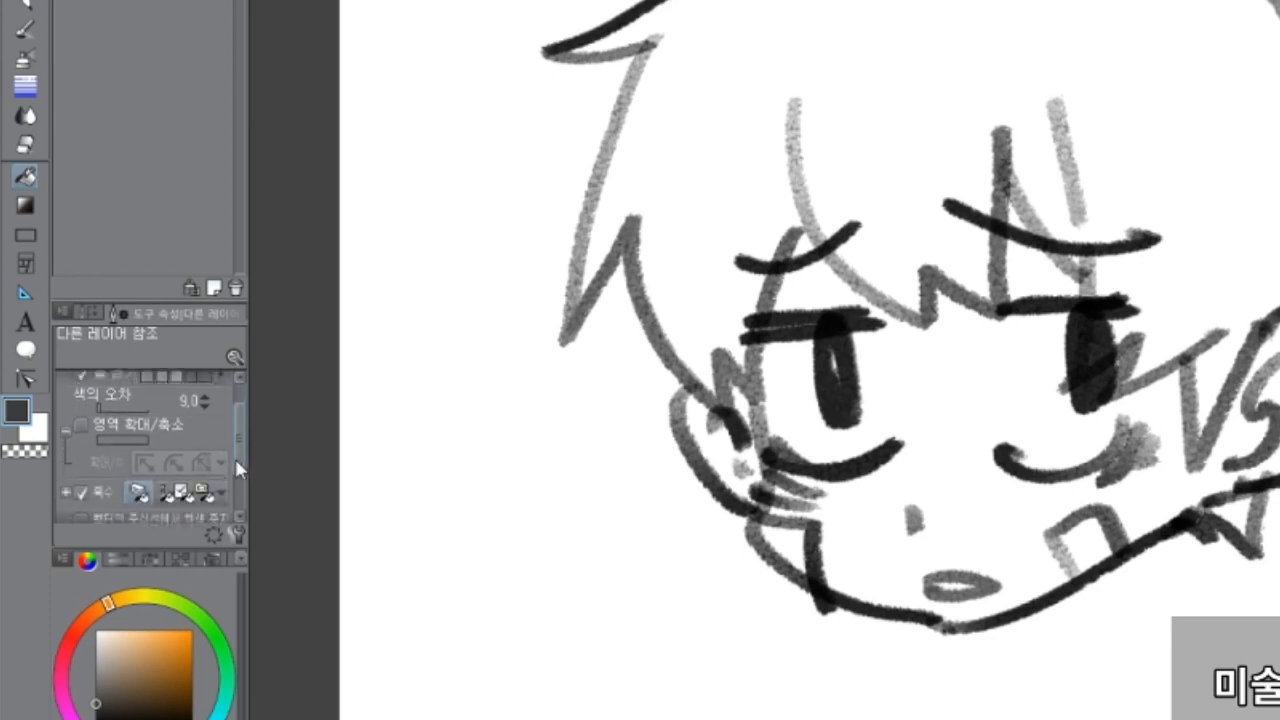
pyautogui.click(65, 408)
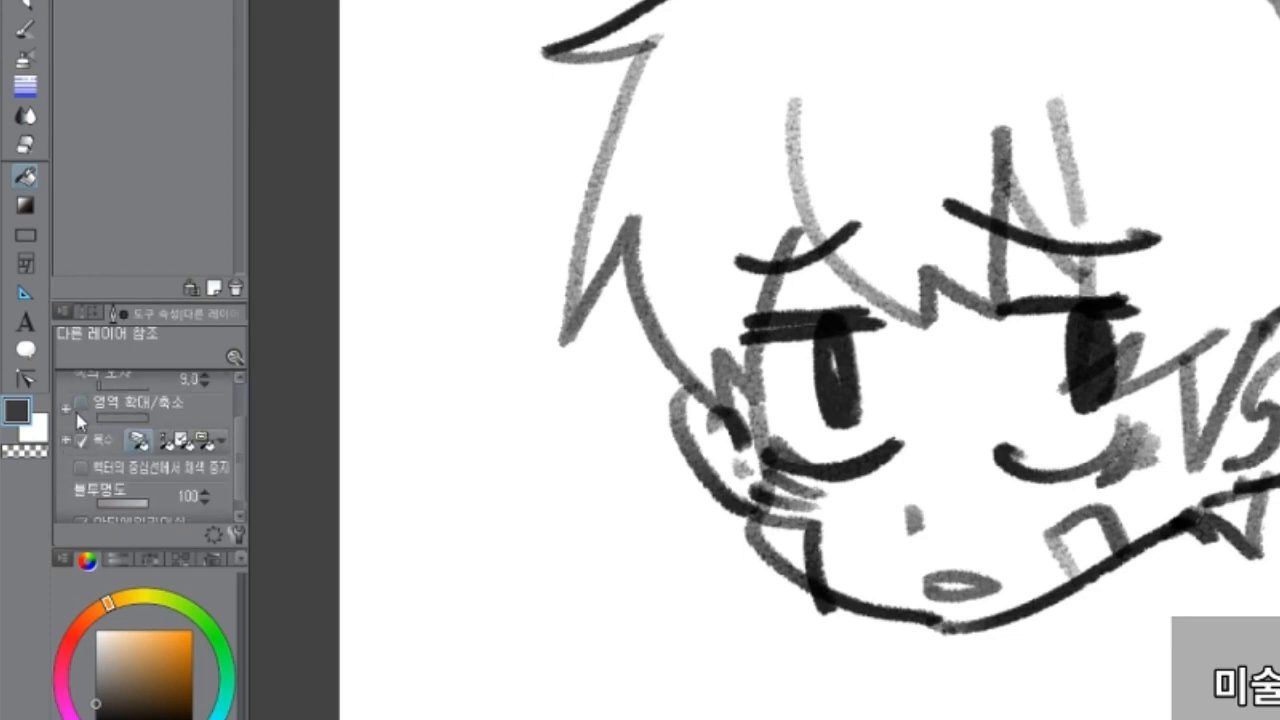
pyautogui.click(80, 403)
pyautogui.click(67, 410)
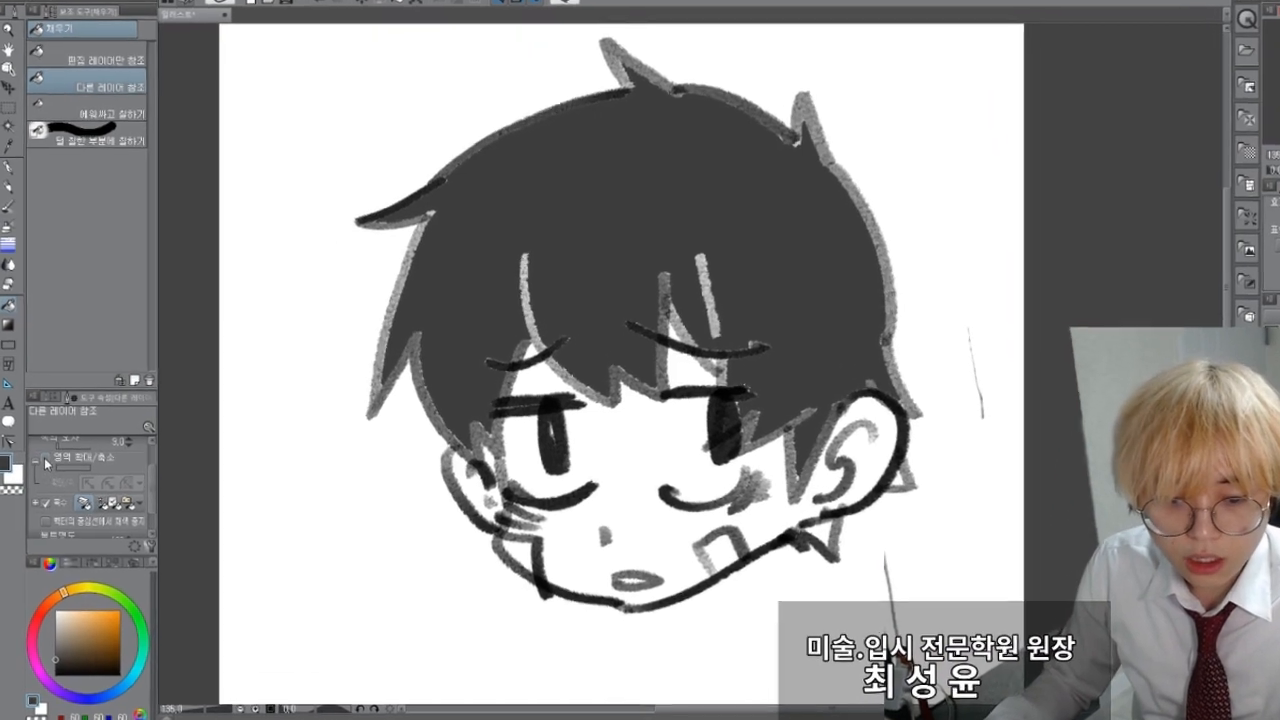
# Step: Enable area scaling at 1 for the Fill tool, undo the existing hair fill and refill the hair
pyautogui.click(51, 470)
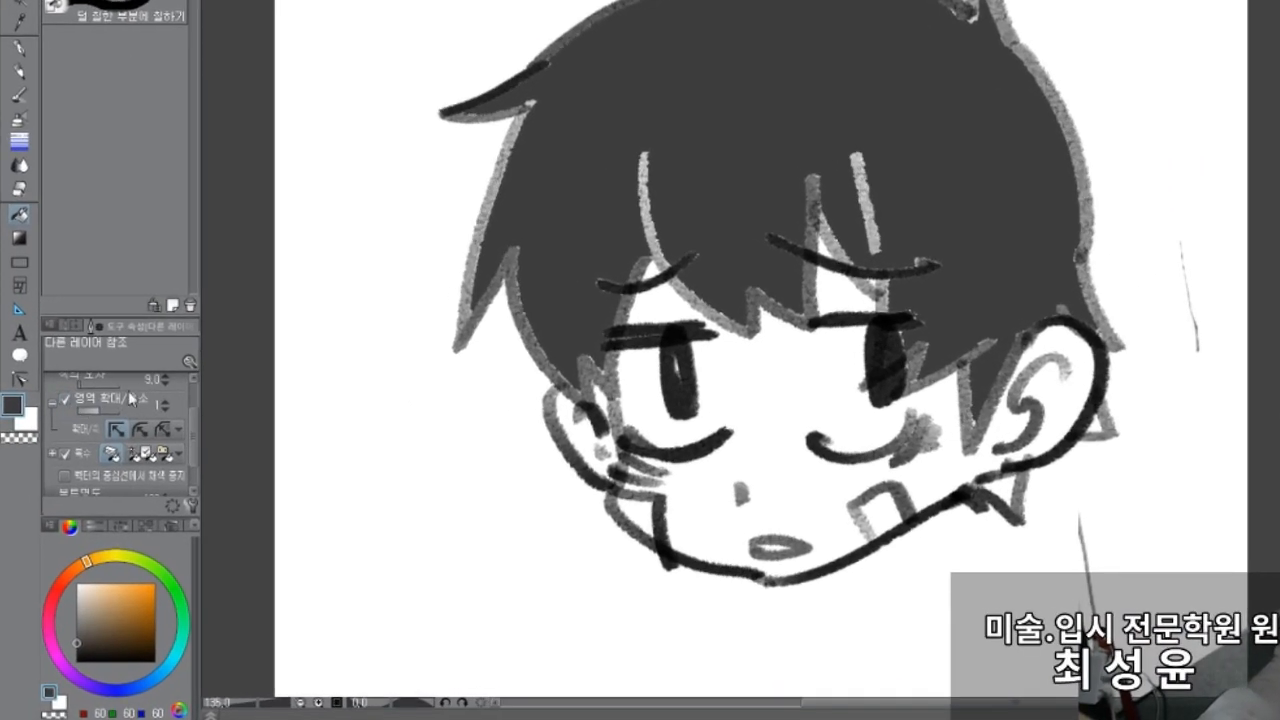
pyautogui.hotkey('ctrl', 'z')
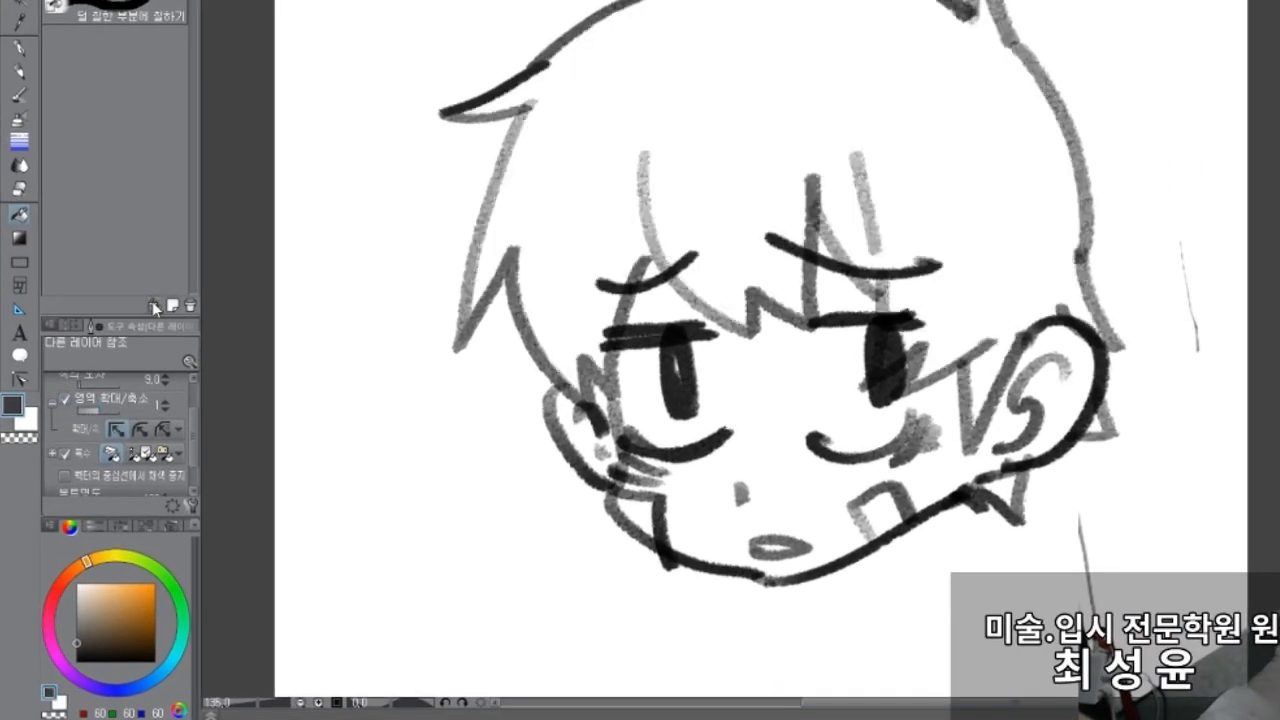
pyautogui.click(686, 190)
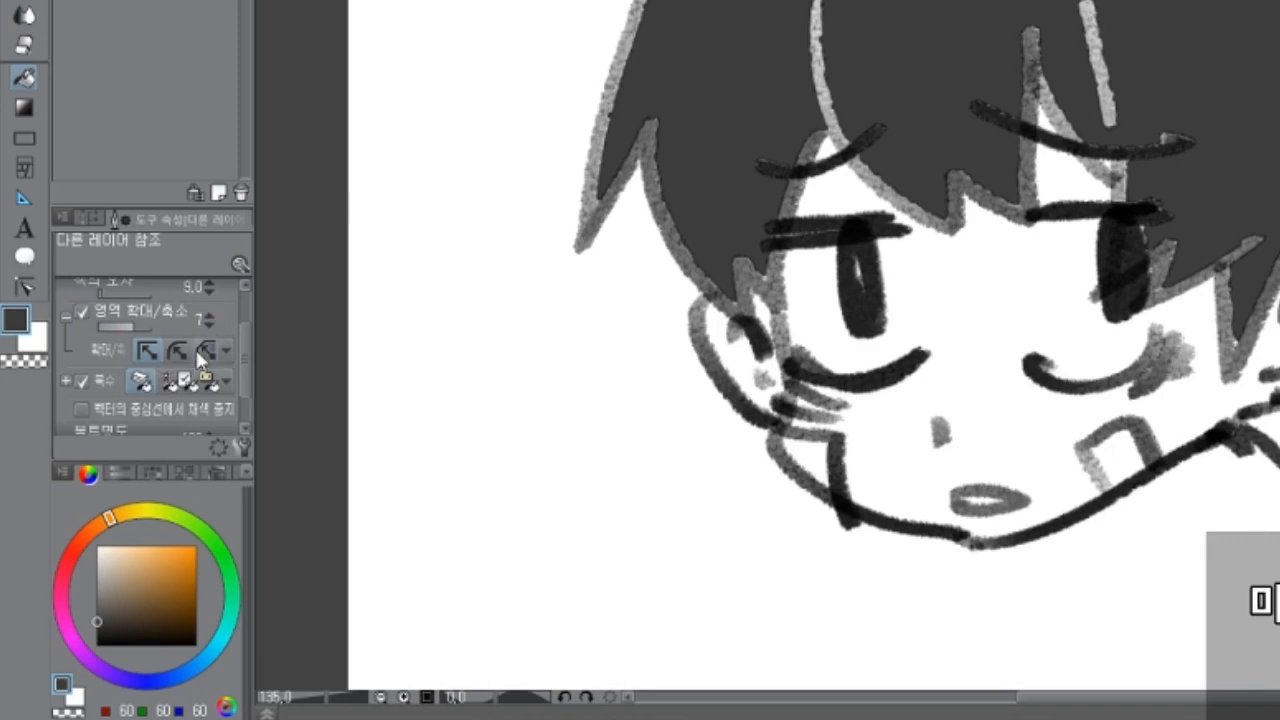
# Step: Refill the hair with area scaling set to 5, and repeat the fill after adjusting the scaling value
pyautogui.click(209, 322)
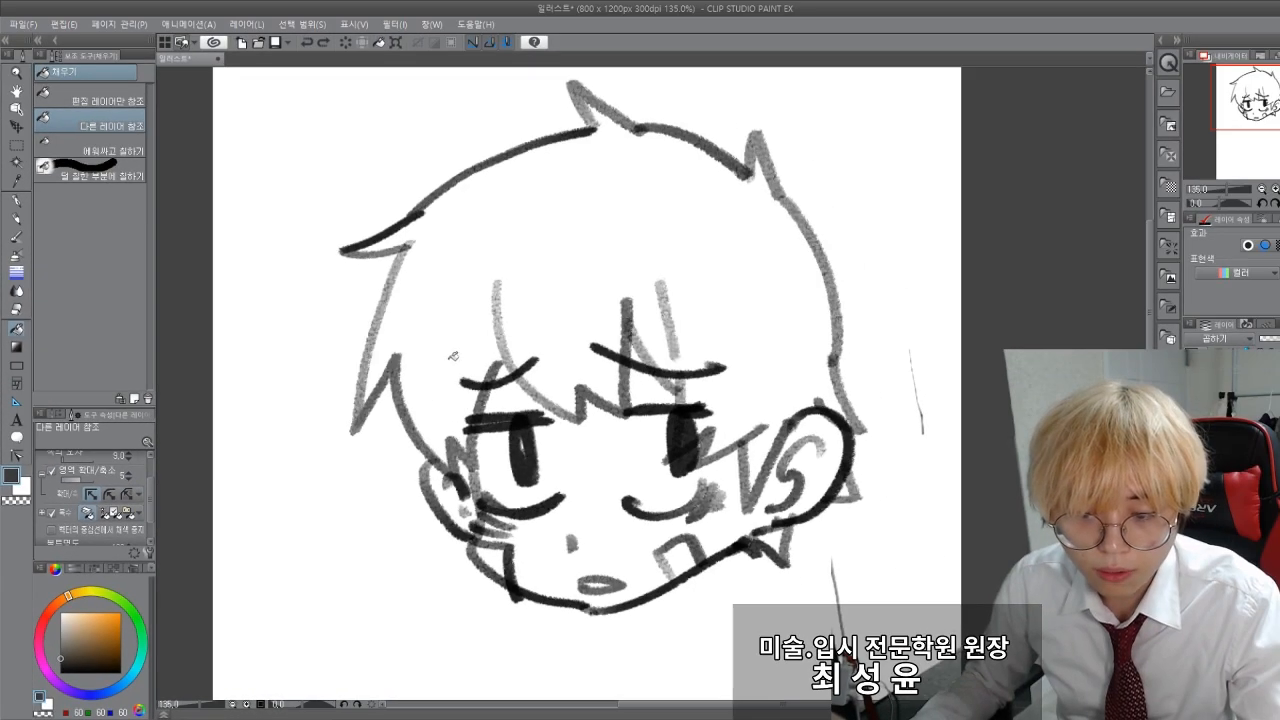
pyautogui.click(543, 289)
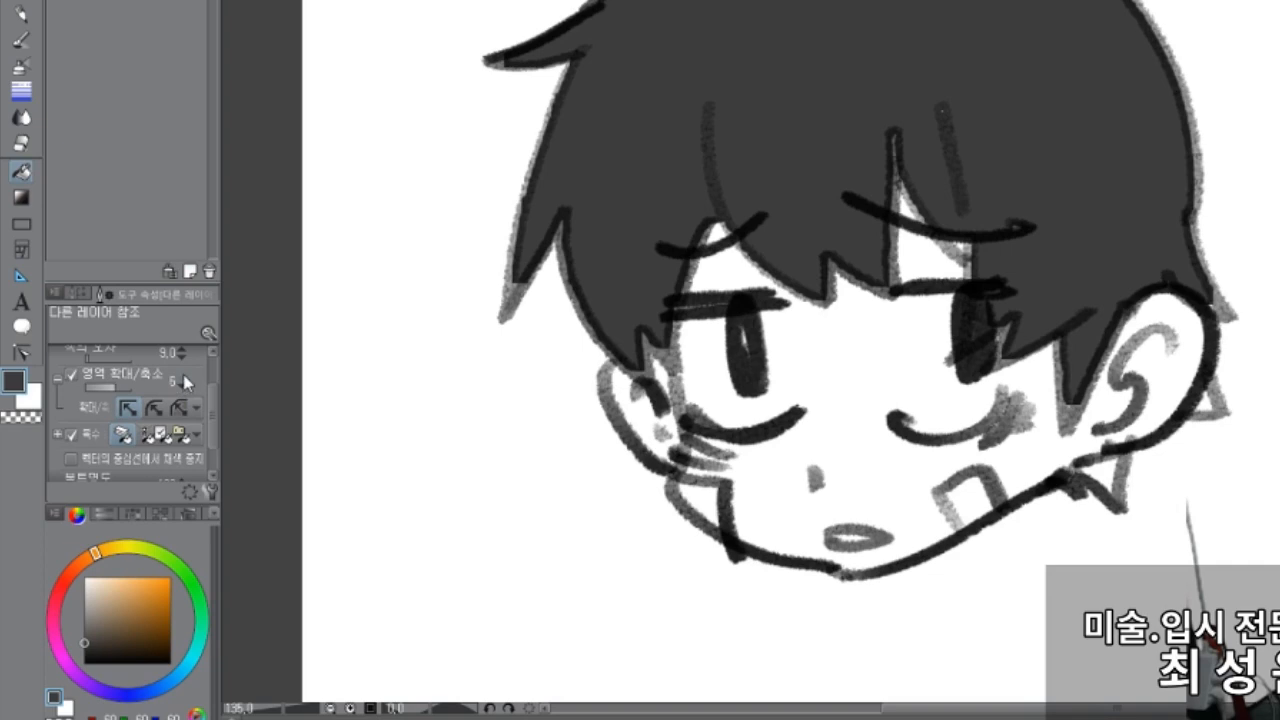
pyautogui.click(183, 377)
pyautogui.hotkey('ctrl', 'z')
pyautogui.click(706, 103)
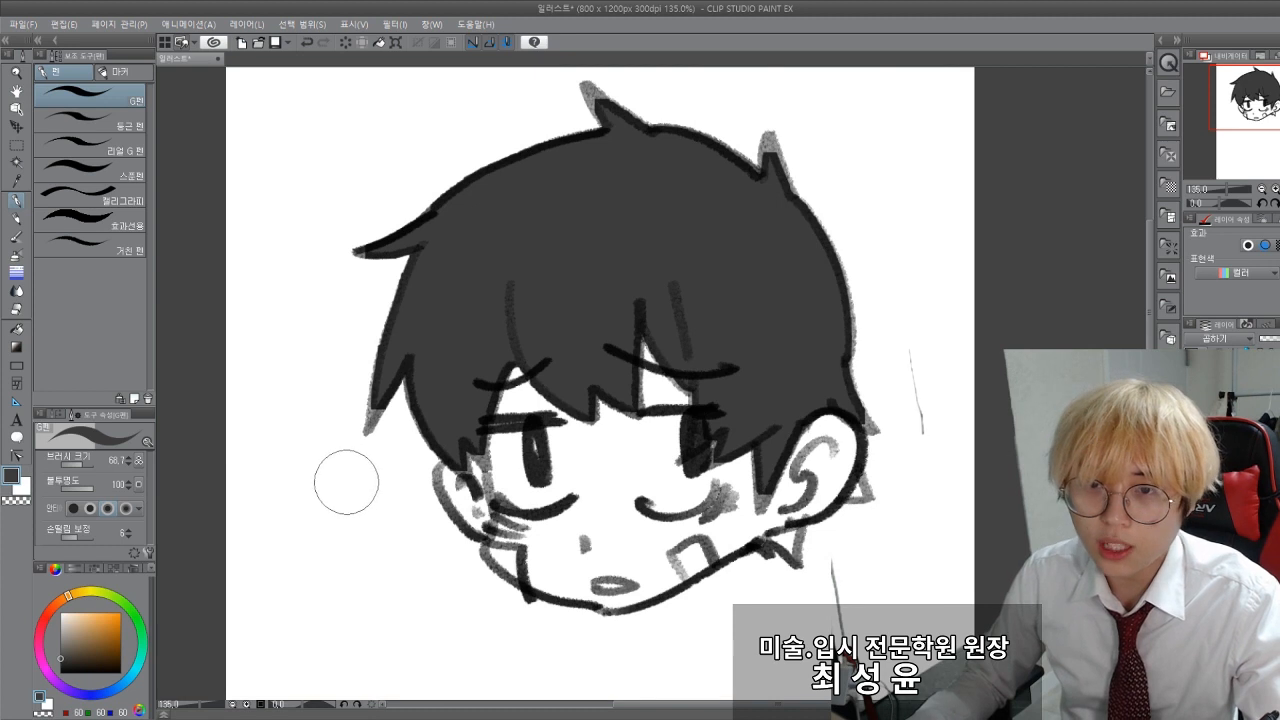
# Step: Try a second fill over the grey hair, undo the fills, and refill the hair with area scaling at 9
pyautogui.press('b')
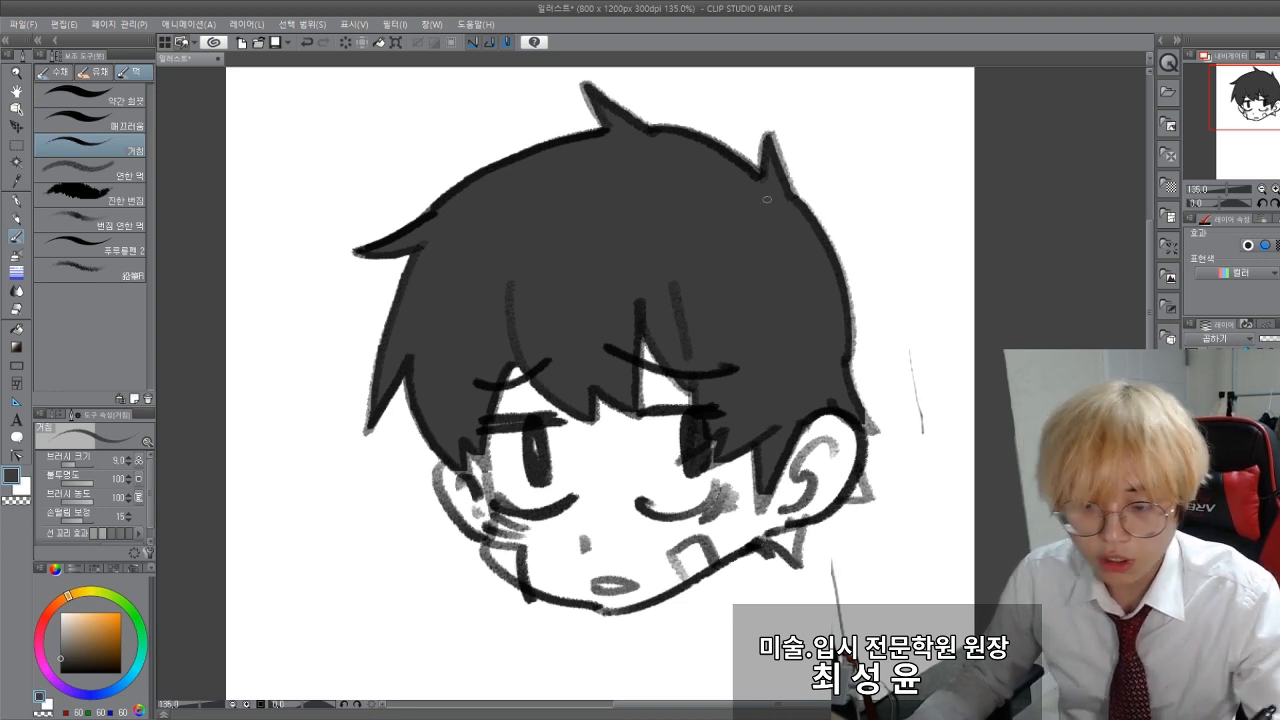
pyautogui.press('g')
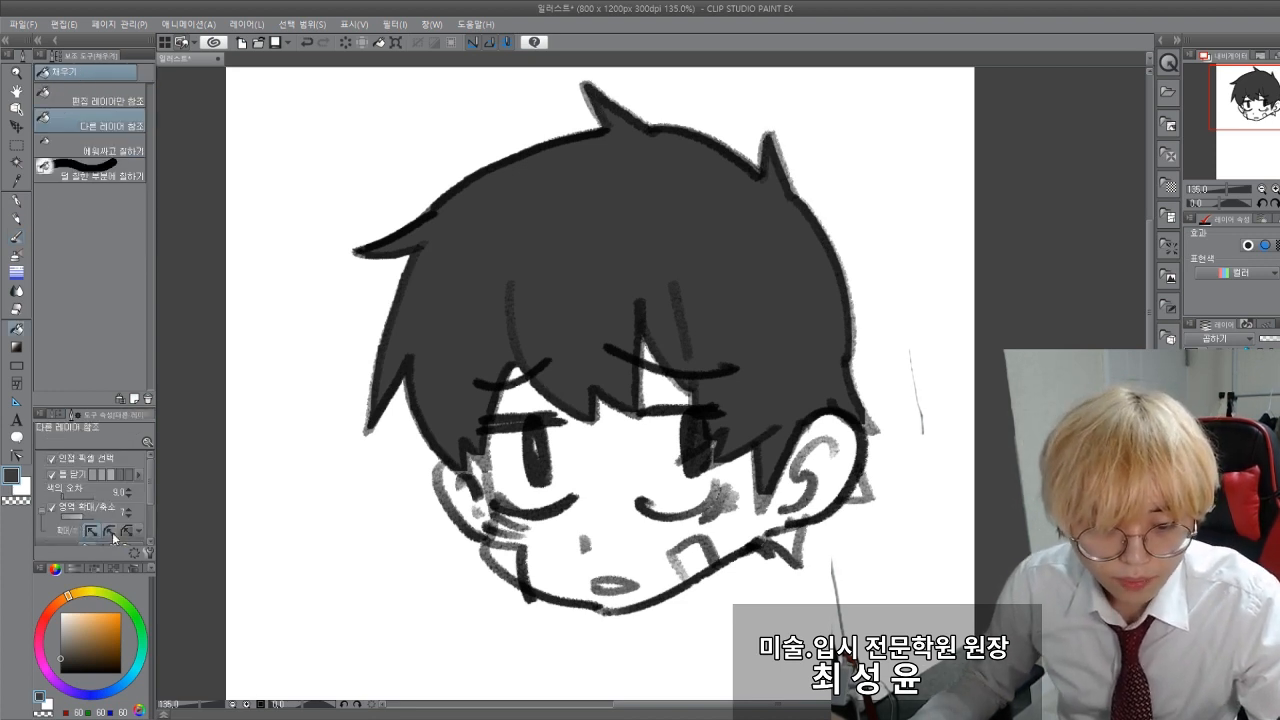
pyautogui.click(436, 360)
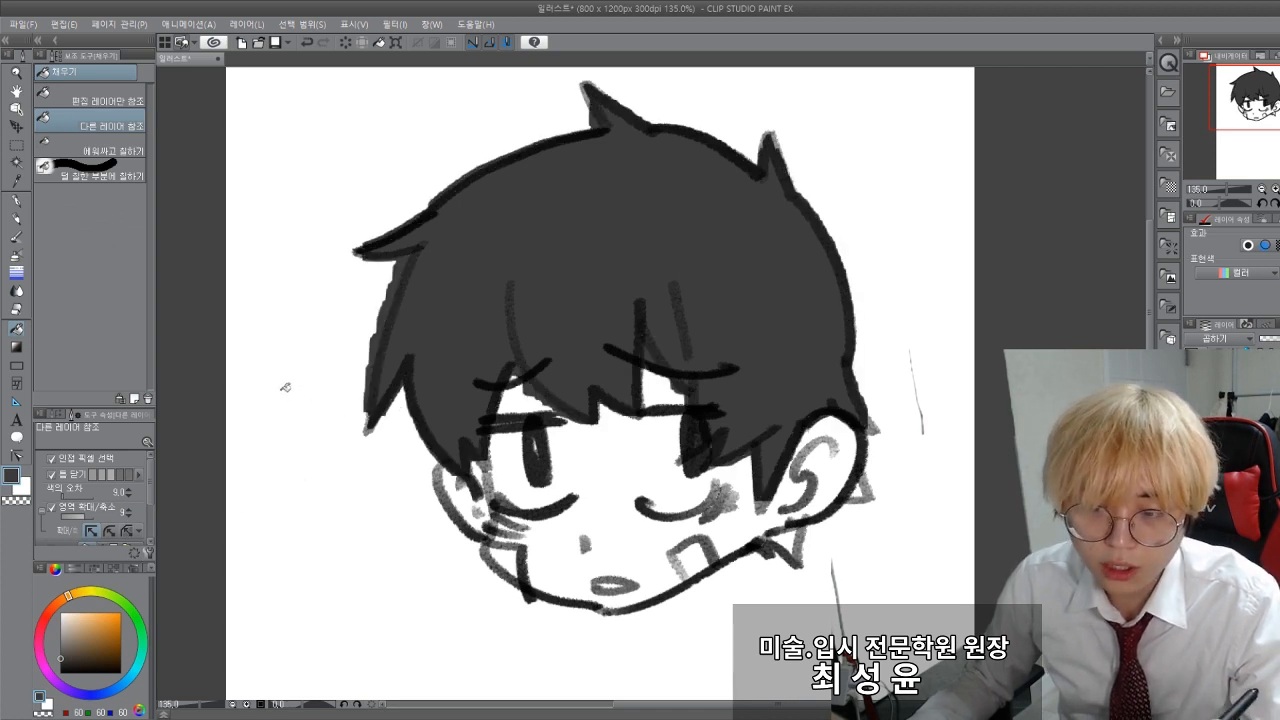
pyautogui.hotkey('ctrl', 'z')
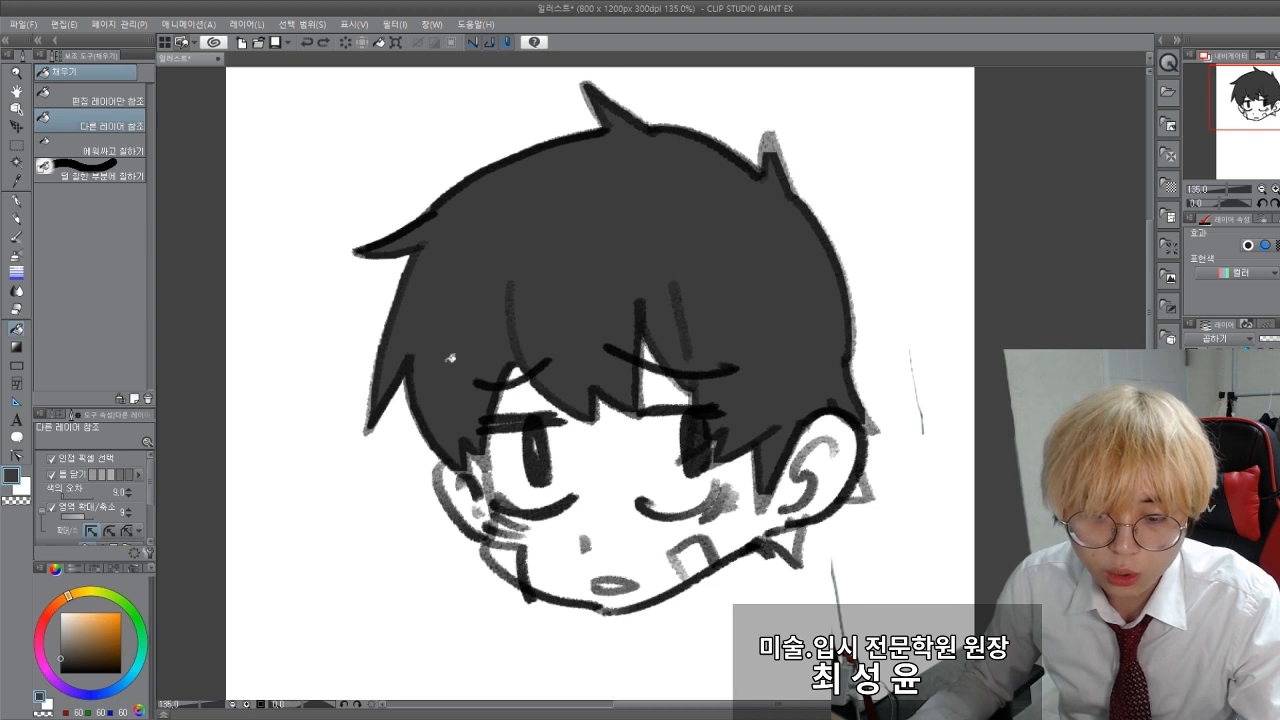
pyautogui.hotkey('ctrl', 'z')
pyautogui.click(445, 362)
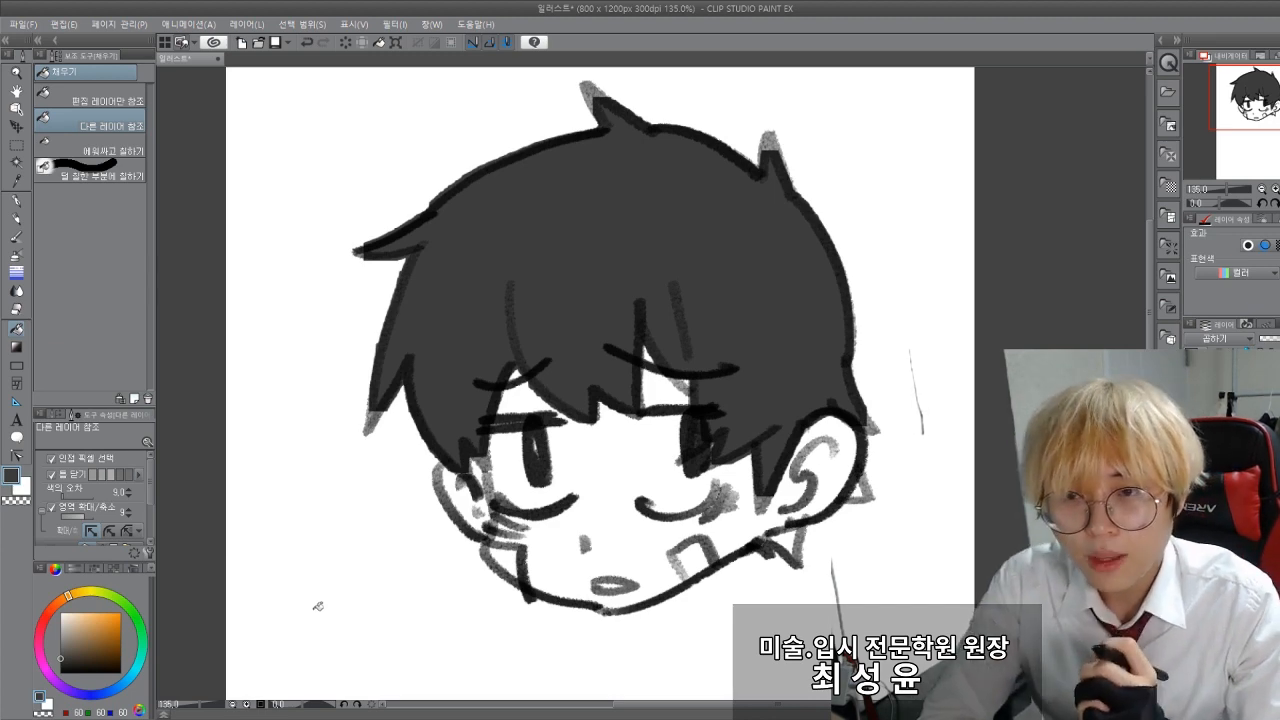
# Step: Change the area scaling method to rounded, refill the hair to compare the strand tips, and undo the fill
pyautogui.scroll(3, 315, 470)
pyautogui.scroll(3, 345, 443)
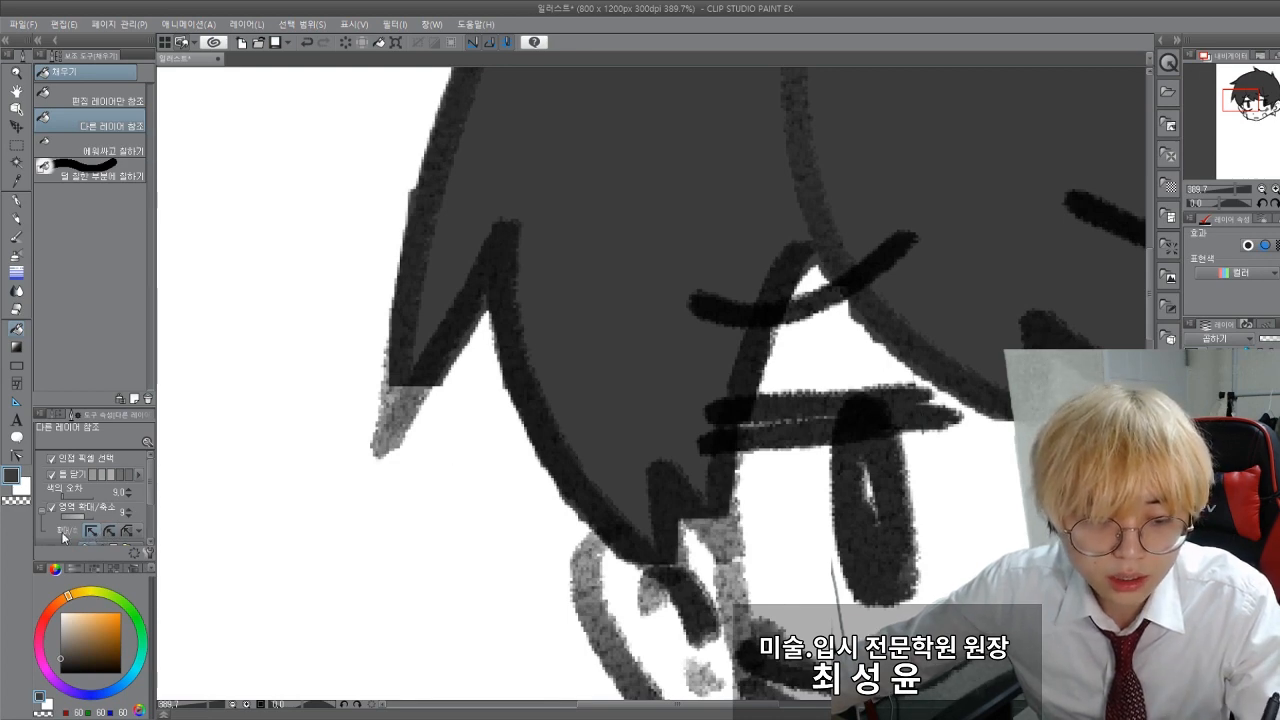
pyautogui.scroll(-1, 63, 537)
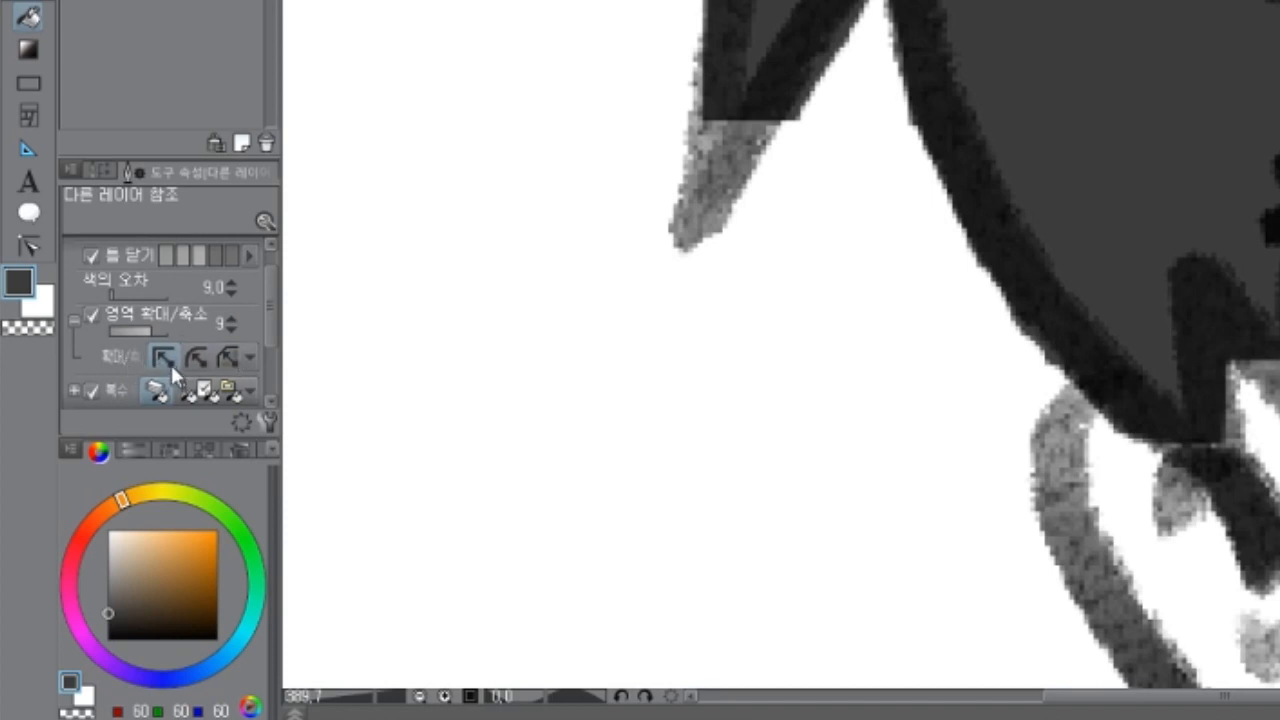
pyautogui.click(193, 361)
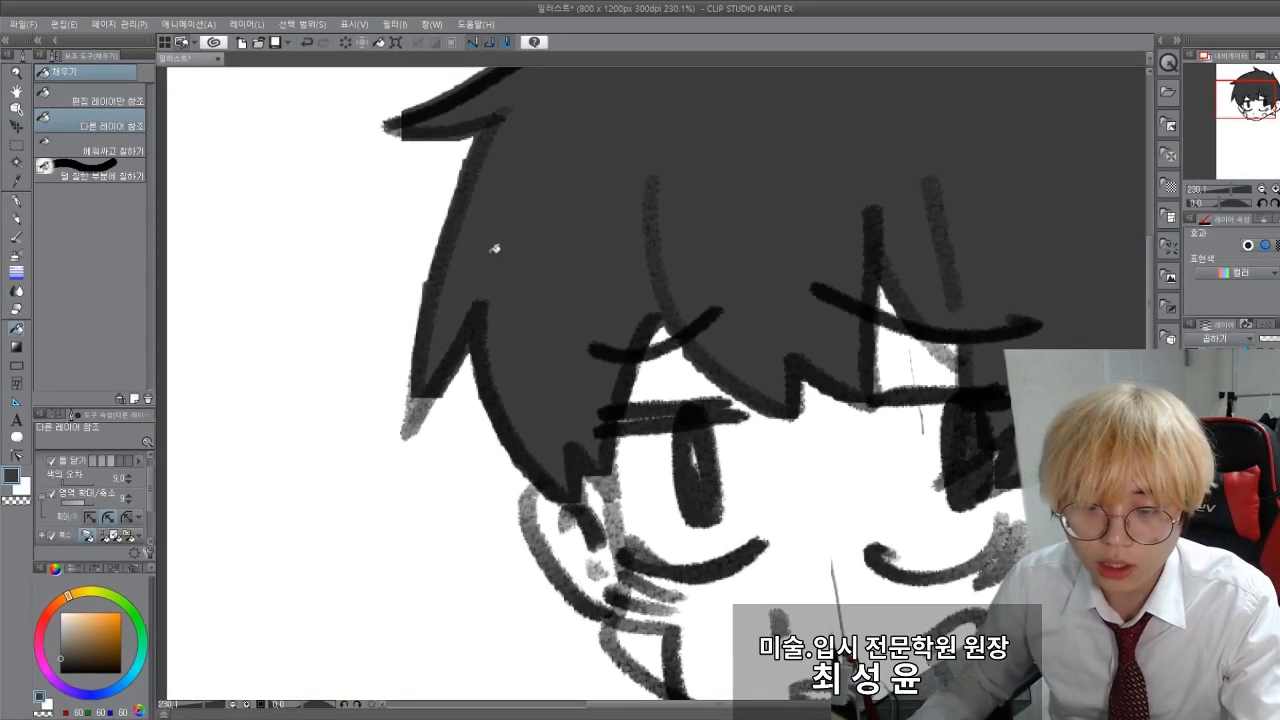
pyautogui.hotkey('ctrl', 'z')
pyautogui.click(513, 247)
pyautogui.moveTo(332, 316); pyautogui.dragTo(296, 501)
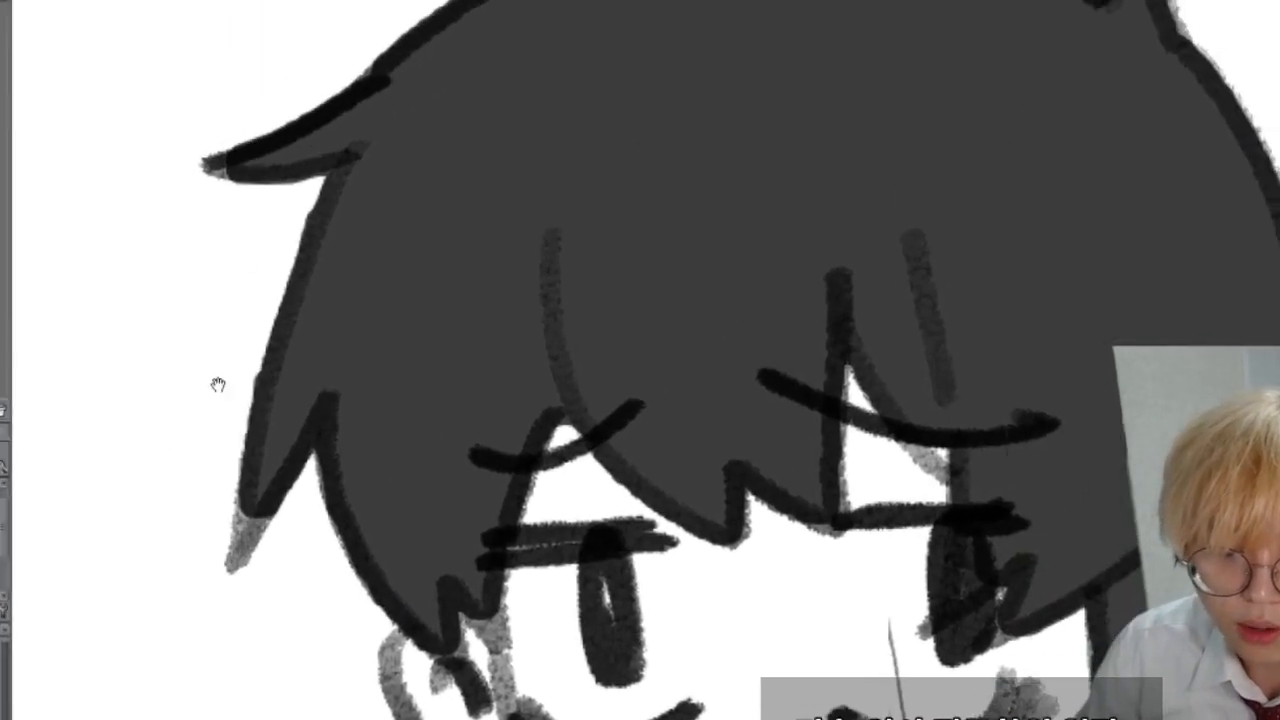
pyautogui.moveTo(197, 545); pyautogui.dragTo(269, 471)
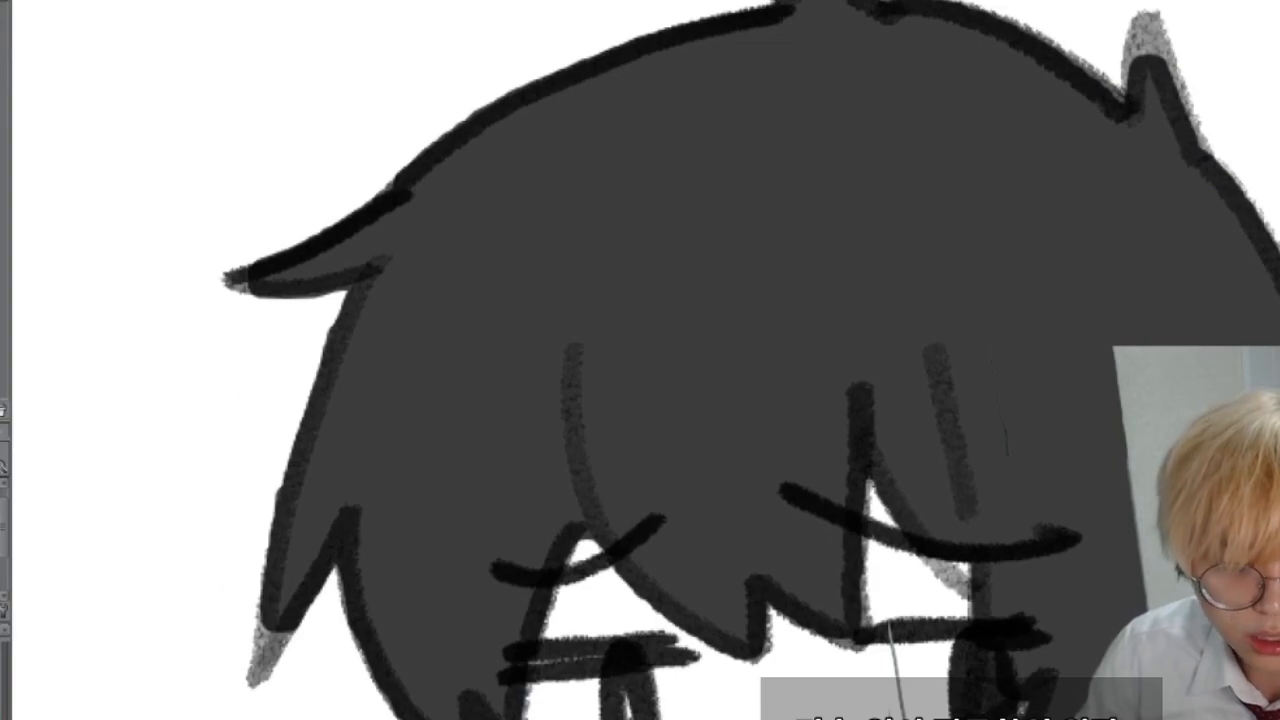
pyautogui.hotkey('ctrl', 'z')
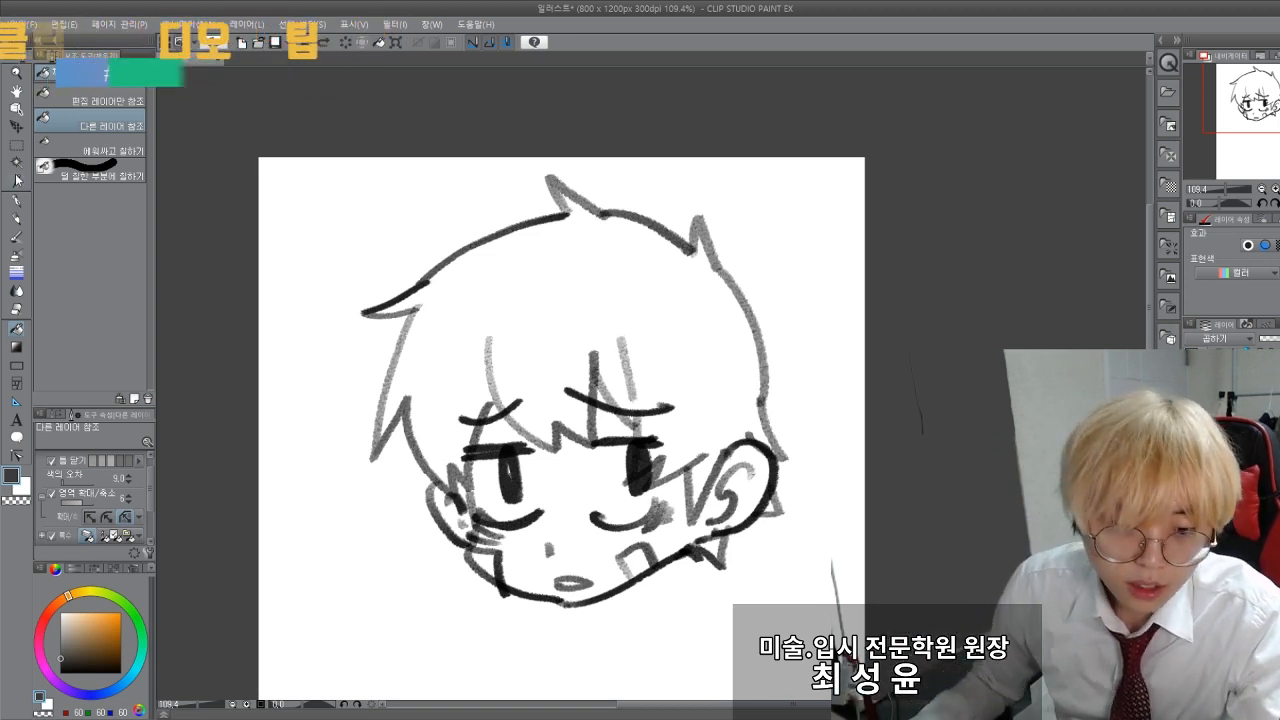
# Step: Reset the drawing colour to pure black for continuing the sketch below the head
pyautogui.moveTo(239, 317)
pyautogui.mouseDown()
pyautogui.moveTo(357, 274)
pyautogui.moveTo(386, 246)
pyautogui.moveTo(400, 335)
pyautogui.mouseUp()
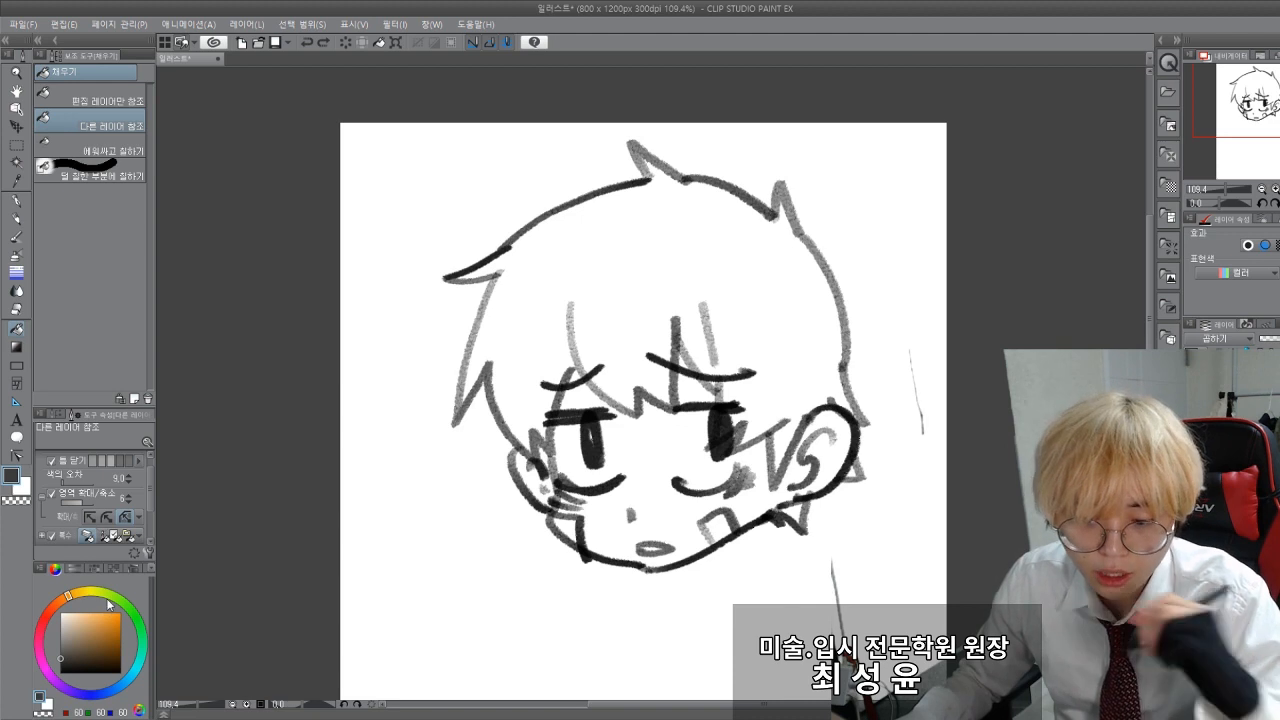
pyautogui.moveTo(314, 533); pyautogui.dragTo(332, 431)
pyautogui.click(60, 672)
pyautogui.moveTo(209, 639); pyautogui.dragTo(213, 582)
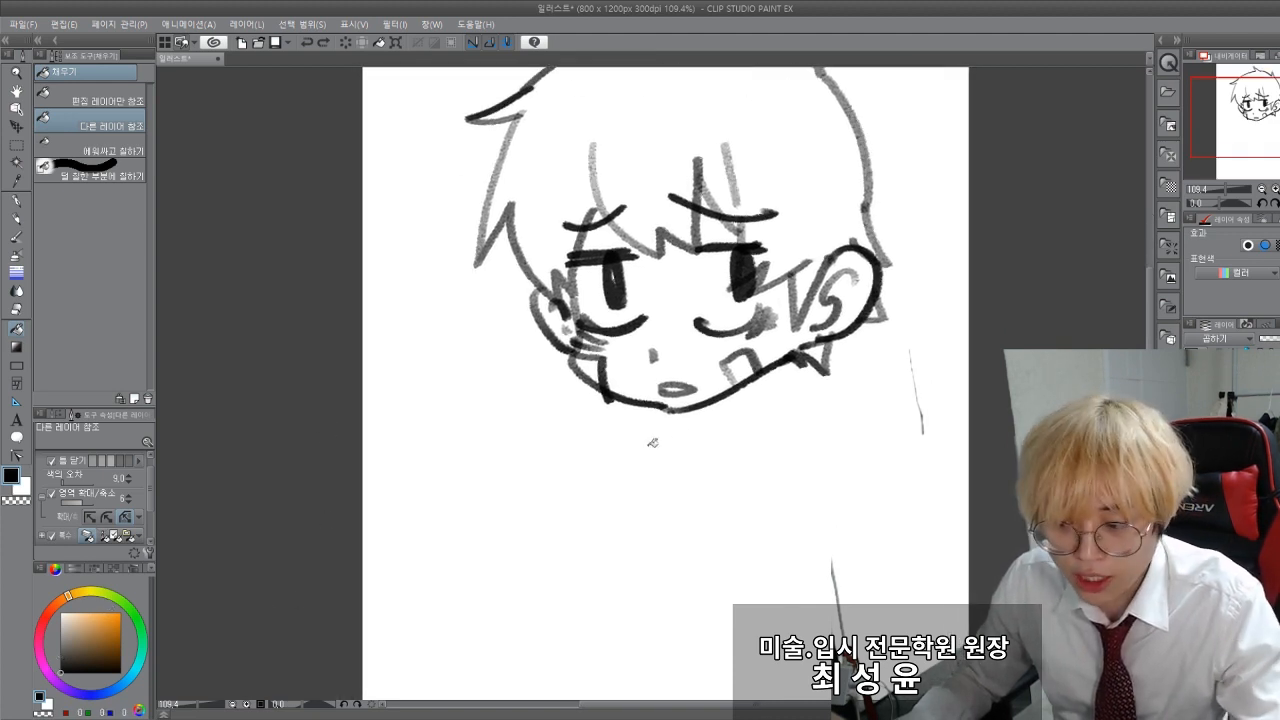
pyautogui.keyDown('alt'); pyautogui.click(704, 278); pyautogui.keyUp('alt')
pyautogui.press('p')
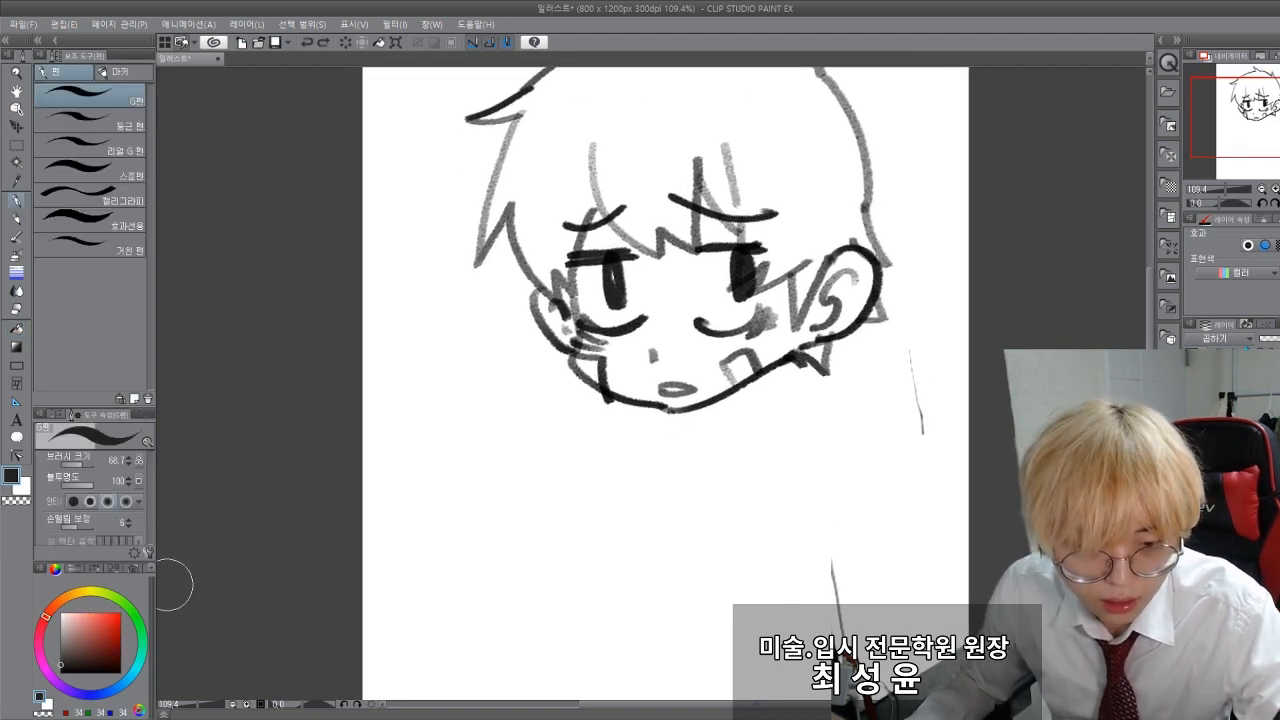
pyautogui.click(76, 650)
pyautogui.click(60, 672)
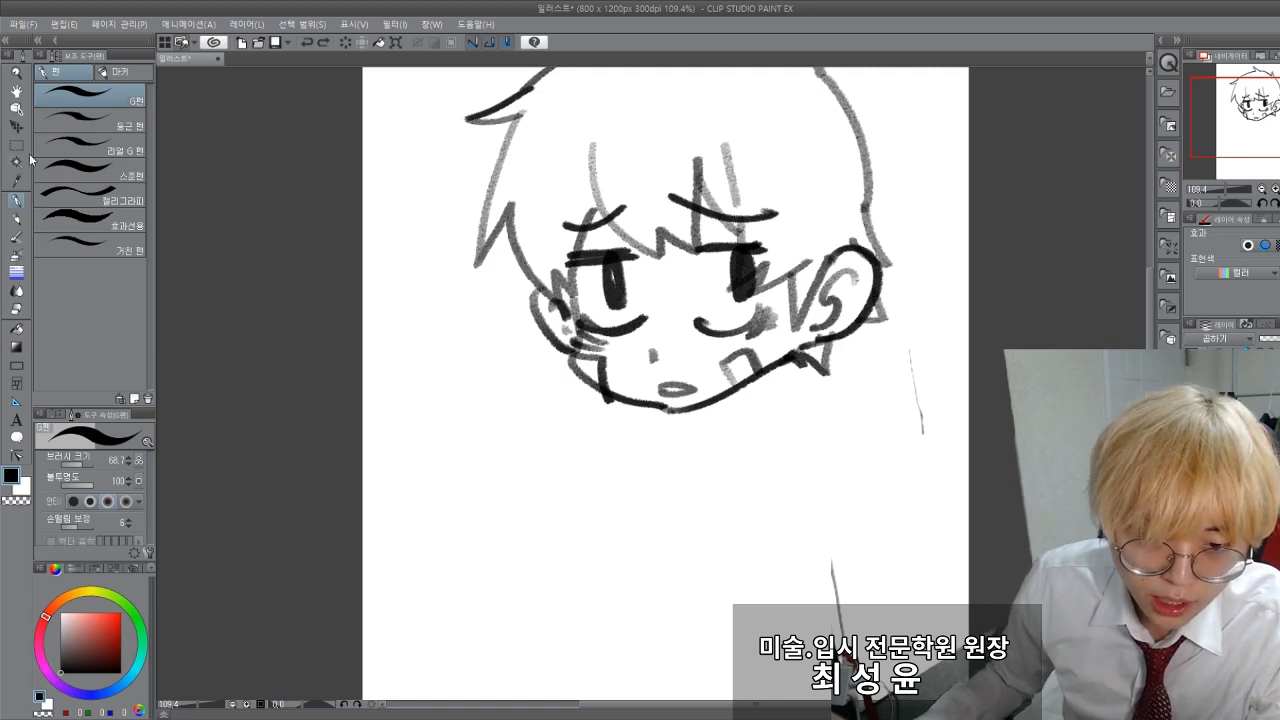
# Step: Sketch the boy's neck and the neckline of his shirt with the Design Pencil
pyautogui.press('p')
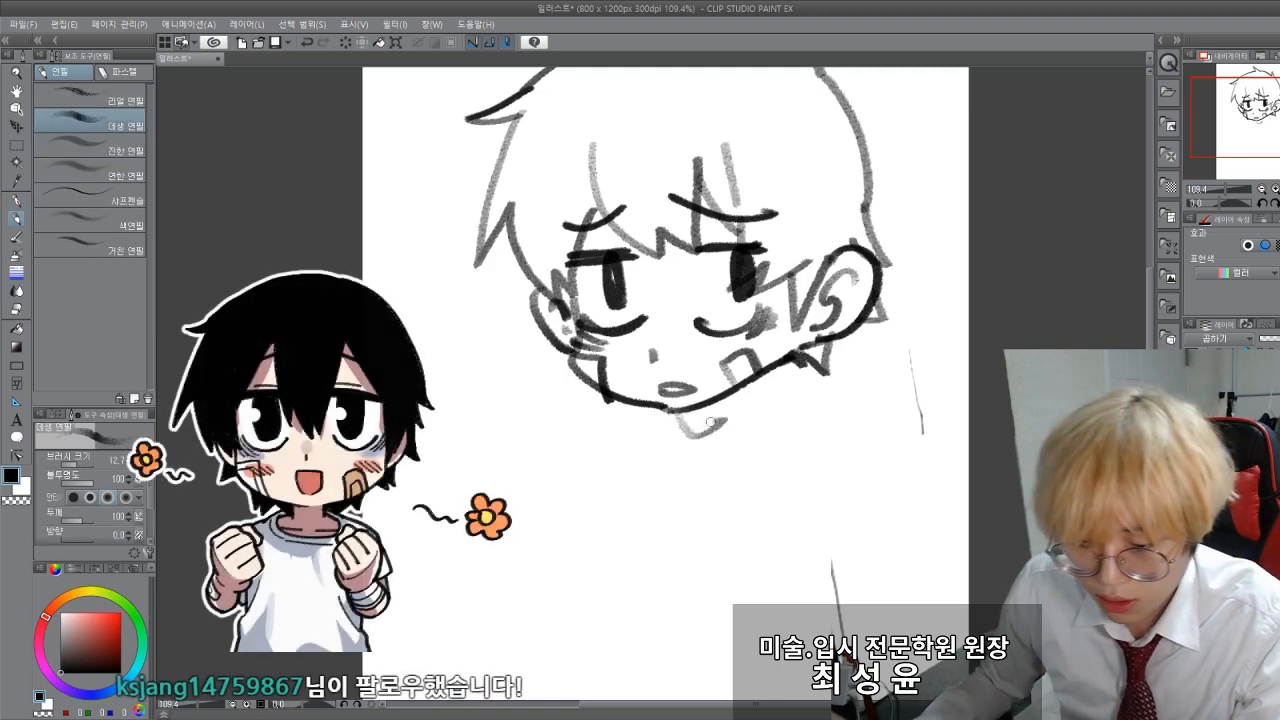
pyautogui.moveTo(738, 376)
pyautogui.mouseDown()
pyautogui.moveTo(756, 410)
pyautogui.moveTo(822, 426)
pyautogui.moveTo(670, 447)
pyautogui.moveTo(658, 434)
pyautogui.mouseUp()
pyautogui.moveTo(658, 434)
pyautogui.mouseDown()
pyautogui.moveTo(684, 457)
pyautogui.moveTo(775, 442)
pyautogui.moveTo(698, 436)
pyautogui.mouseUp()
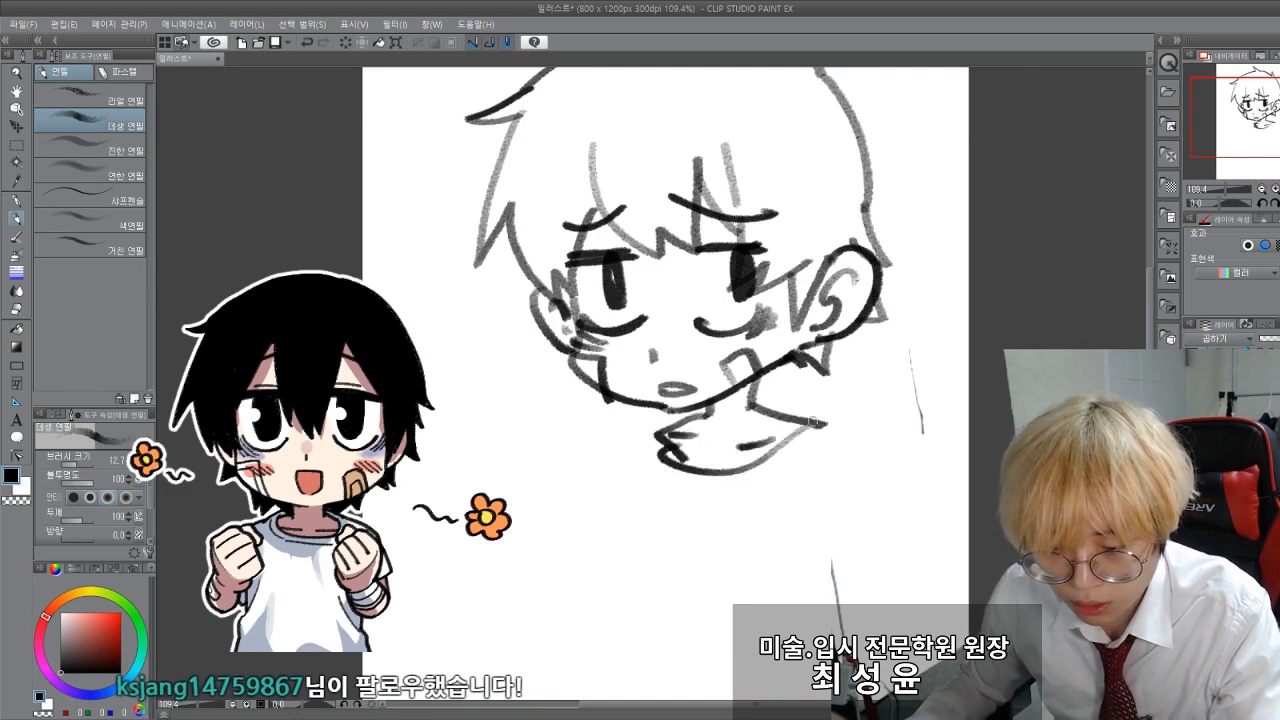
# Step: Draw the shoulder below the large ear and its short sleeve, with armpit creases and a sleeve hem
pyautogui.moveTo(821, 426)
pyautogui.mouseDown()
pyautogui.moveTo(667, 471)
pyautogui.moveTo(876, 580)
pyautogui.mouseUp()
pyautogui.moveTo(845, 503); pyautogui.dragTo(819, 568)
pyautogui.moveTo(856, 532); pyautogui.dragTo(796, 568)
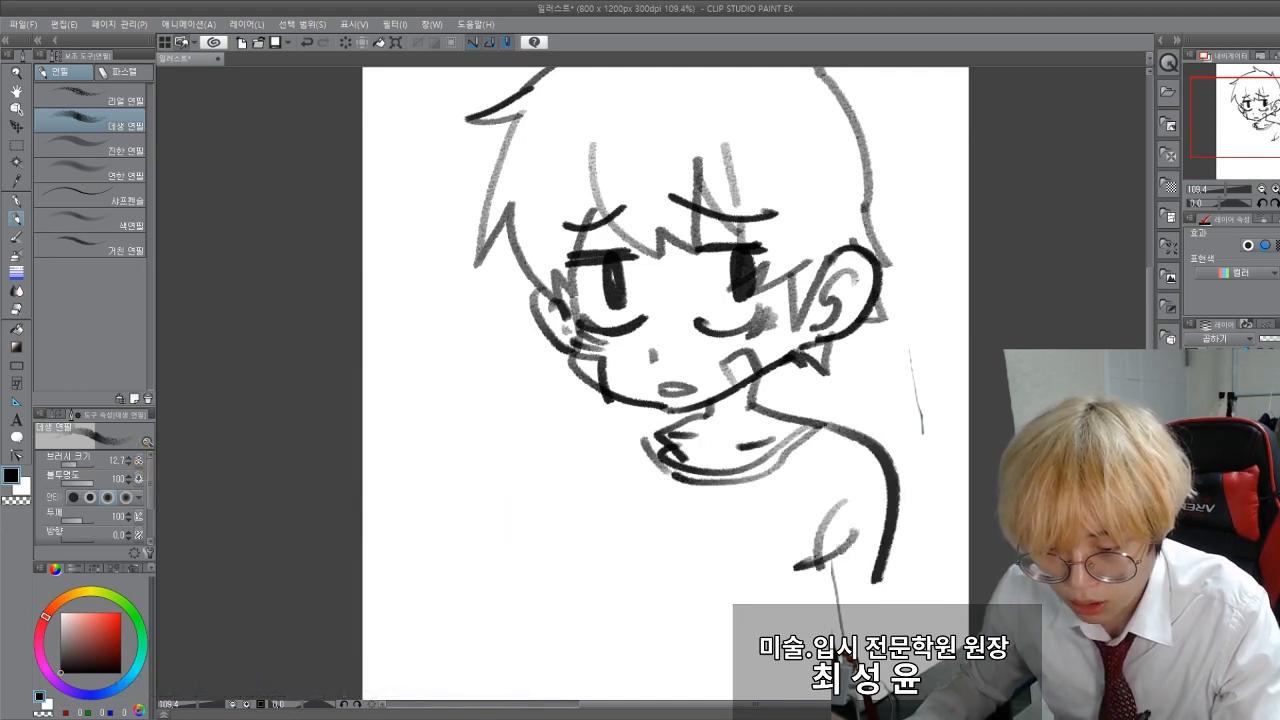
pyautogui.moveTo(890, 551); pyautogui.dragTo(891, 604)
pyautogui.moveTo(785, 584); pyautogui.dragTo(892, 607)
# Step: Sketch the opposite shoulder and short sleeve, the torso side line, and a fold line on the chest
pyautogui.moveTo(637, 541); pyautogui.dragTo(631, 469)
pyautogui.moveTo(614, 416); pyautogui.dragTo(604, 556)
pyautogui.moveTo(740, 428)
pyautogui.mouseDown()
pyautogui.moveTo(712, 512)
pyautogui.moveTo(724, 538)
pyautogui.mouseUp()
pyautogui.moveTo(638, 360); pyautogui.dragTo(544, 492)
pyautogui.moveTo(544, 492); pyautogui.dragTo(598, 516)
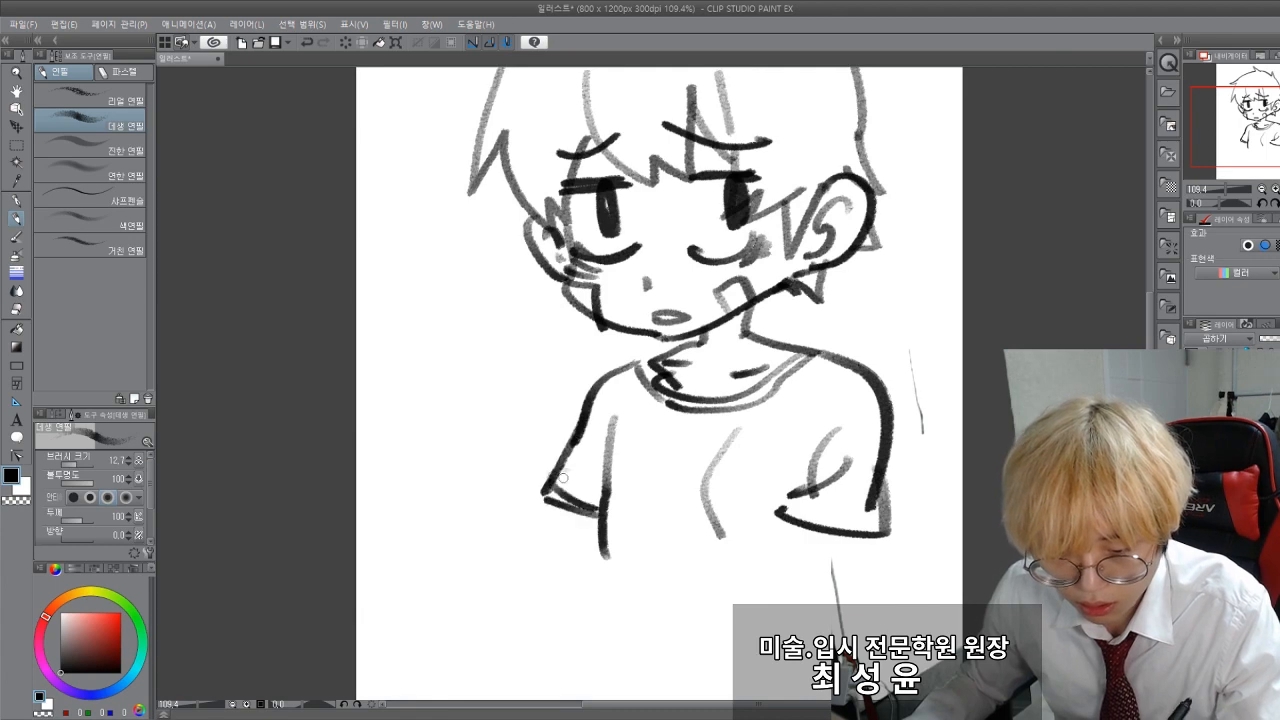
# Step: Draw the two forearms crossed over the front of the shirt, adding a crease on the smaller sleeve
pyautogui.moveTo(604, 436); pyautogui.dragTo(584, 484)
pyautogui.moveTo(790, 508); pyautogui.dragTo(748, 612)
pyautogui.moveTo(836, 561); pyautogui.dragTo(807, 665)
pyautogui.moveTo(742, 607); pyautogui.dragTo(626, 589)
pyautogui.moveTo(792, 677); pyautogui.dragTo(610, 640)
pyautogui.moveTo(570, 521); pyautogui.dragTo(562, 642)
pyautogui.moveTo(624, 544)
pyautogui.mouseDown()
pyautogui.moveTo(742, 569)
pyautogui.moveTo(562, 625)
pyautogui.moveTo(644, 648)
pyautogui.mouseUp()
# Step: Sketch both sides of the lower shirt, a double hem line, and the top of the trousers
pyautogui.moveTo(505, 611); pyautogui.dragTo(473, 462)
pyautogui.moveTo(563, 482); pyautogui.dragTo(580, 652)
pyautogui.moveTo(798, 460); pyautogui.dragTo(840, 581)
pyautogui.moveTo(576, 615); pyautogui.dragTo(840, 580)
pyautogui.moveTo(572, 589); pyautogui.dragTo(828, 574)
pyautogui.moveTo(827, 590); pyautogui.dragTo(818, 651)
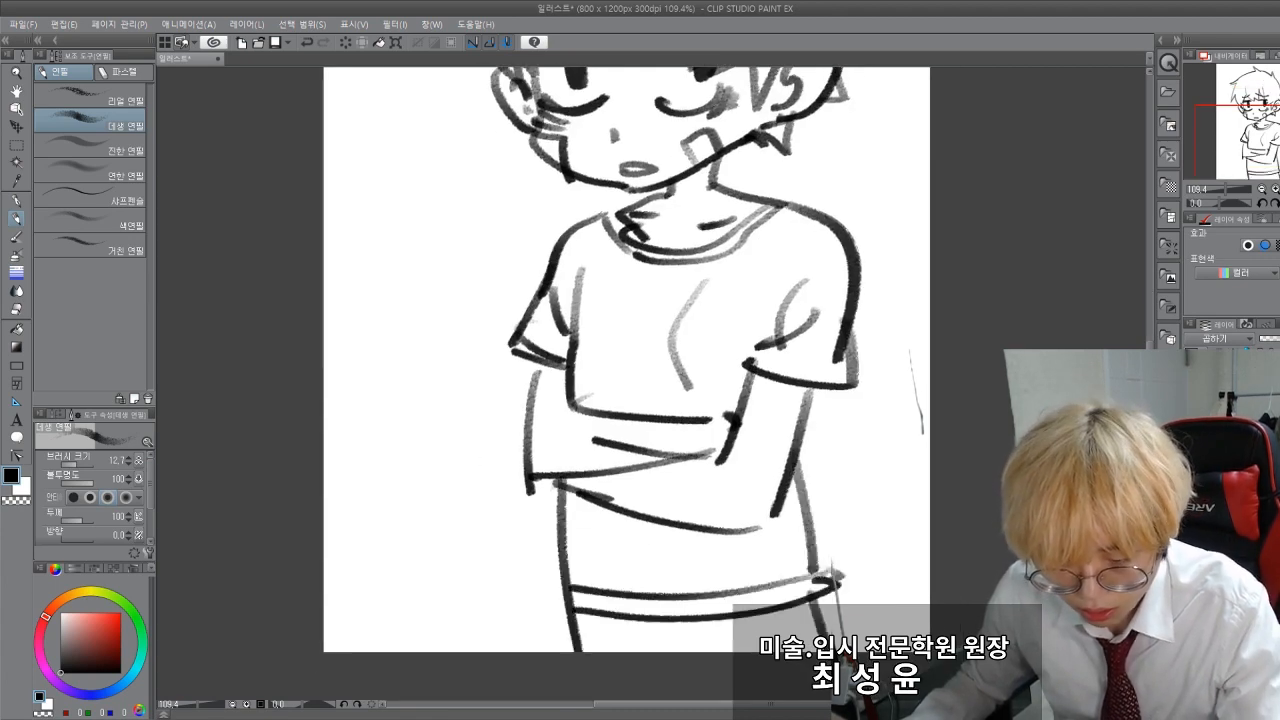
# Step: Fill the trousers below the shirt hem with black, using the fill that refers to other layers
pyautogui.press('g')
pyautogui.click(690, 632)
pyautogui.moveTo(454, 427)
pyautogui.mouseDown()
pyautogui.moveTo(459, 523)
pyautogui.moveTo(445, 578)
pyautogui.mouseUp()
pyautogui.scroll(-2, 520, 540)
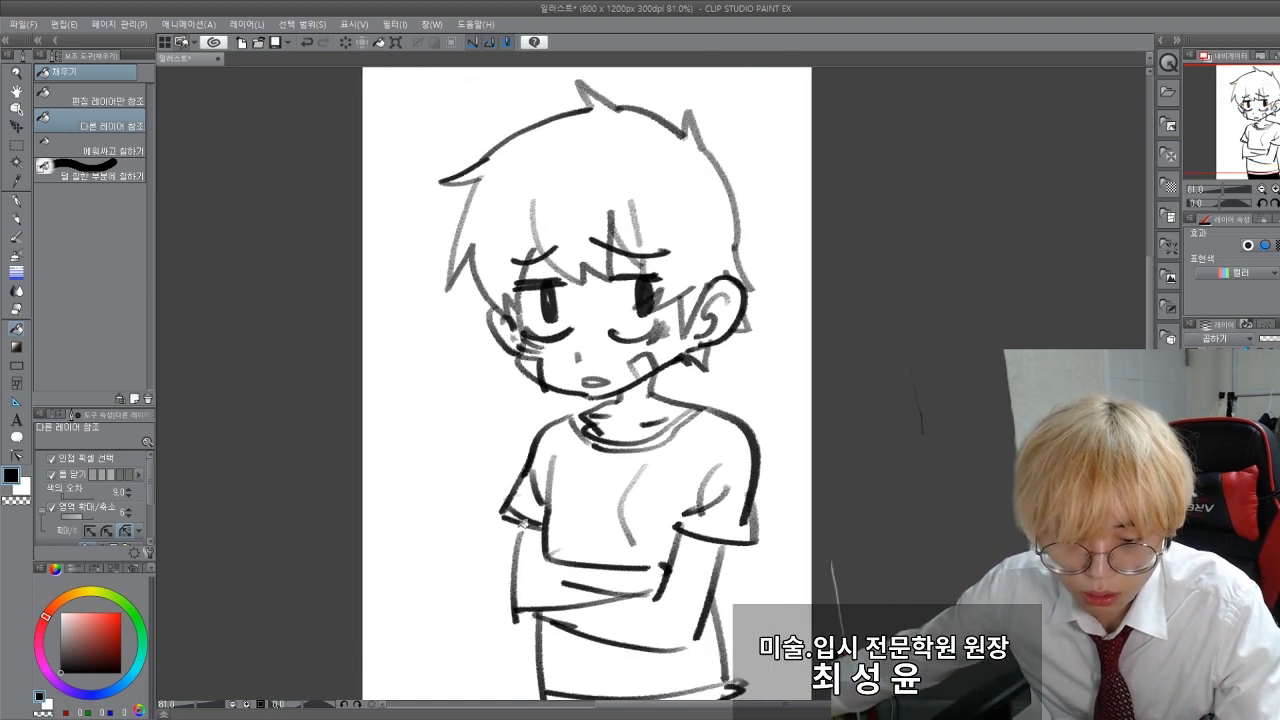
pyautogui.press('p')
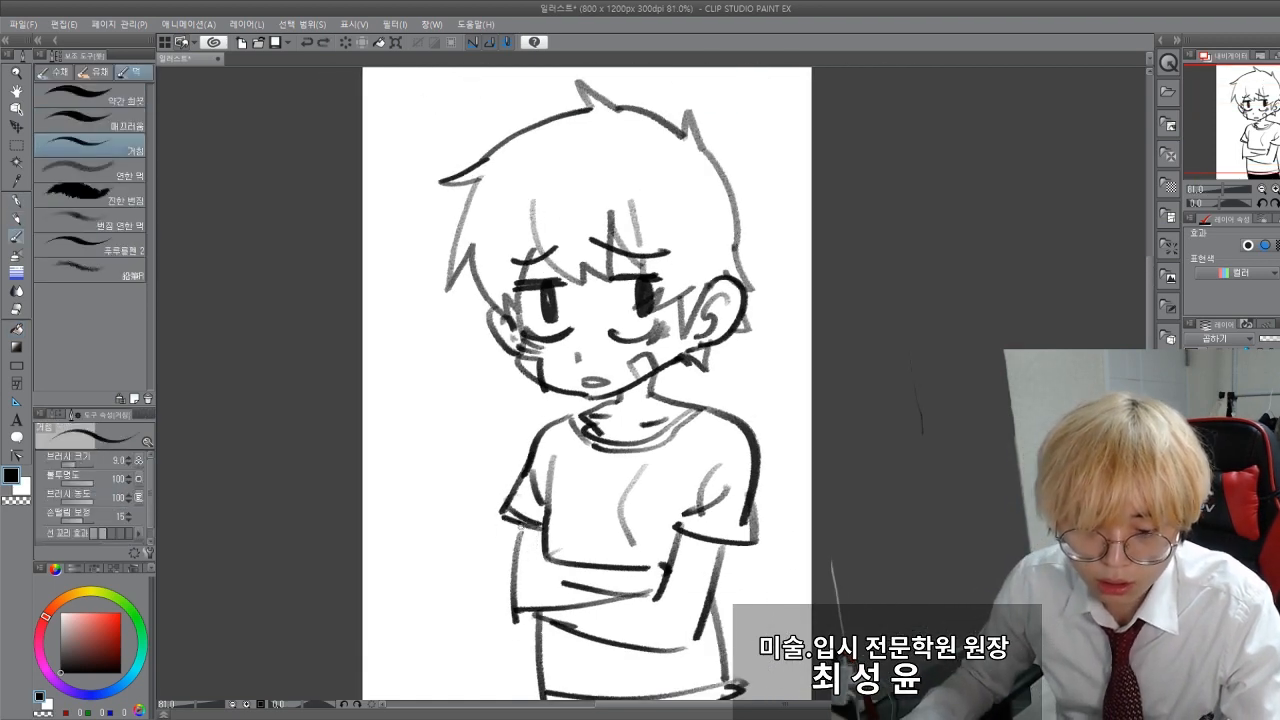
pyautogui.press('p')
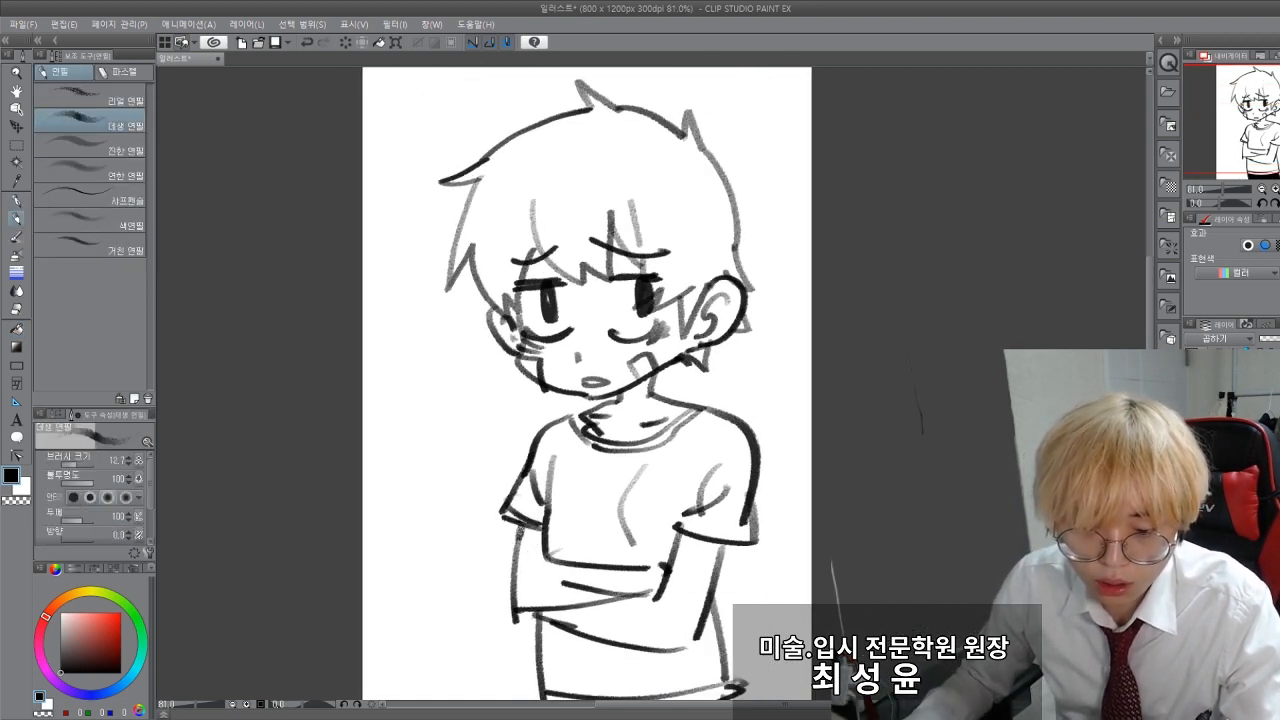
pyautogui.scroll(-1, 383, 429)
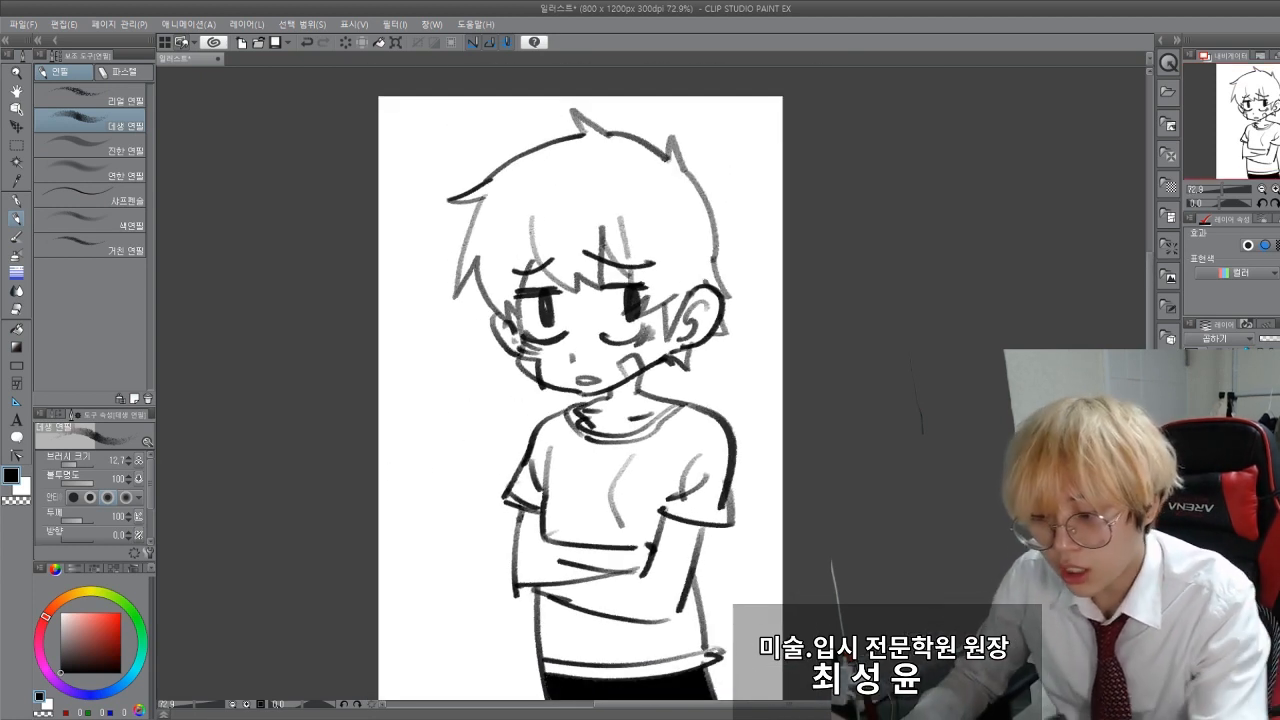
# Step: Choose a light grey and fill the hair, face, neck, shirt and arms one area at a time
pyautogui.press('g')
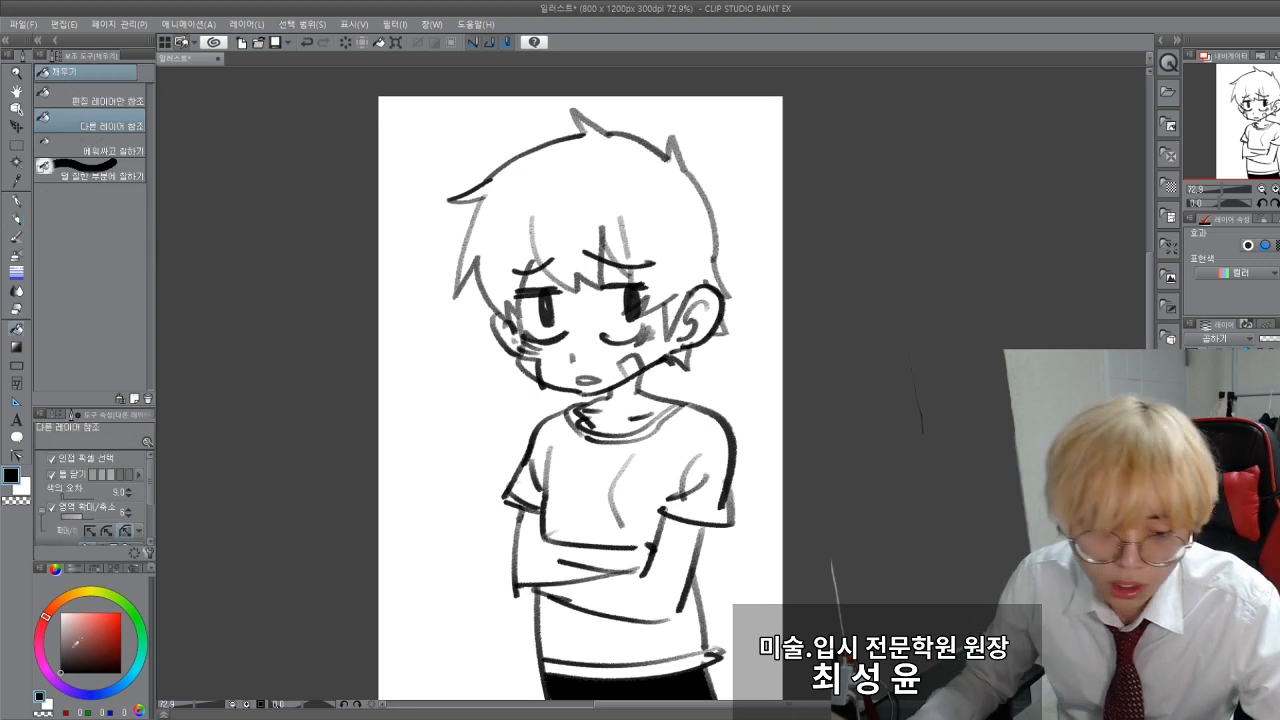
pyautogui.moveTo(73, 647); pyautogui.dragTo(60, 635)
pyautogui.click(548, 209)
pyautogui.click(567, 295)
pyautogui.click(615, 400)
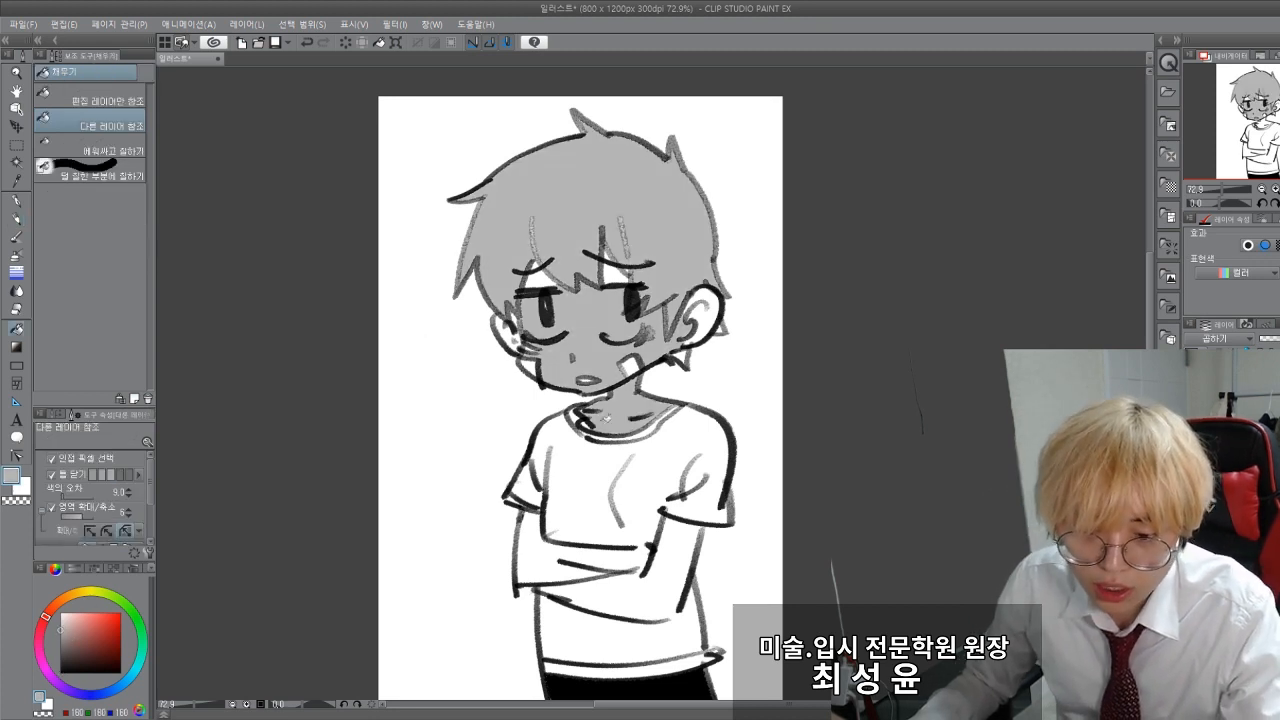
pyautogui.click(624, 480)
pyautogui.click(598, 543)
pyautogui.click(536, 500)
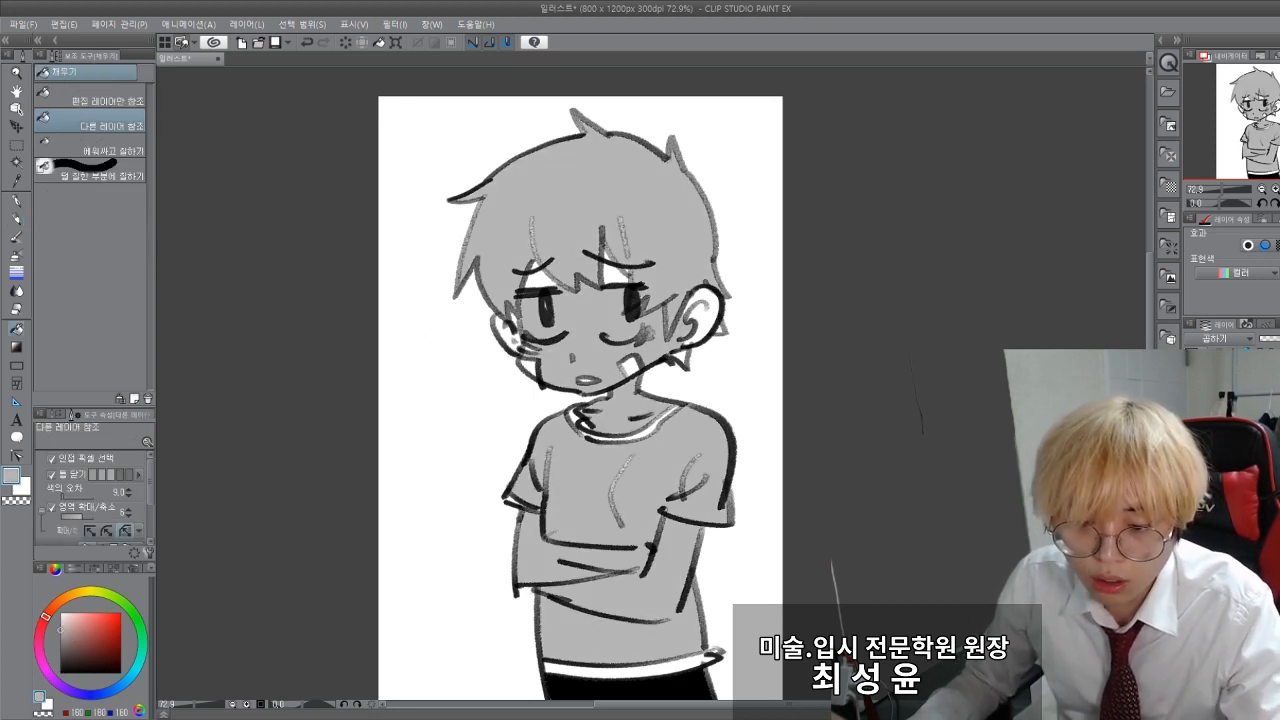
# Step: Try painting the unfilled shirt hem grey with the G-pen, and undo the stroke and all the grey fills
pyautogui.press('p')
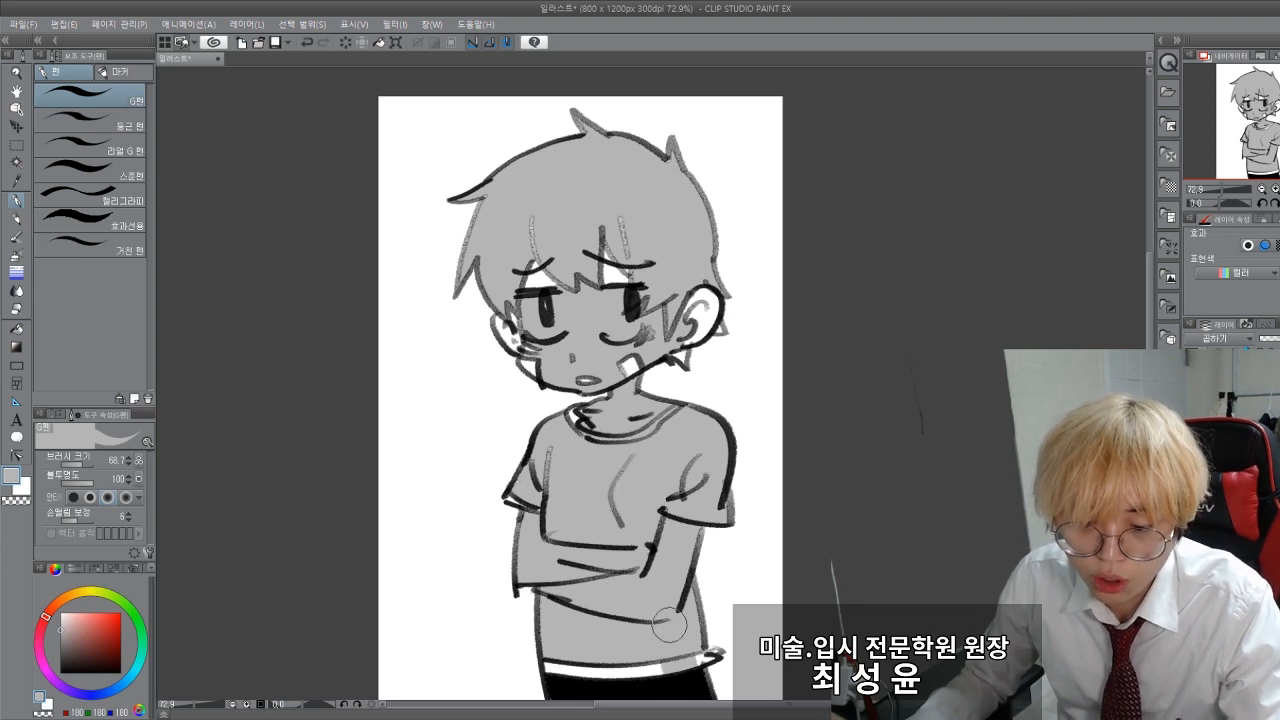
pyautogui.moveTo(700, 648)
pyautogui.mouseDown()
pyautogui.moveTo(591, 687)
pyautogui.moveTo(545, 645)
pyautogui.mouseUp()
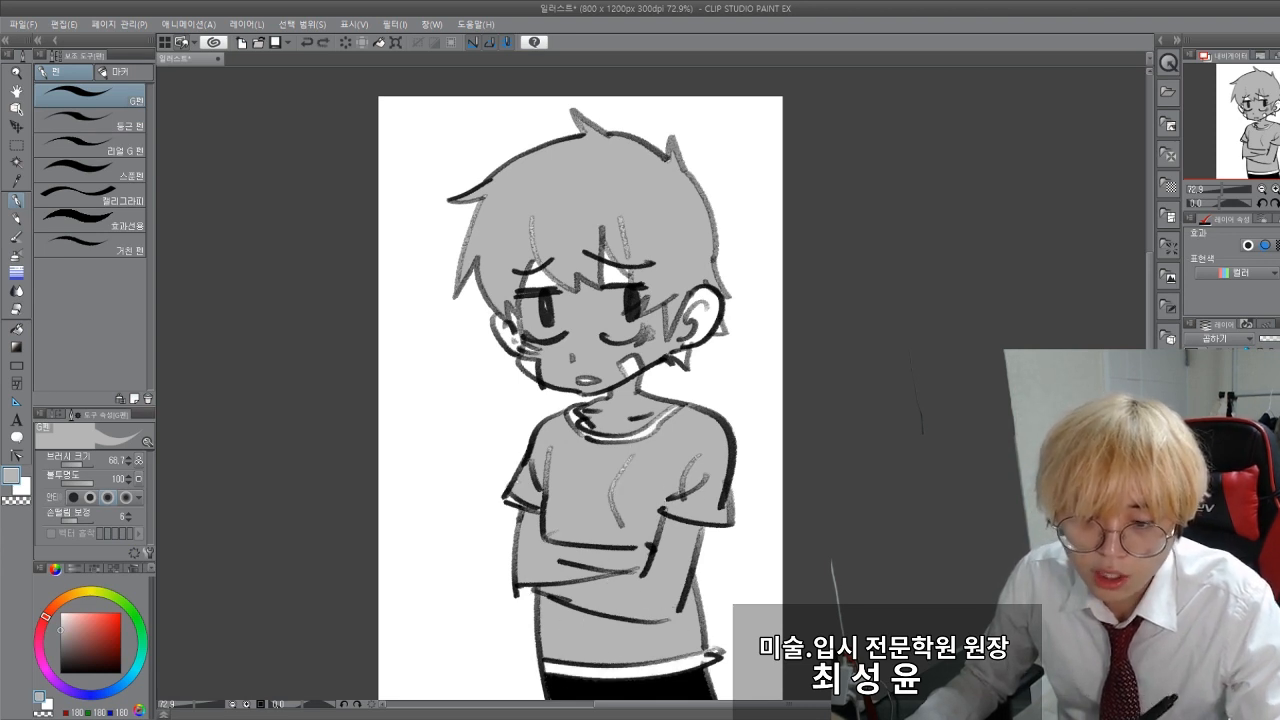
pyautogui.hotkey('ctrl', 'z')
pyautogui.hotkey('ctrl', 'z')
pyautogui.hotkey('ctrl', 'z')
pyautogui.hotkey('ctrl', 'z')
pyautogui.hotkey('ctrl', 'z')
pyautogui.hotkey('ctrl', 'z')
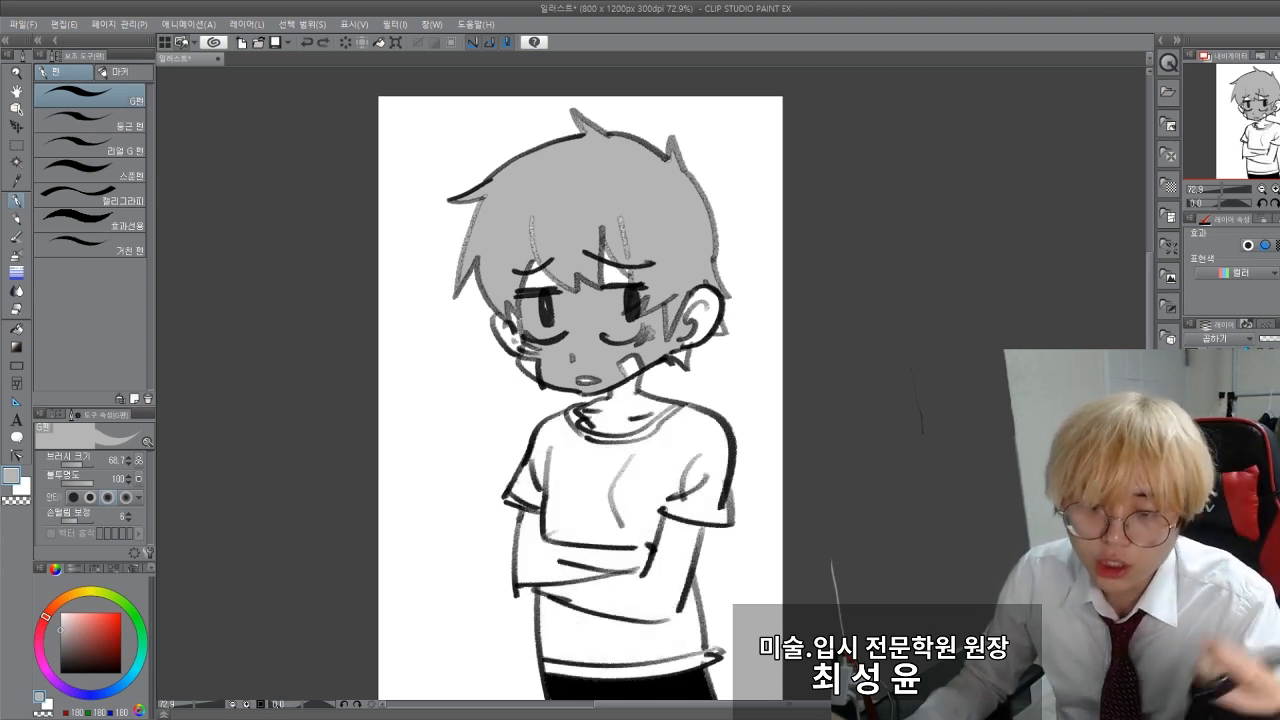
pyautogui.hotkey('ctrl', 'z')
pyautogui.hotkey('ctrl', 'z')
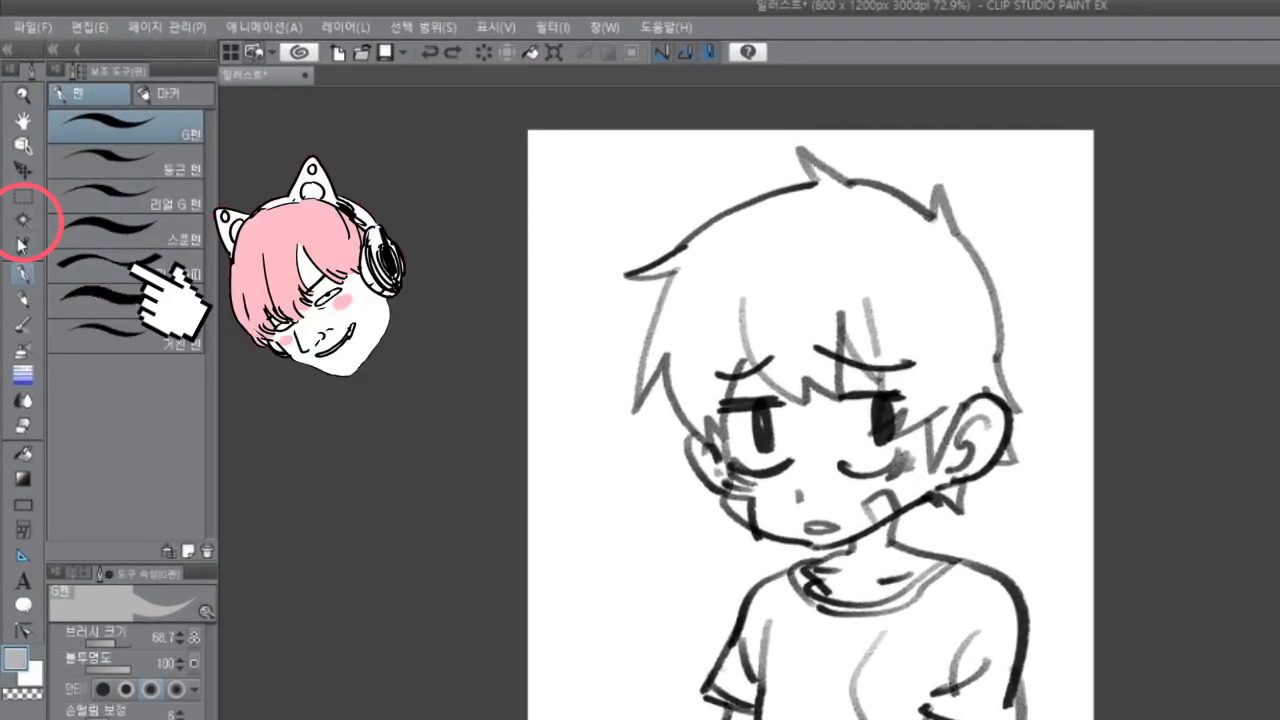
# Step: Auto-select the white background around the boy, referring to other layers, and invert the selection
pyautogui.click(22, 220)
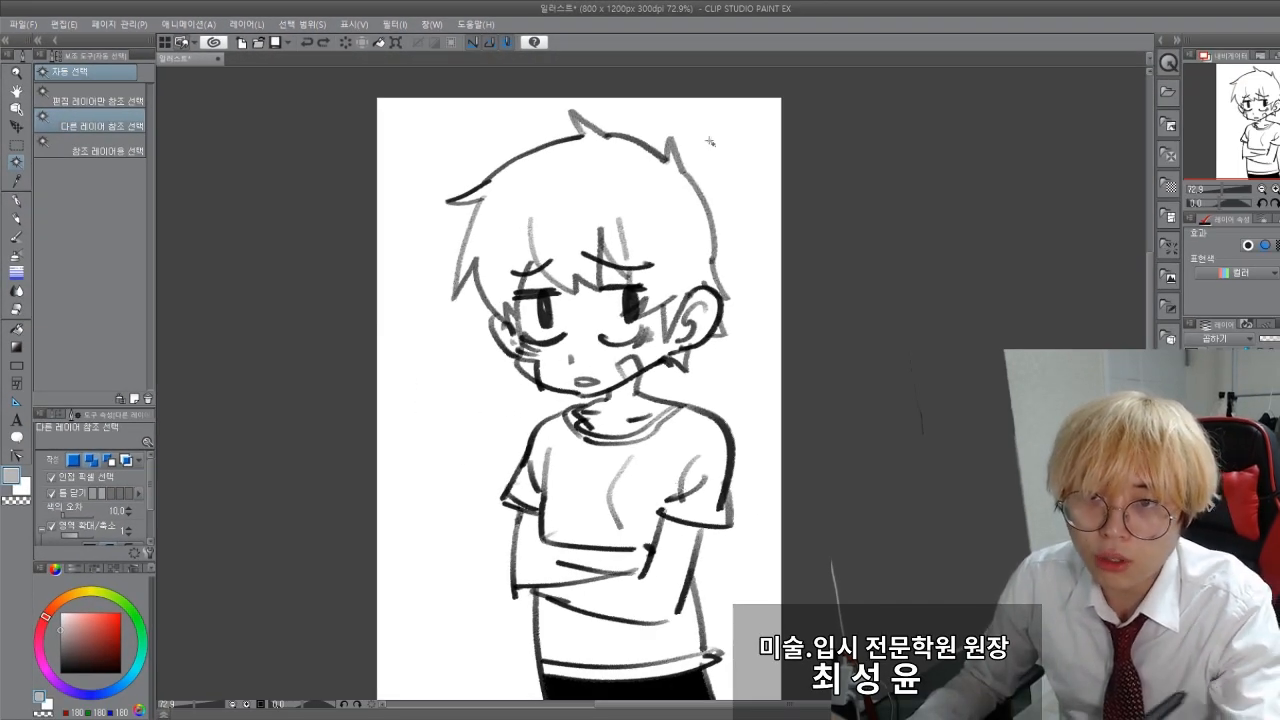
pyautogui.click(438, 426)
pyautogui.moveTo(285, 404); pyautogui.dragTo(288, 375)
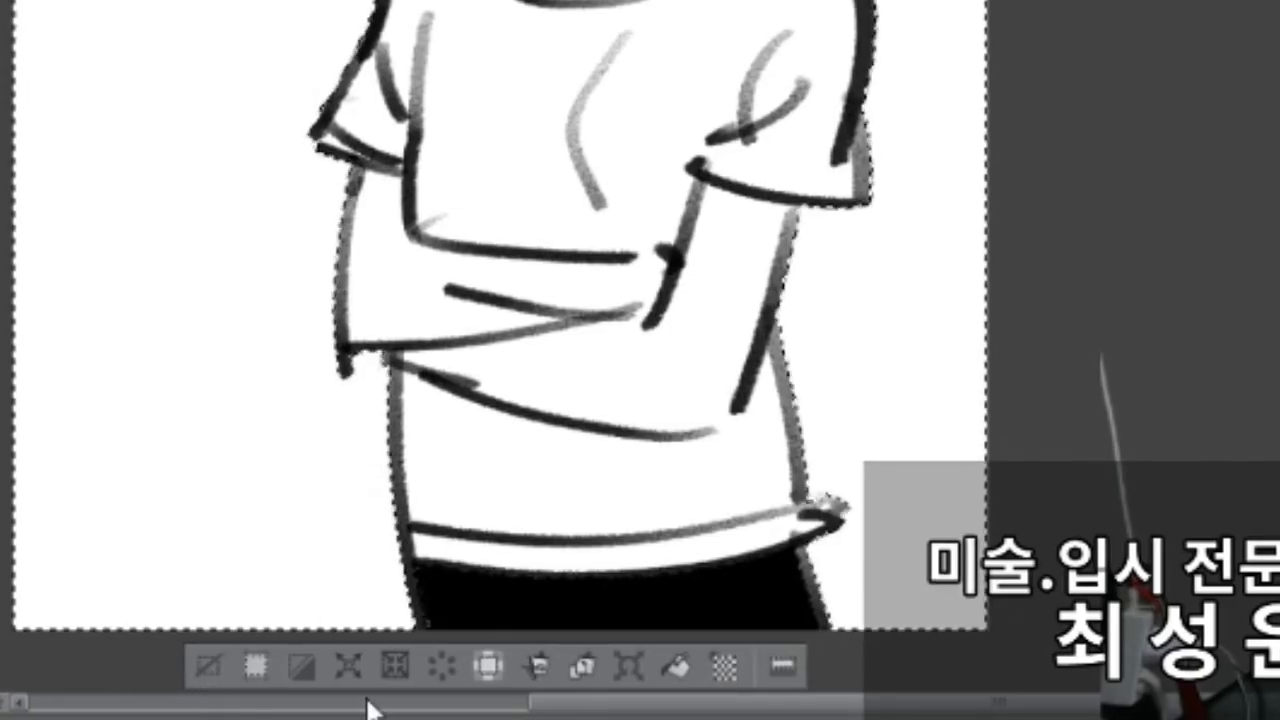
pyautogui.click(299, 666)
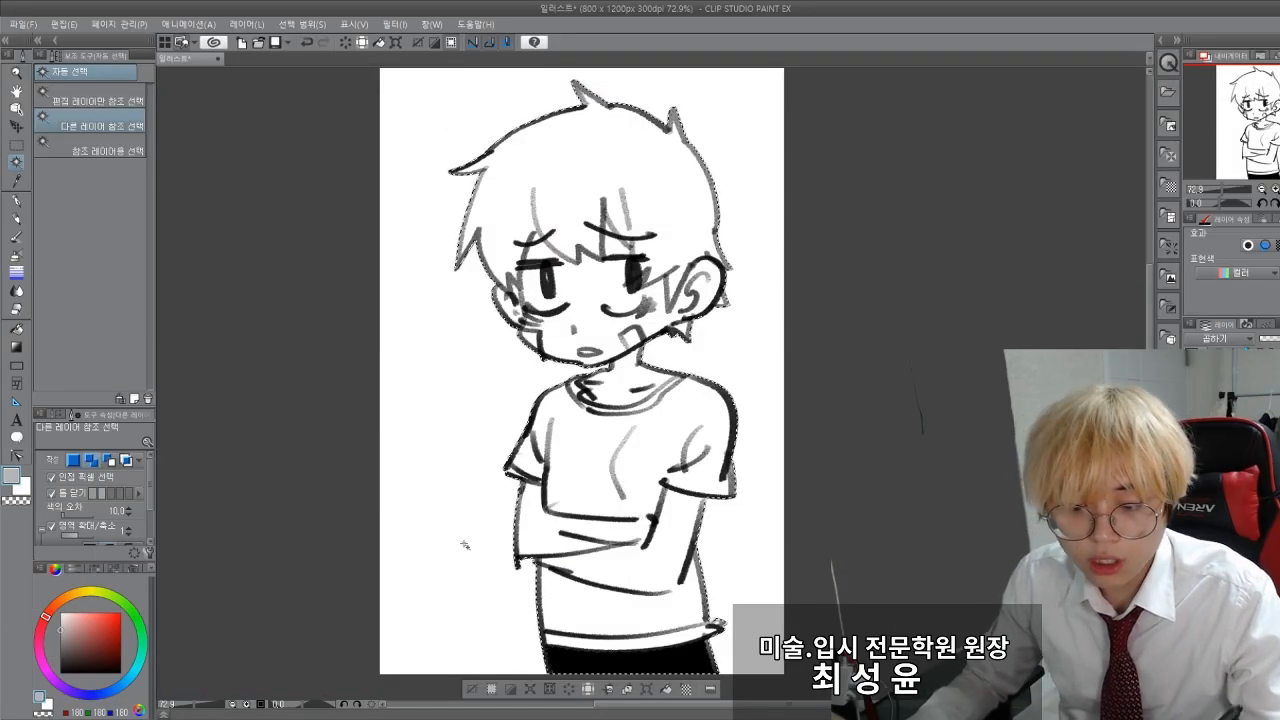
# Step: Fill the selected figure with light grey, refill it with a darker grey (RGB 136), and clear the selection
pyautogui.click(61, 622)
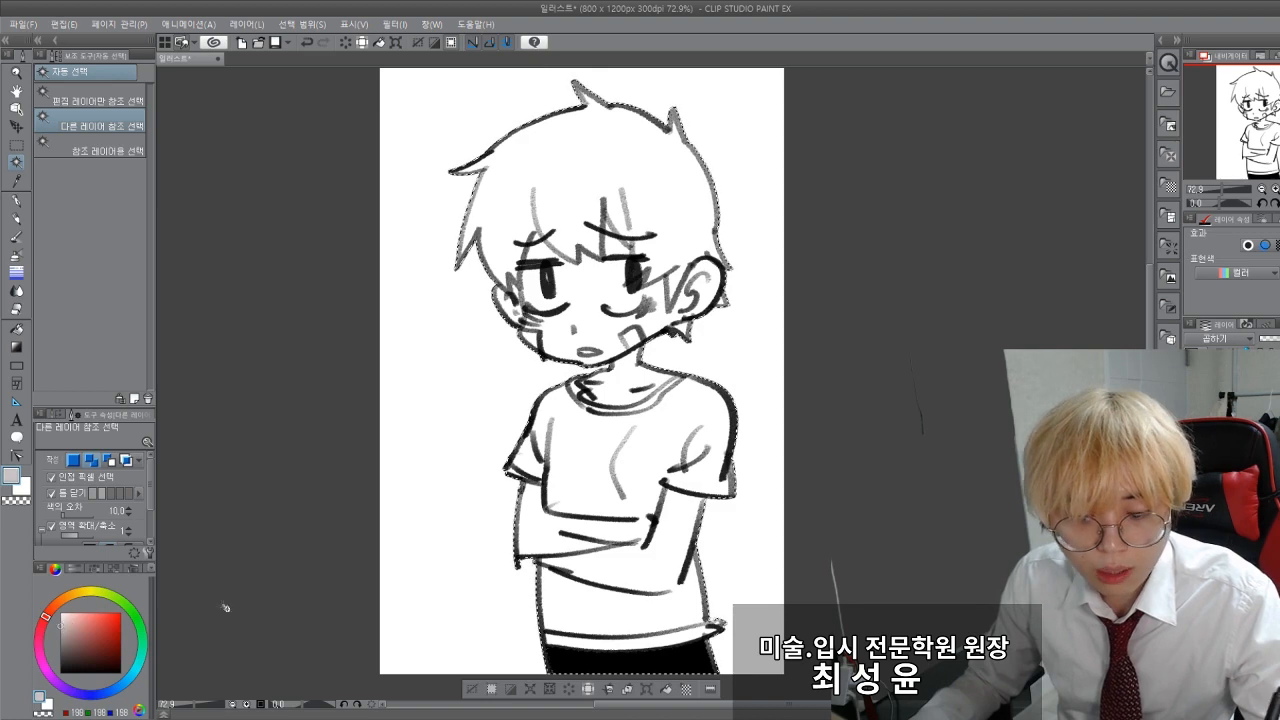
pyautogui.click(667, 690)
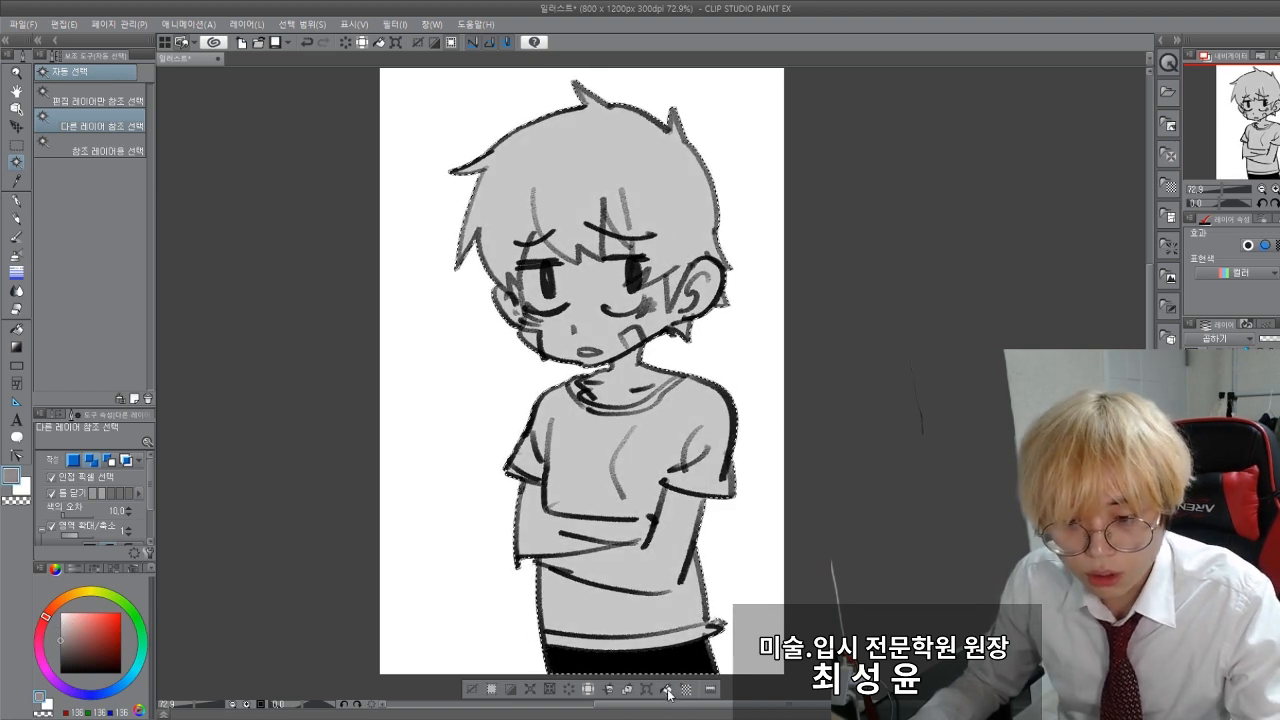
pyautogui.click(665, 689)
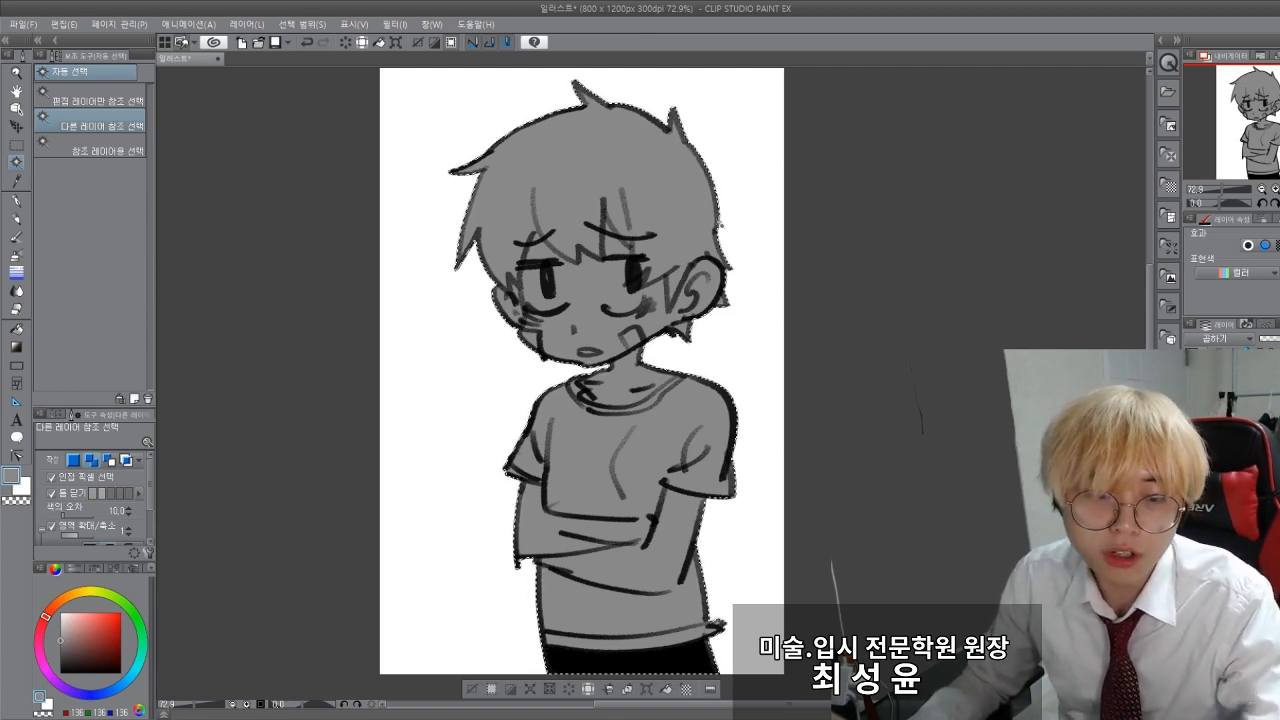
pyautogui.click(17, 145)
pyautogui.click(350, 363)
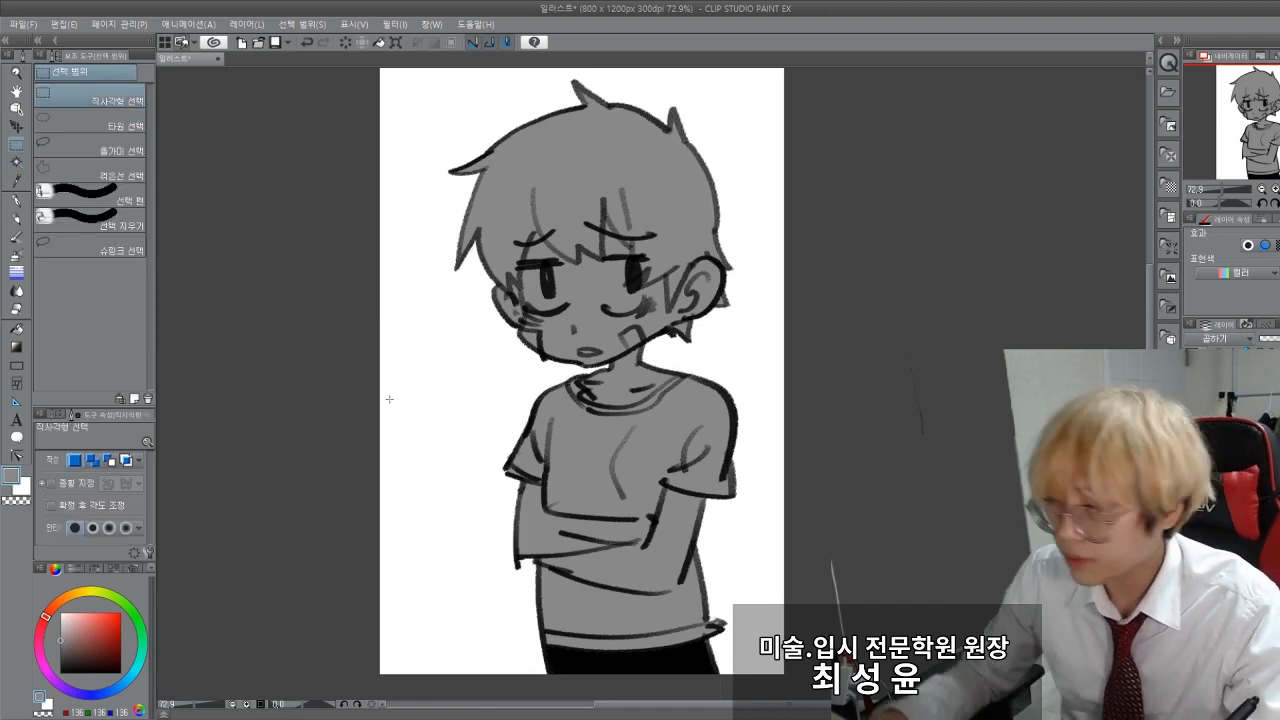
# Step: Create a new 800 x 1200 px illustration at 300 dpi and set the drawing colour to black
pyautogui.moveTo(321, 360); pyautogui.dragTo(333, 358)
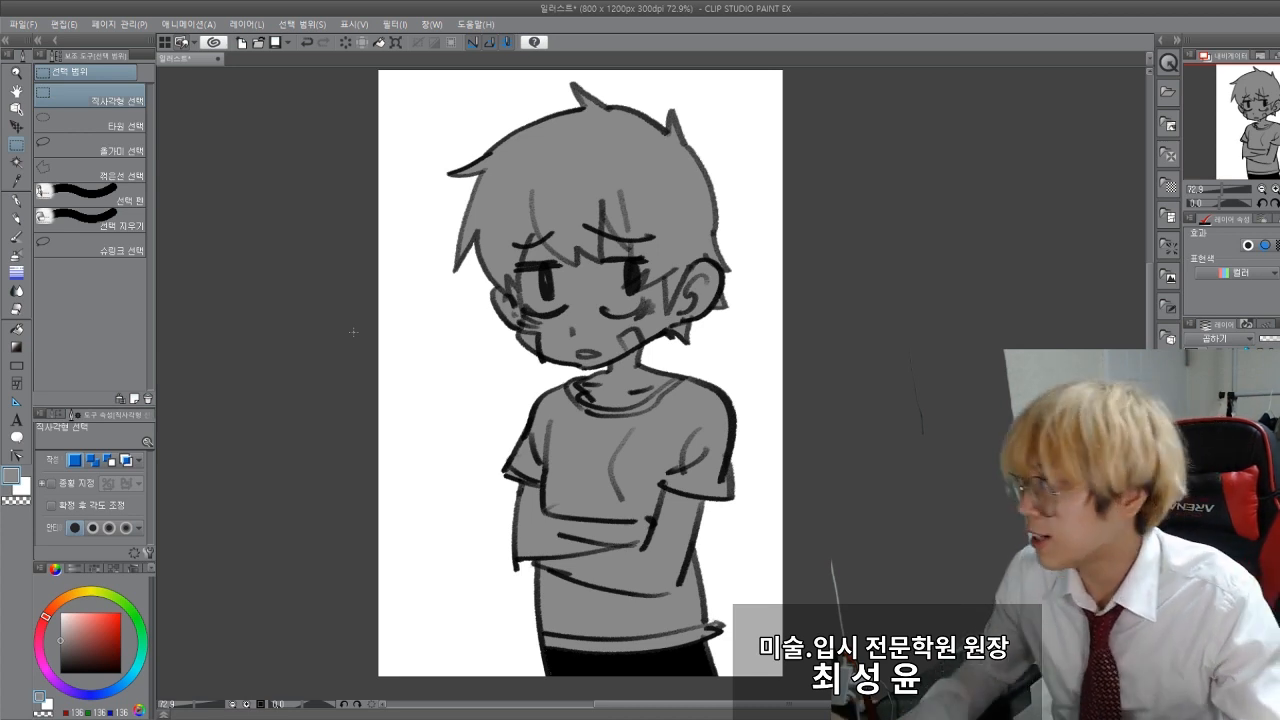
pyautogui.moveTo(230, 408); pyautogui.dragTo(232, 432)
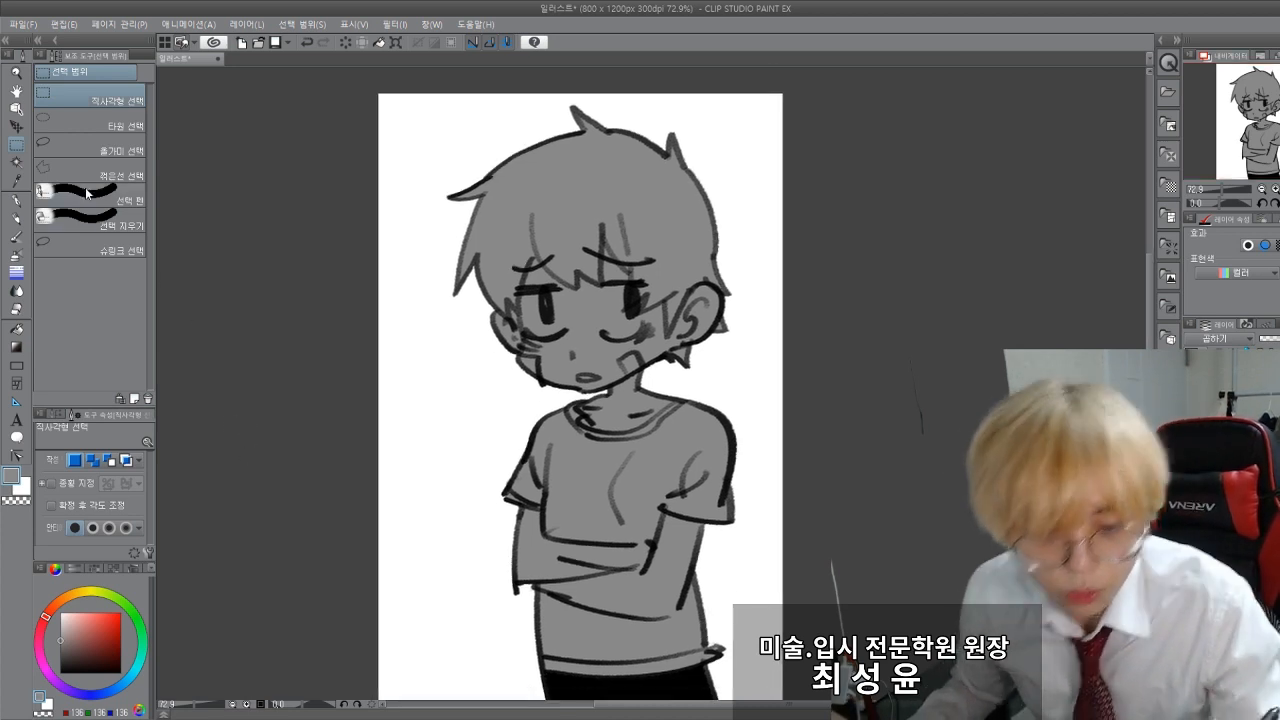
pyautogui.click(46, 41)
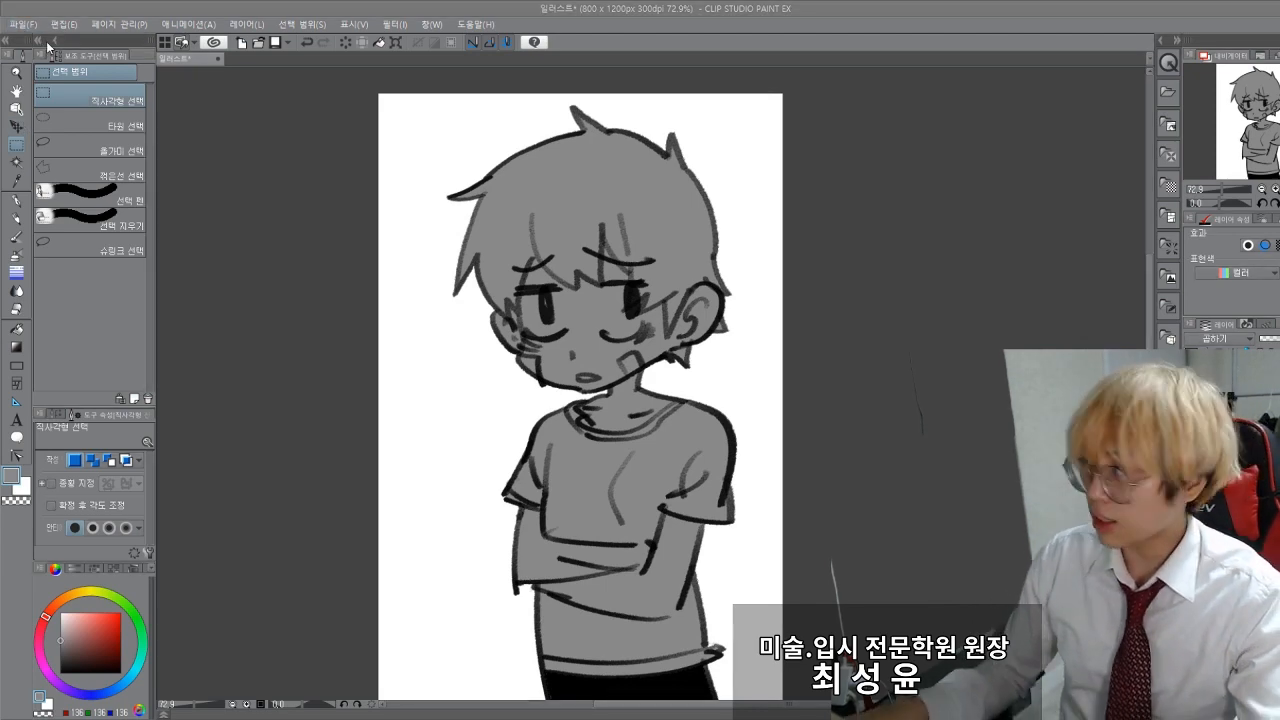
pyautogui.press('Return')
pyautogui.scroll(1, 616, 660)
pyautogui.moveTo(68, 664); pyautogui.dragTo(16, 715)
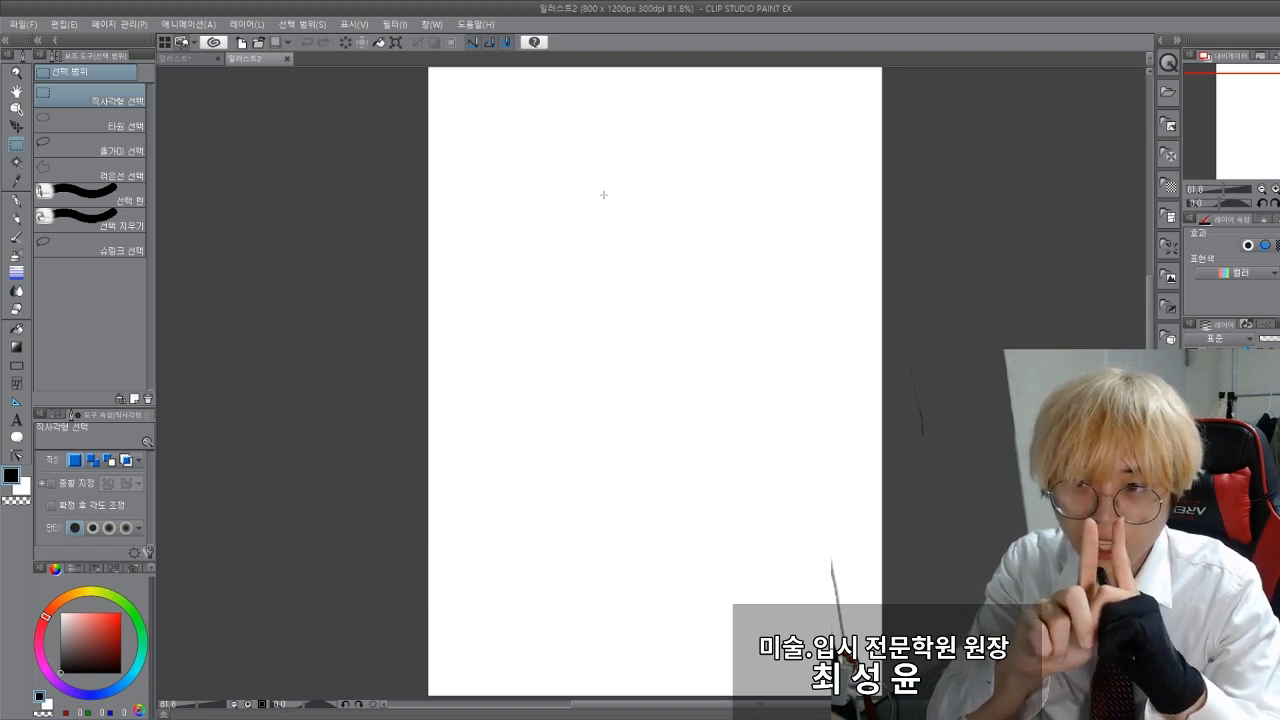
# Step: Draw two parallel slanted strokes near the top of the blank canvas with the Real G-Pen at size 12
pyautogui.scroll(2, 586, 297)
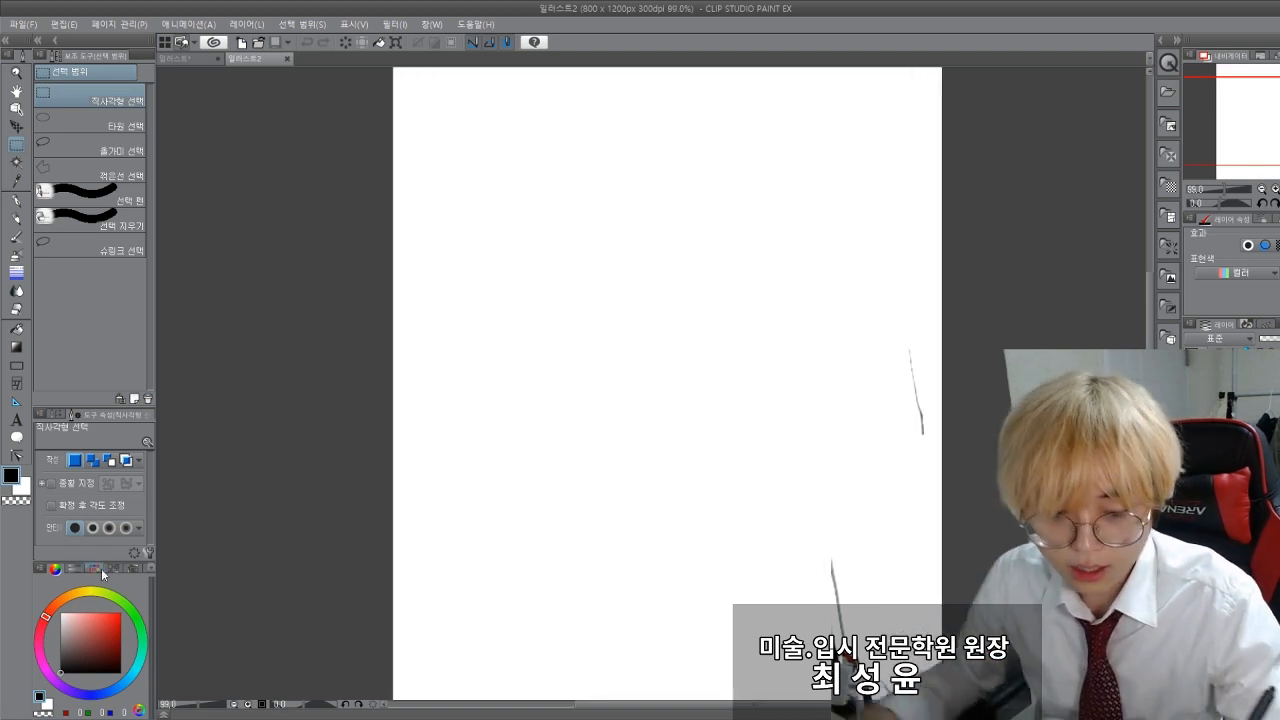
pyautogui.press('p')
pyautogui.click(84, 149)
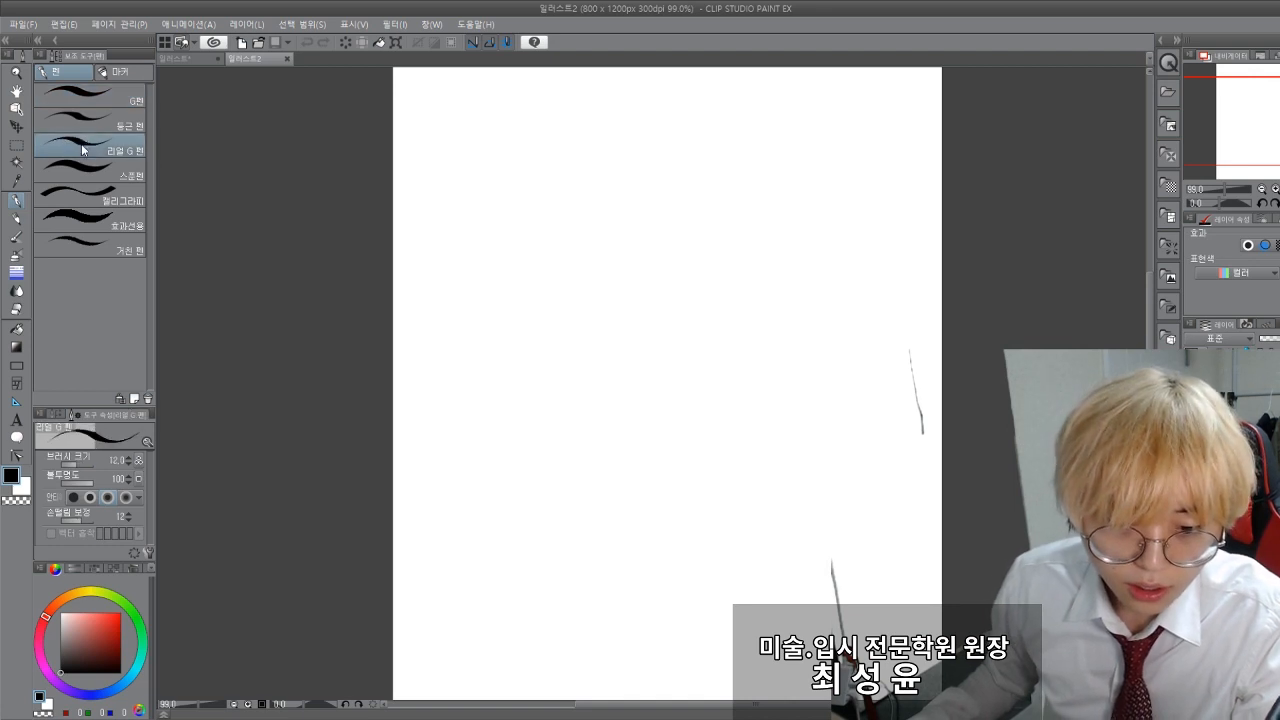
pyautogui.moveTo(489, 159); pyautogui.dragTo(706, 225)
pyautogui.moveTo(477, 173); pyautogui.dragTo(717, 239)
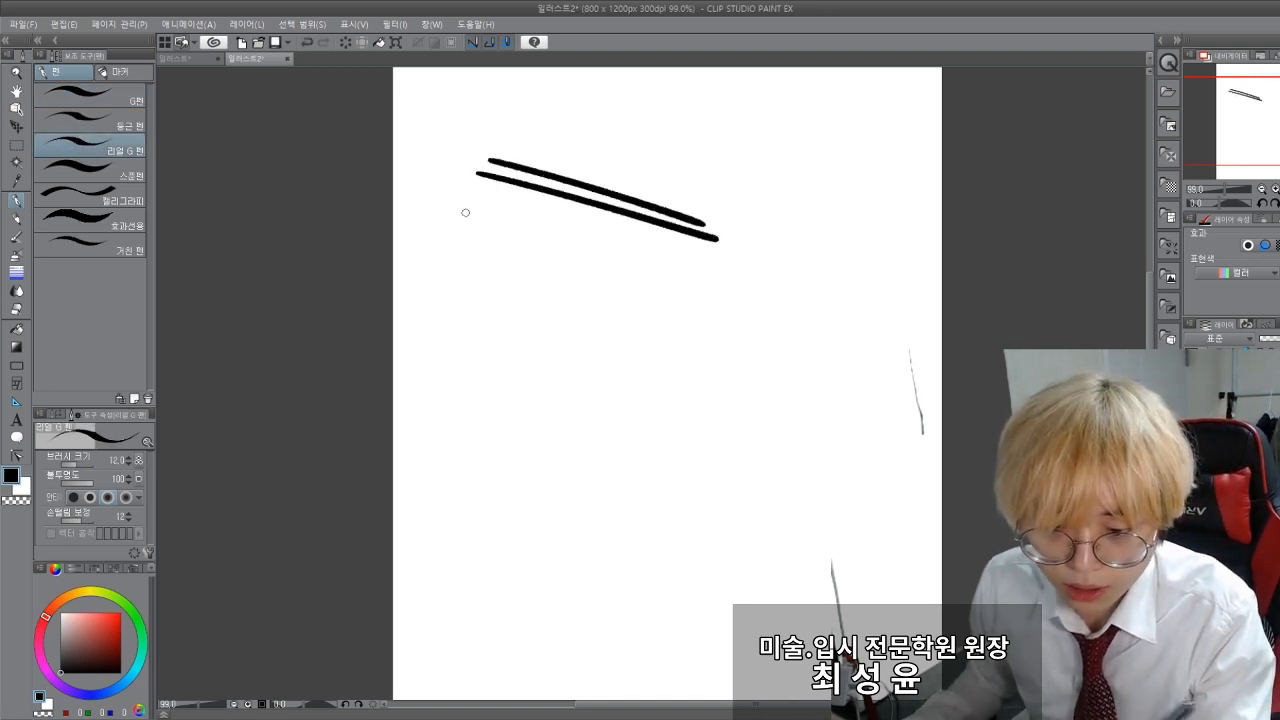
# Step: Add two pairs of long parallel vertical strokes hanging from the slanted bar, undoing stray attempts
pyautogui.moveTo(522, 186); pyautogui.dragTo(510, 433)
pyautogui.hotkey('ctrl', 'z')
pyautogui.moveTo(534, 188)
pyautogui.mouseDown()
pyautogui.moveTo(530, 455)
pyautogui.moveTo(519, 395)
pyautogui.moveTo(513, 446)
pyautogui.moveTo(522, 440)
pyautogui.mouseUp()
pyautogui.hotkey('ctrl', 'z')
pyautogui.hotkey('ctrl', 'z')
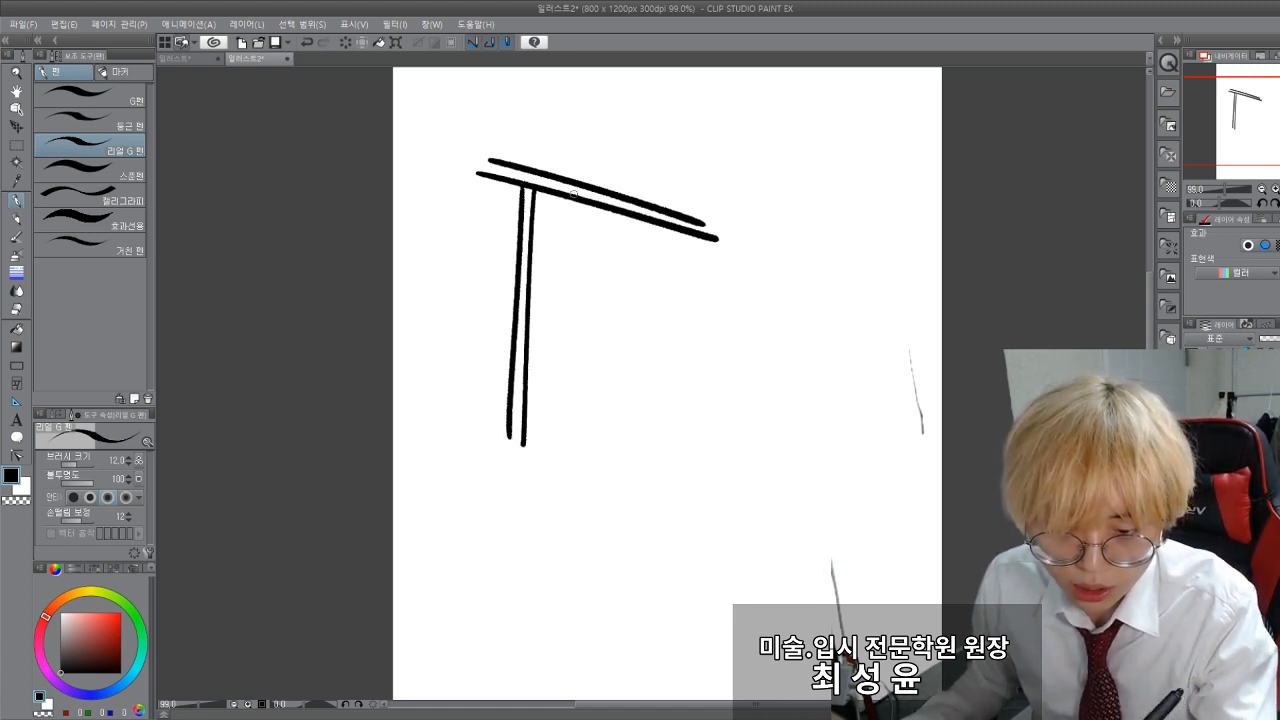
pyautogui.moveTo(576, 200)
pyautogui.mouseDown()
pyautogui.moveTo(561, 499)
pyautogui.moveTo(570, 456)
pyautogui.mouseUp()
pyautogui.hotkey('ctrl', 'z')
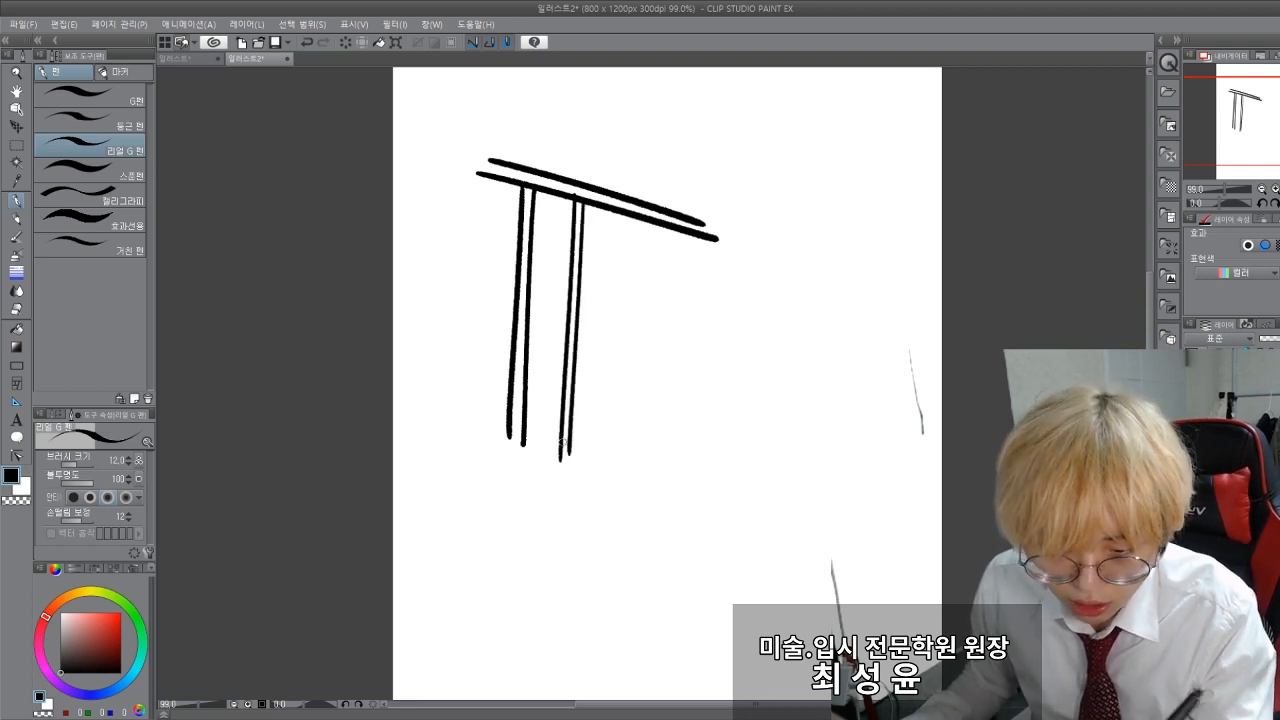
# Step: Draw two double-lined S-curves and a double diagonal stroke beside the vertical bars, and undo the extra stroke below them
pyautogui.moveTo(662, 334)
pyautogui.mouseDown()
pyautogui.moveTo(770, 418)
pyautogui.moveTo(642, 428)
pyautogui.mouseUp()
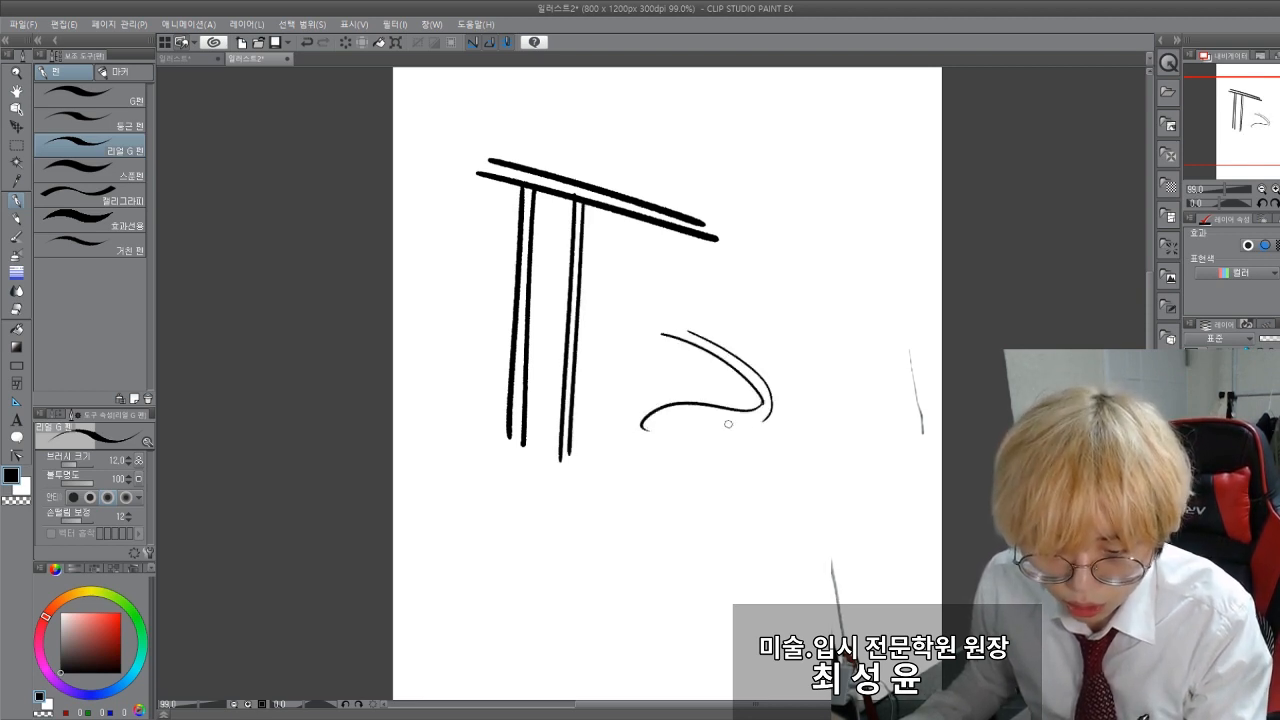
pyautogui.moveTo(760, 420)
pyautogui.mouseDown()
pyautogui.moveTo(658, 437)
pyautogui.moveTo(732, 462)
pyautogui.mouseUp()
pyautogui.moveTo(722, 288); pyautogui.dragTo(818, 458)
pyautogui.moveTo(846, 234)
pyautogui.mouseDown()
pyautogui.moveTo(885, 315)
pyautogui.moveTo(773, 340)
pyautogui.mouseUp()
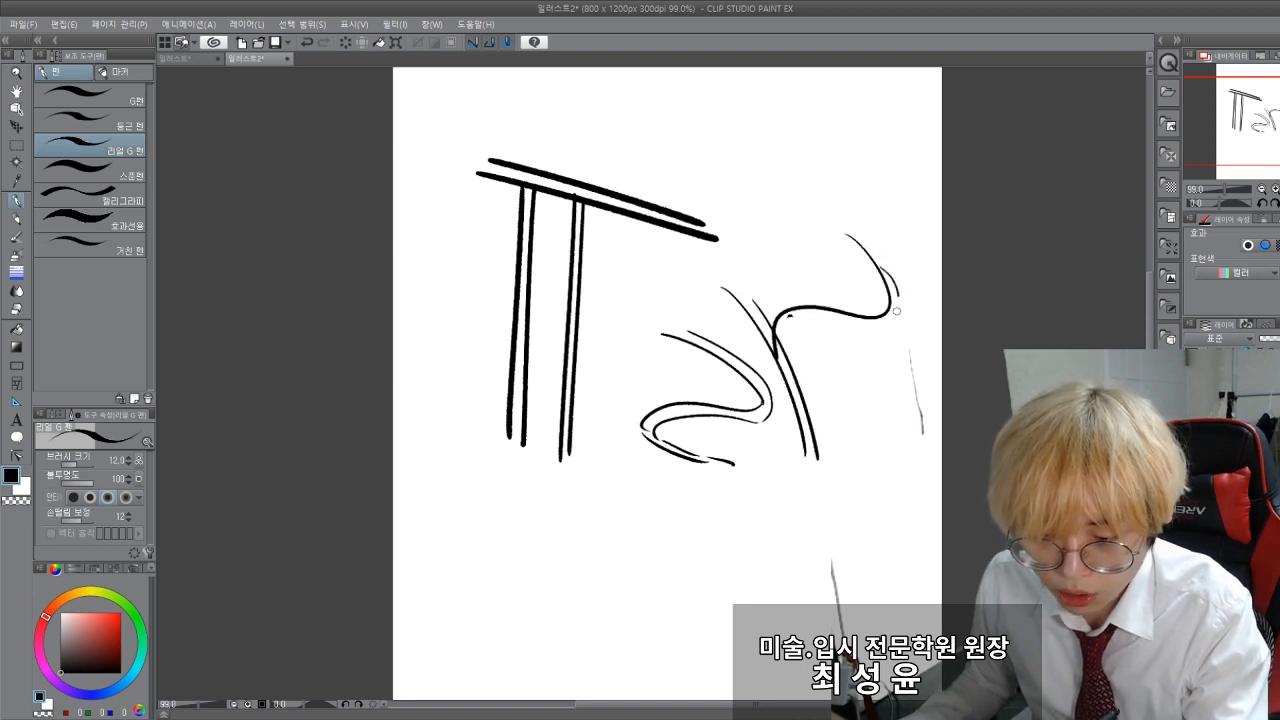
pyautogui.moveTo(897, 311); pyautogui.dragTo(776, 350)
pyautogui.moveTo(450, 524)
pyautogui.mouseDown()
pyautogui.moveTo(411, 448)
pyautogui.moveTo(431, 463)
pyautogui.moveTo(457, 398)
pyautogui.moveTo(553, 435)
pyautogui.mouseUp()
pyautogui.hotkey('ctrl', 'z')
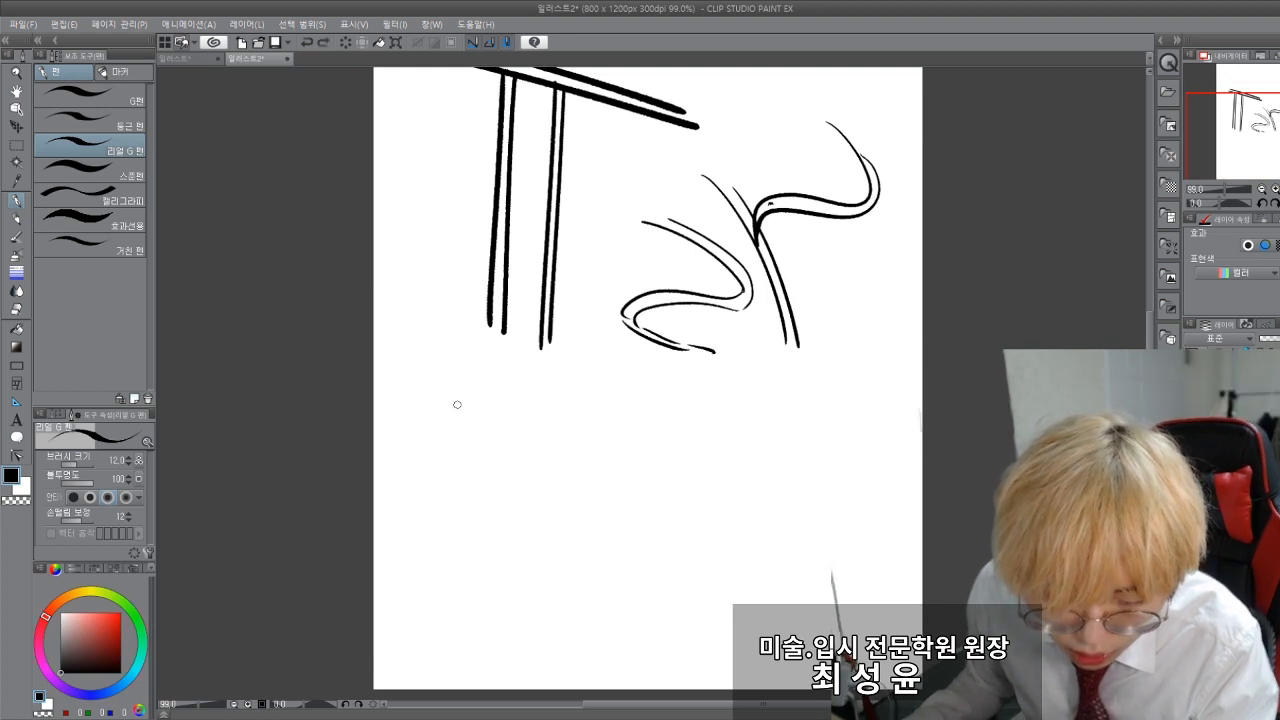
# Step: Draw a double-lined curve that hooks back at its lower end, in the empty area below the vertical bars
pyautogui.moveTo(458, 405); pyautogui.dragTo(597, 464)
pyautogui.moveTo(640, 531); pyautogui.dragTo(562, 553)
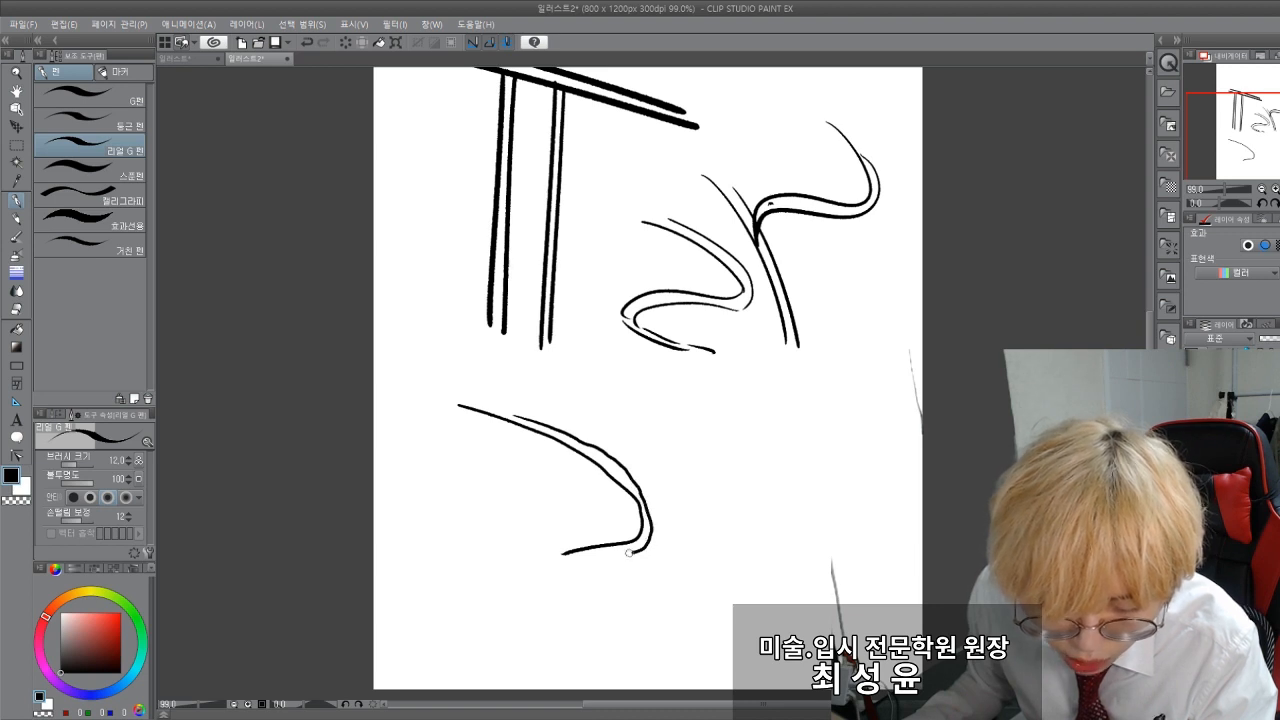
pyautogui.moveTo(628, 552); pyautogui.dragTo(590, 557)
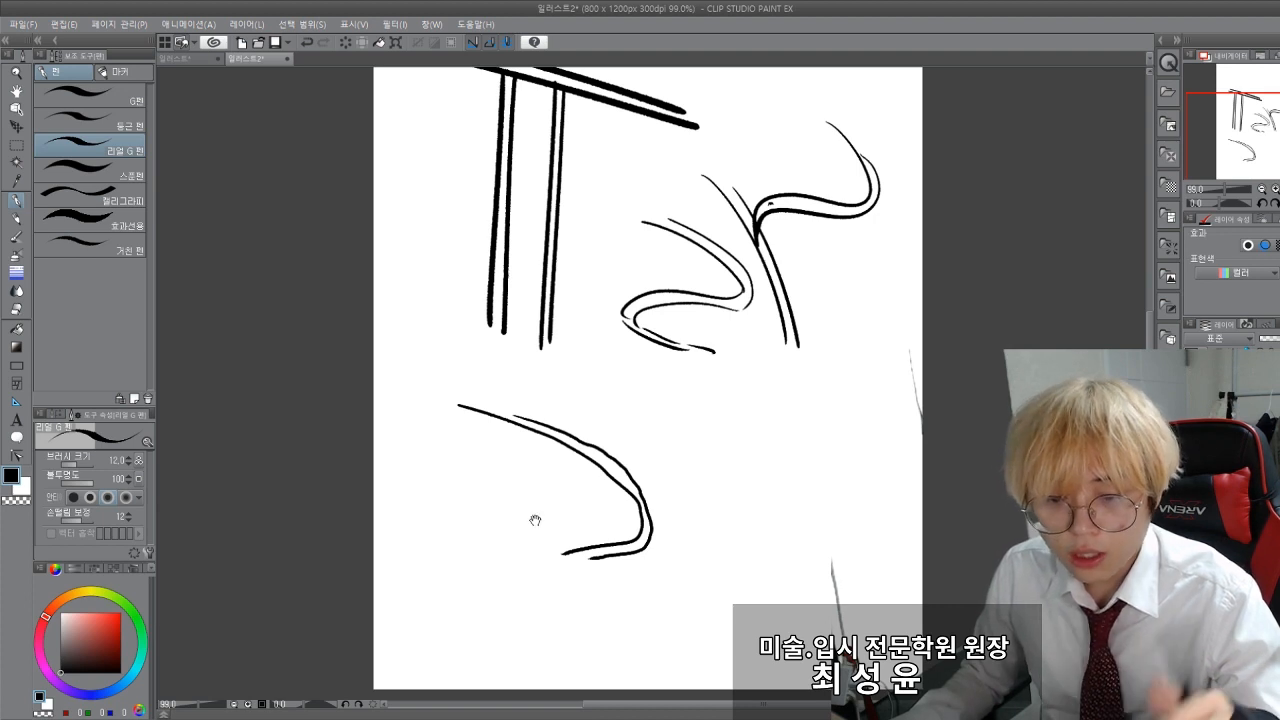
# Step: Draw two more pairs of parallel vertical strokes left of the existing bars, undoing and redrawing the wobbly ones
pyautogui.moveTo(284, 345)
pyautogui.mouseDown()
pyautogui.moveTo(280, 417)
pyautogui.moveTo(271, 347)
pyautogui.mouseUp()
pyautogui.moveTo(384, 210); pyautogui.dragTo(397, 265)
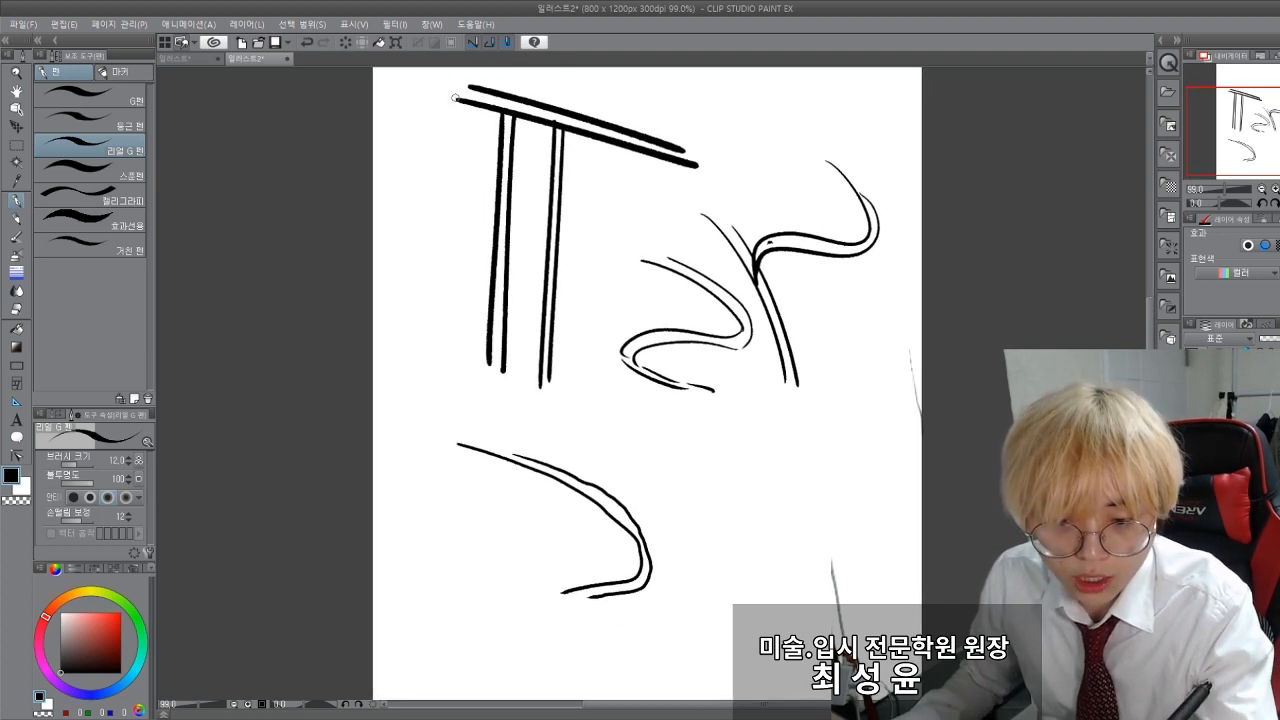
pyautogui.moveTo(454, 97); pyautogui.dragTo(434, 370)
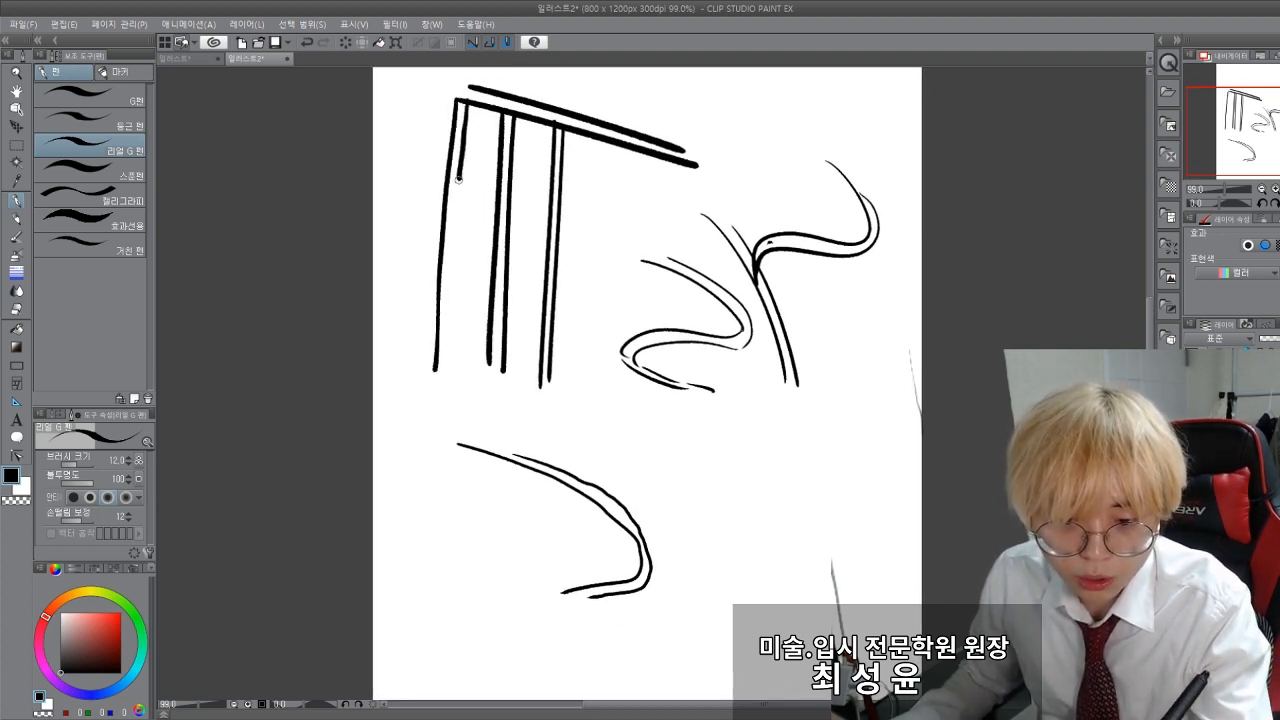
pyautogui.hotkey('ctrl', 'z')
pyautogui.moveTo(468, 100); pyautogui.dragTo(448, 357)
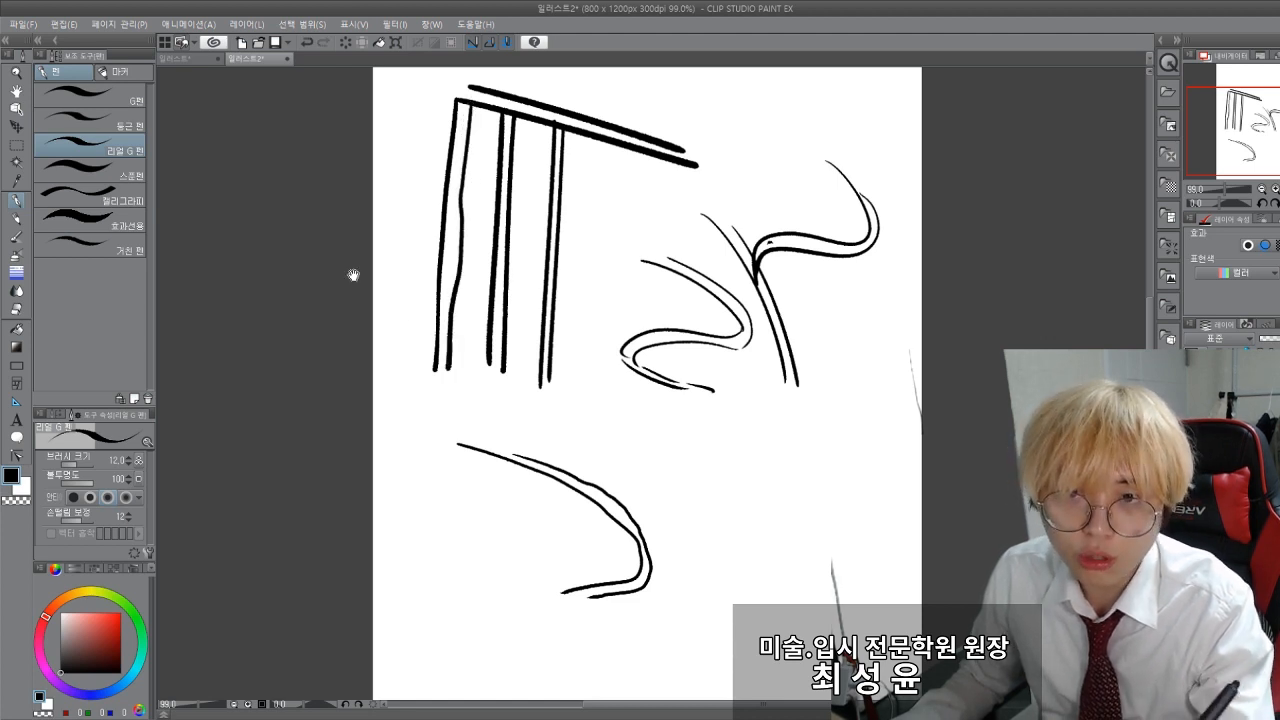
pyautogui.moveTo(432, 218); pyautogui.dragTo(434, 260)
pyautogui.hotkey('ctrl', 'z')
pyautogui.moveTo(462, 146); pyautogui.dragTo(455, 410)
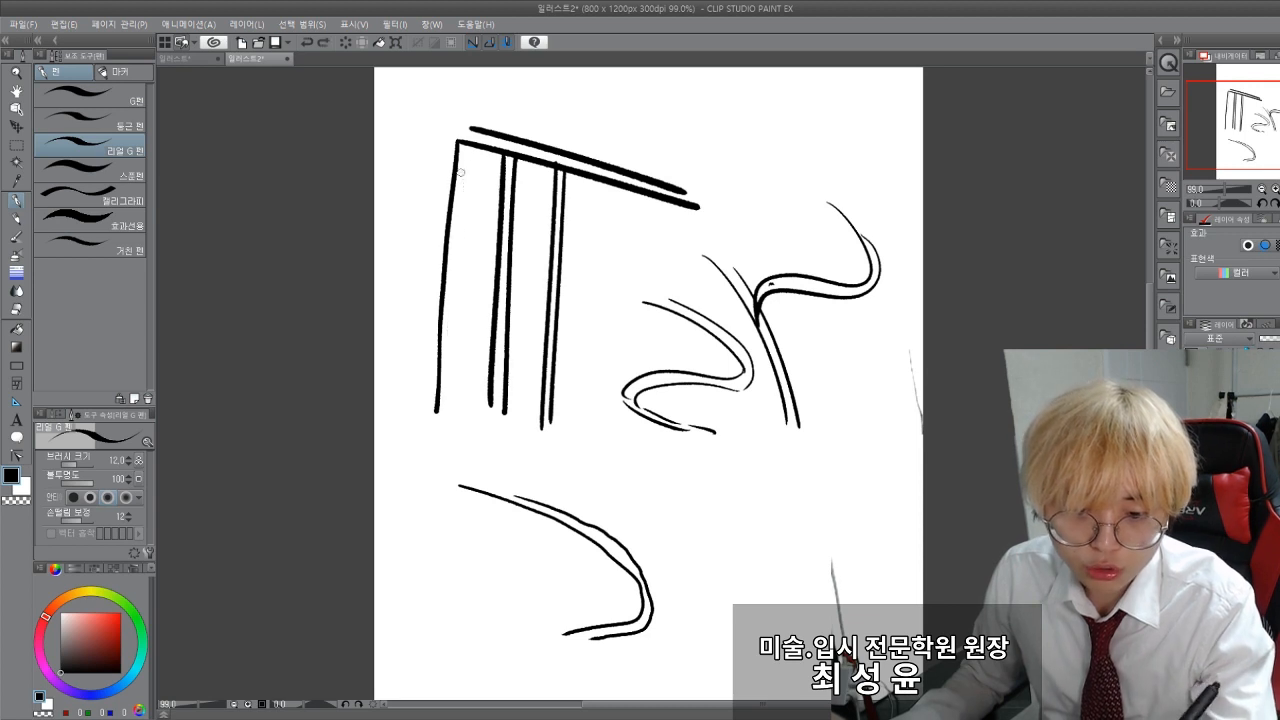
pyautogui.moveTo(423, 133)
pyautogui.mouseDown()
pyautogui.moveTo(401, 402)
pyautogui.moveTo(426, 181)
pyautogui.moveTo(416, 417)
pyautogui.mouseUp()
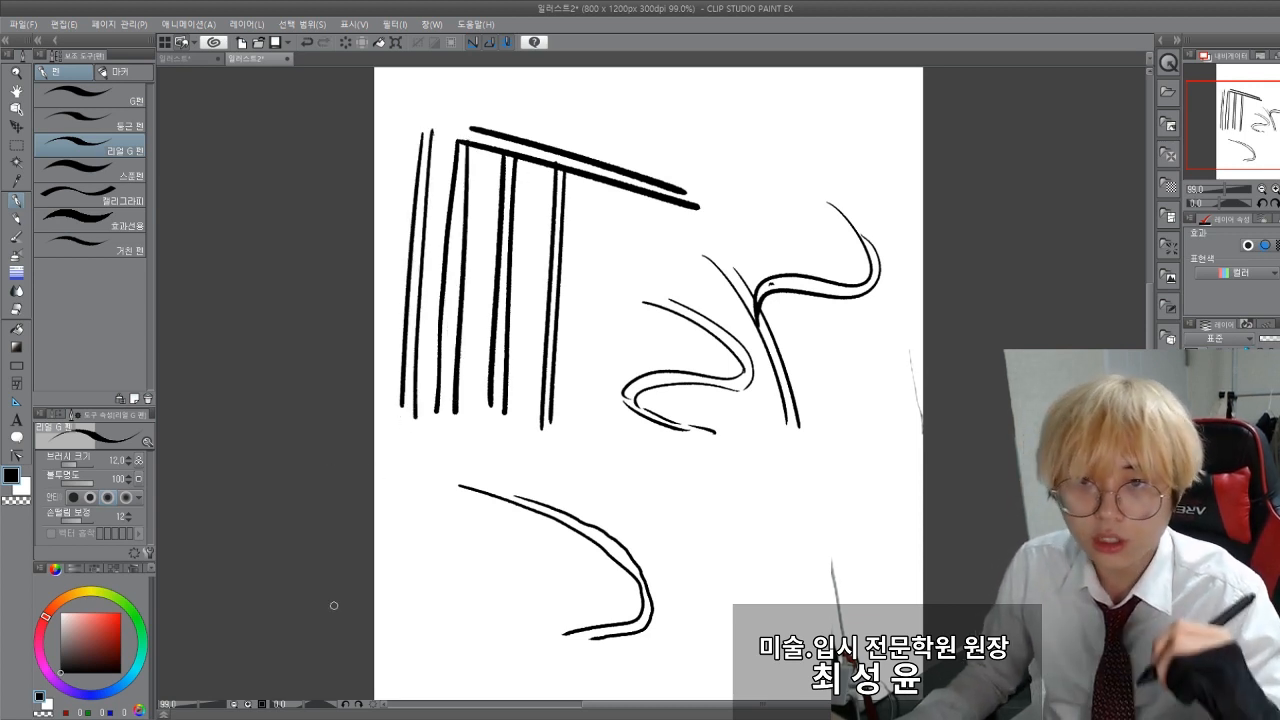
# Step: Undo all practice strokes until the canvas is blank
pyautogui.hotkey('ctrl', 'z')
pyautogui.hotkey('ctrl', 'z')
pyautogui.hotkey('ctrl', 'z')
pyautogui.hotkey('ctrl', 'z')
pyautogui.hotkey('ctrl', 'z')
pyautogui.hotkey('ctrl', 'z')
pyautogui.hotkey('ctrl', 'z')
pyautogui.hotkey('ctrl', 'z')
pyautogui.hotkey('ctrl', 'z')
pyautogui.hotkey('ctrl', 'z')
pyautogui.hotkey('ctrl', 'z')
pyautogui.hotkey('ctrl', 'z')
pyautogui.hotkey('ctrl', 'z')
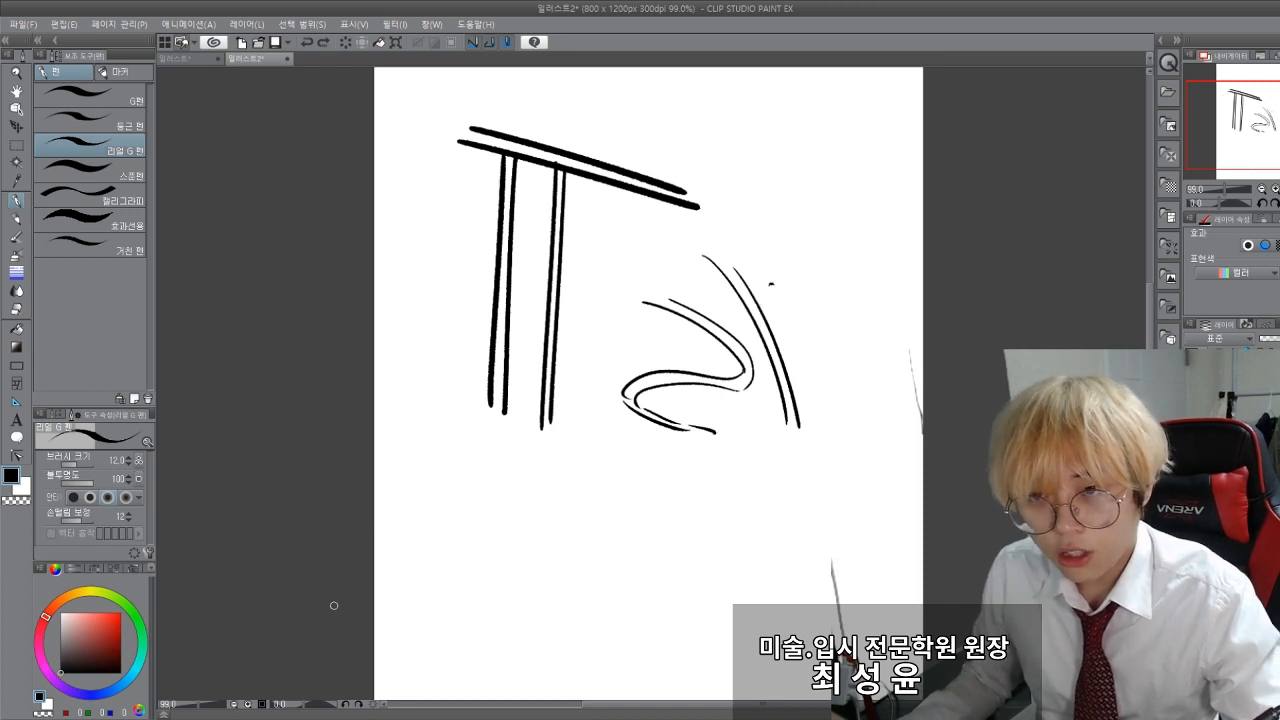
pyautogui.hotkey('ctrl', 'z')
pyautogui.hotkey('ctrl', 'z')
pyautogui.hotkey('ctrl', 'z')
pyautogui.hotkey('ctrl', 'z')
pyautogui.hotkey('ctrl', 'z')
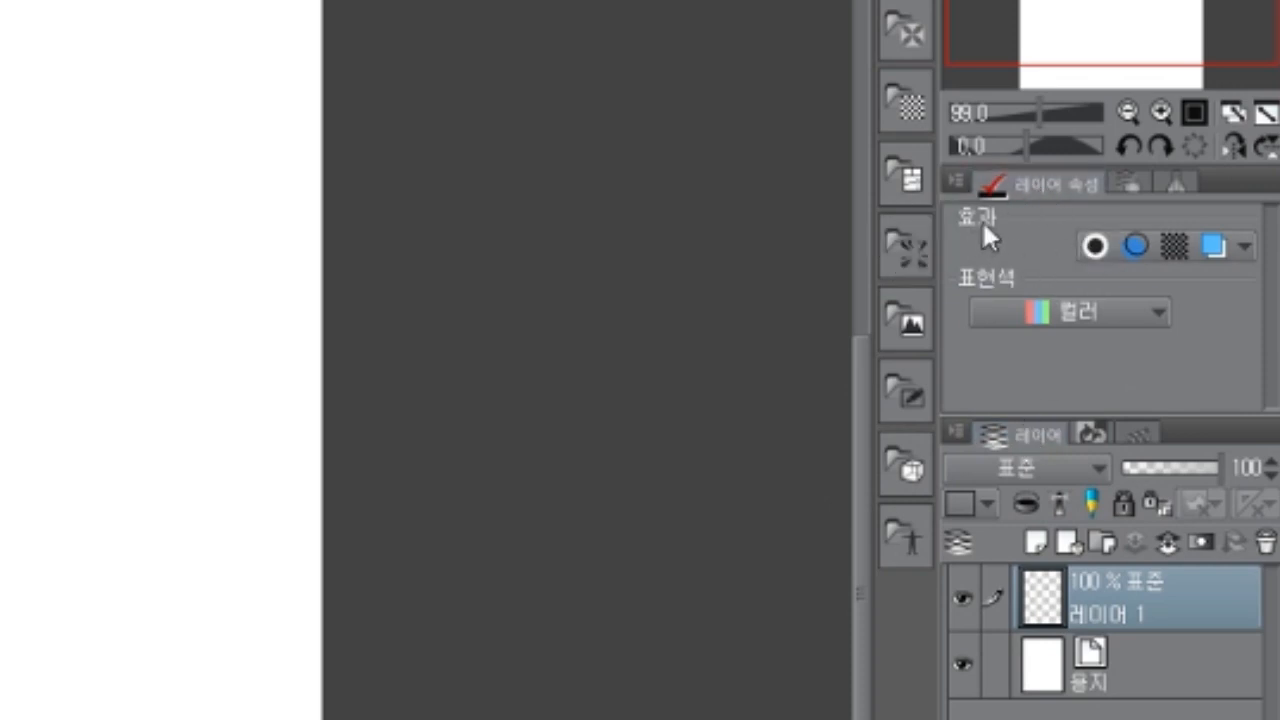
# Step: Enable the border effect on Layer 1, and undo a trial black fill of the layer
pyautogui.click(1095, 245)
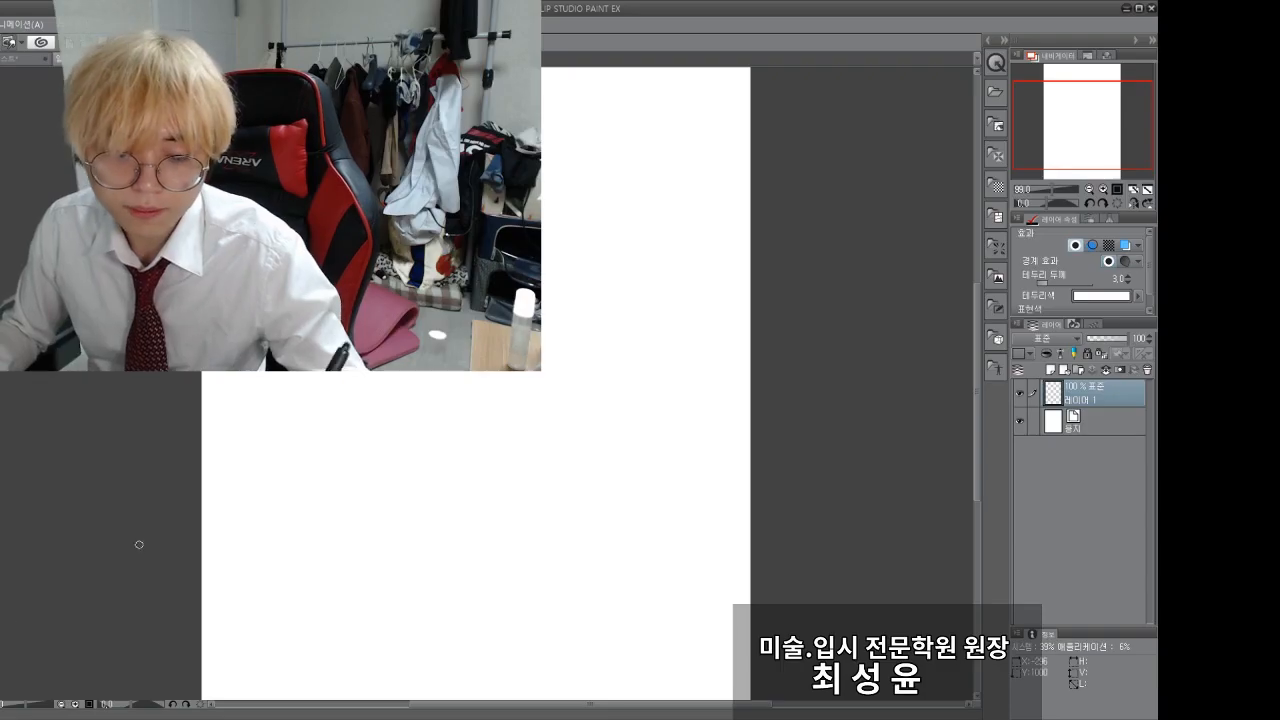
pyautogui.click(350, 493)
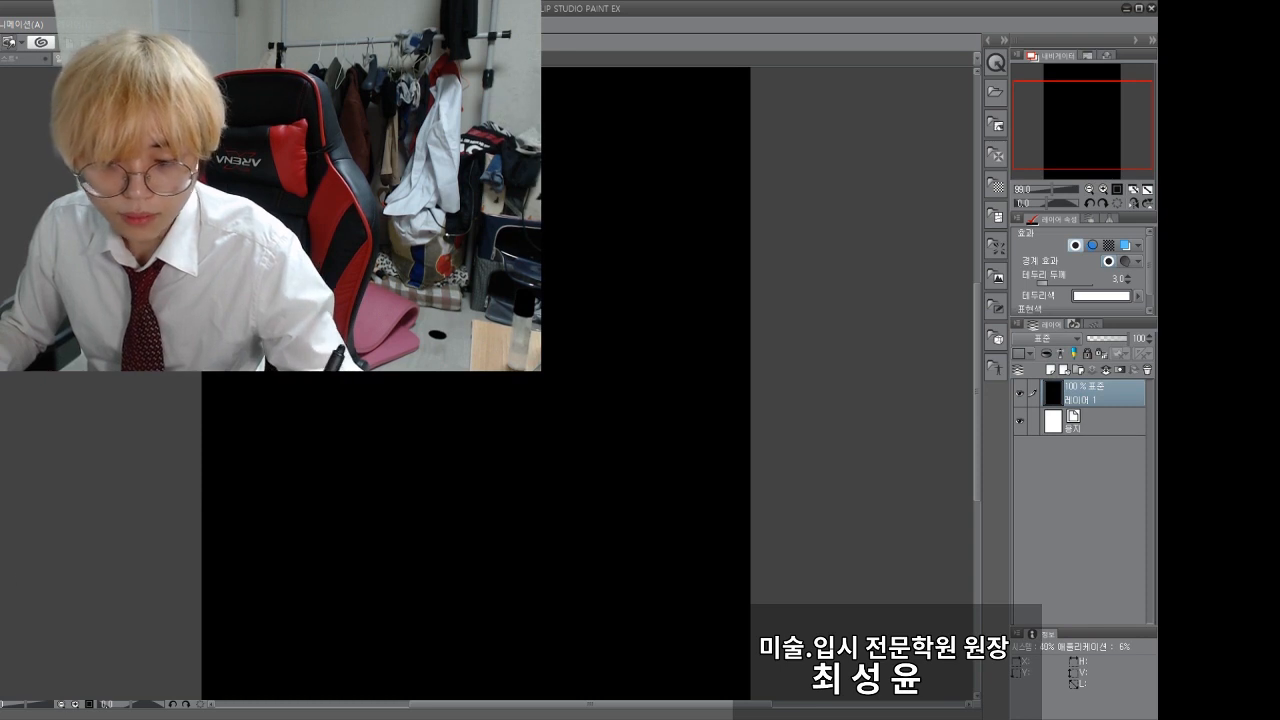
pyautogui.hotkey('ctrl', 'z')
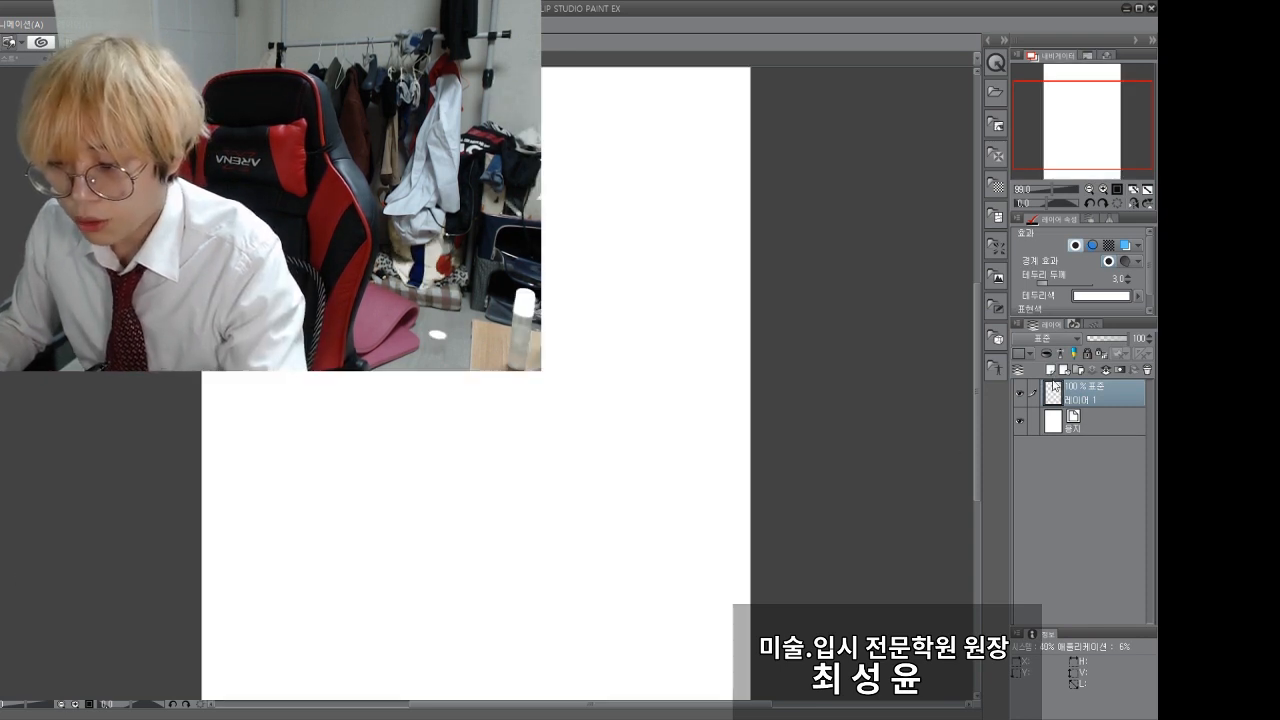
# Step: Add a new layer beneath Layer 1, fill it with black, and make Layer 1 active again
pyautogui.click(1085, 421)
pyautogui.click(1050, 370)
pyautogui.click(525, 409)
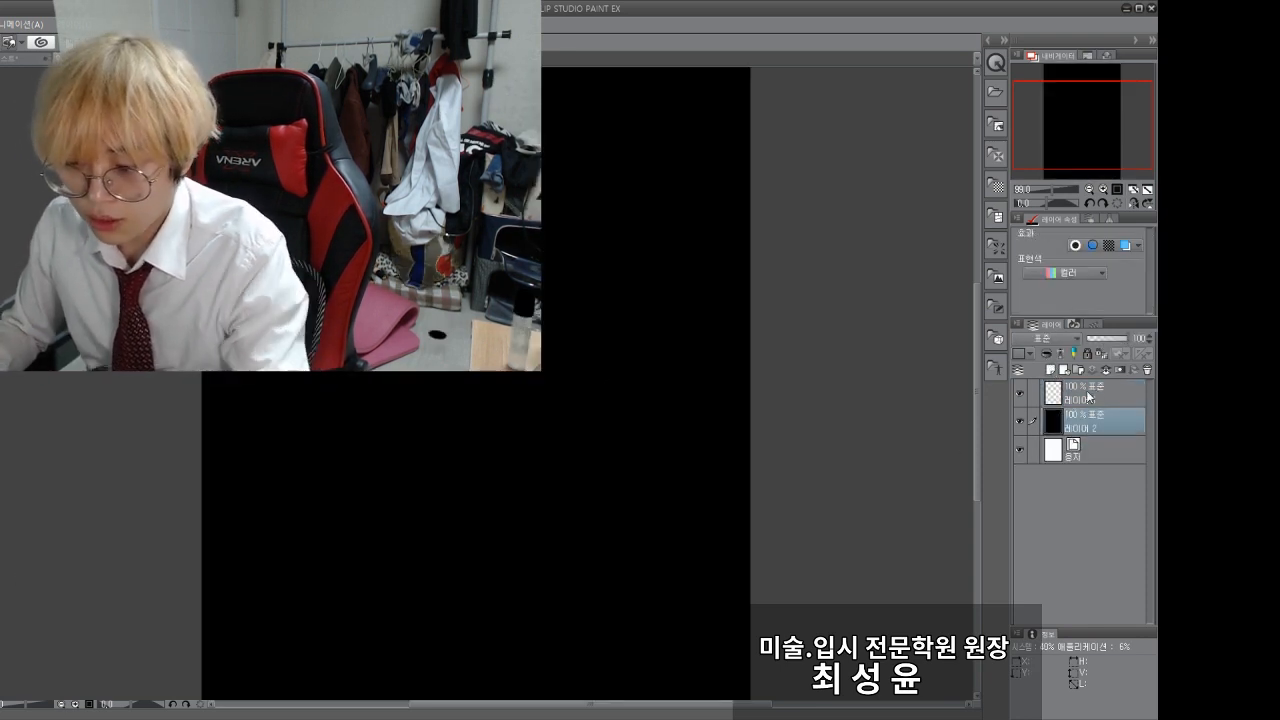
pyautogui.hotkey('alt', ']')
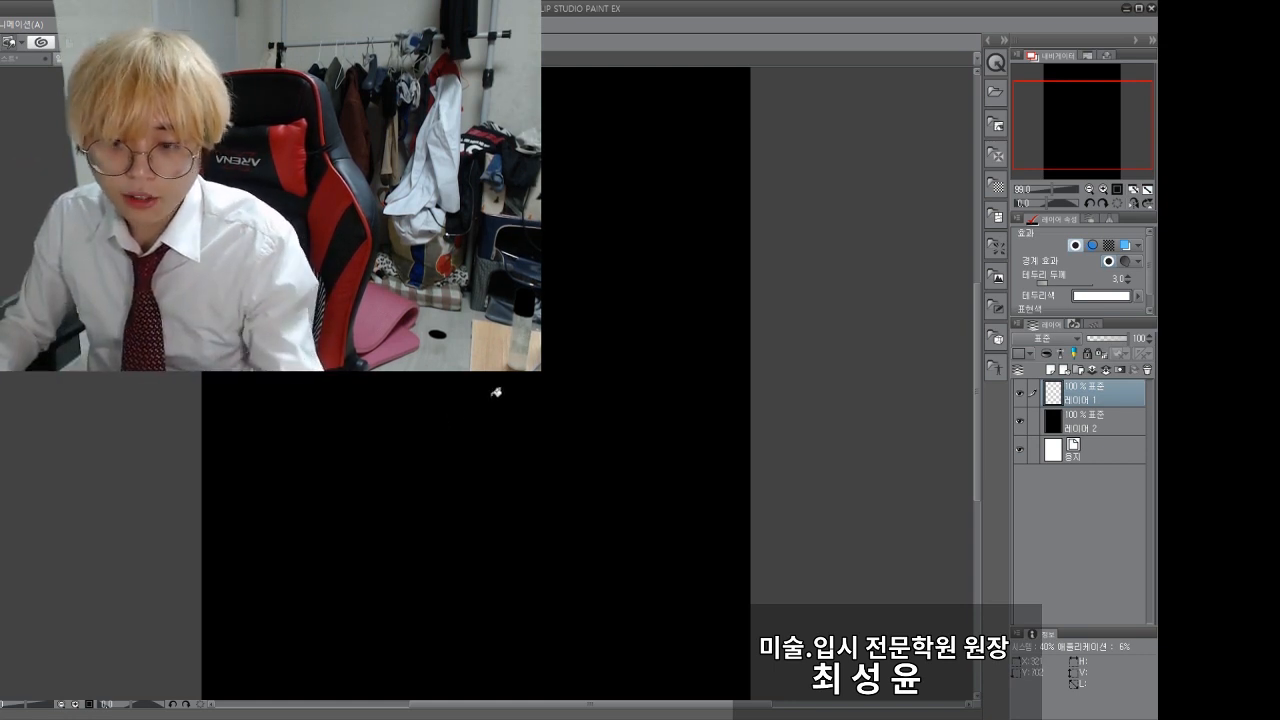
# Step: Draw a looping red test stroke on Layer 1, and undo it together with the black background fill
pyautogui.moveTo(638, 322)
pyautogui.mouseDown()
pyautogui.moveTo(564, 526)
pyautogui.moveTo(544, 538)
pyautogui.moveTo(469, 519)
pyautogui.moveTo(478, 480)
pyautogui.moveTo(557, 478)
pyautogui.moveTo(615, 538)
pyautogui.moveTo(535, 585)
pyautogui.moveTo(414, 556)
pyautogui.moveTo(386, 505)
pyautogui.moveTo(455, 491)
pyautogui.moveTo(518, 548)
pyautogui.moveTo(451, 569)
pyautogui.moveTo(380, 486)
pyautogui.moveTo(429, 445)
pyautogui.moveTo(480, 507)
pyautogui.moveTo(402, 512)
pyautogui.moveTo(432, 415)
pyautogui.mouseUp()
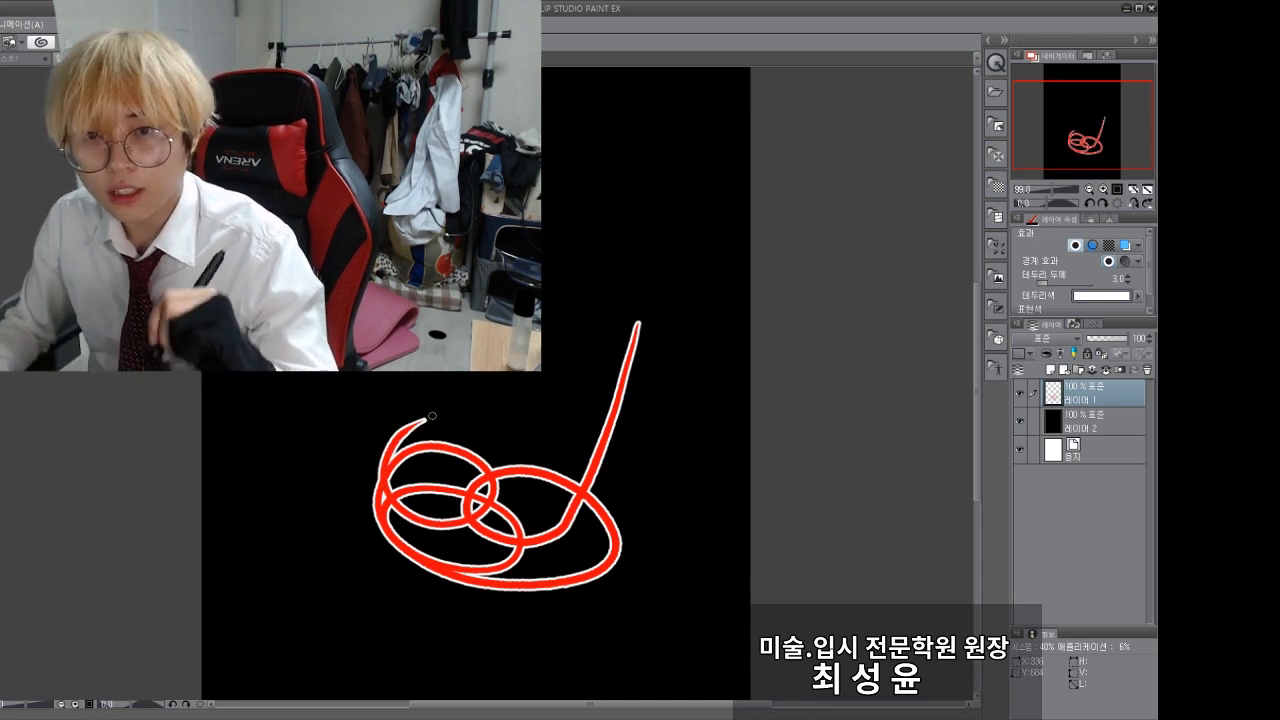
pyautogui.hotkey('ctrl', 'z')
pyautogui.hotkey('ctrl', 'z')
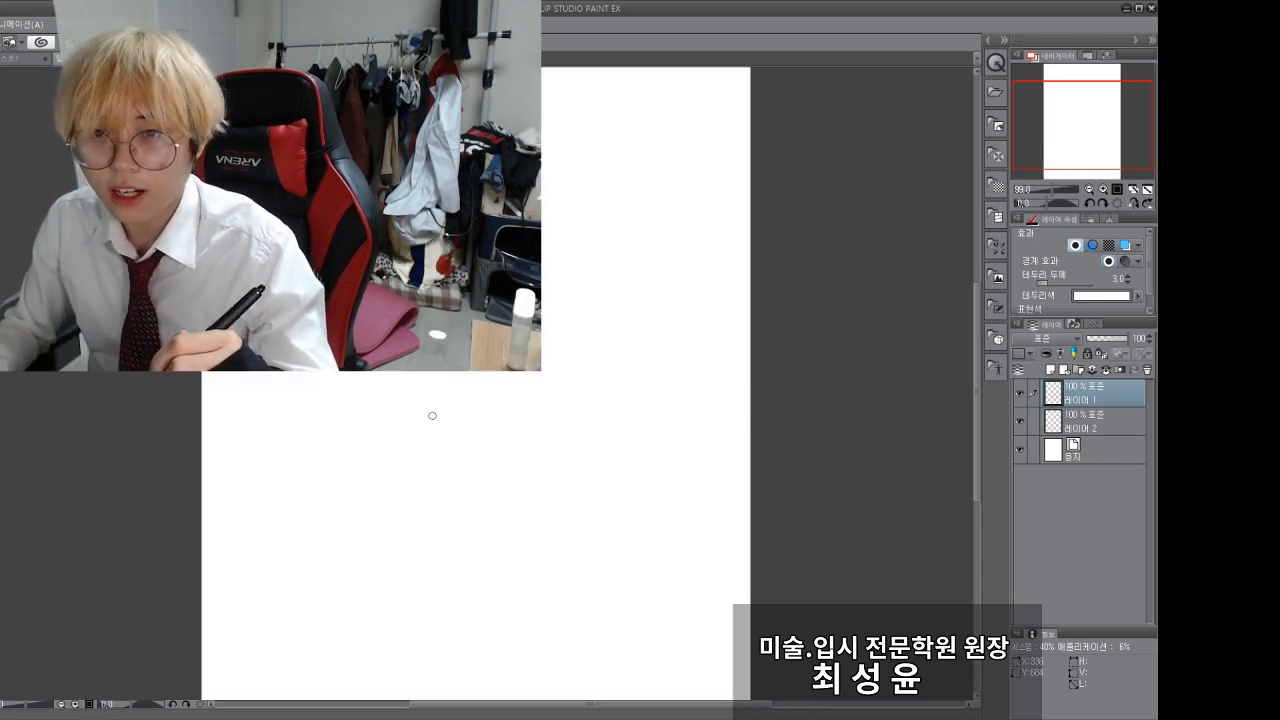
# Step: Change the border effect colour of Layer 1 to black, and undo the test strokes drawn with it
pyautogui.click(1090, 297)
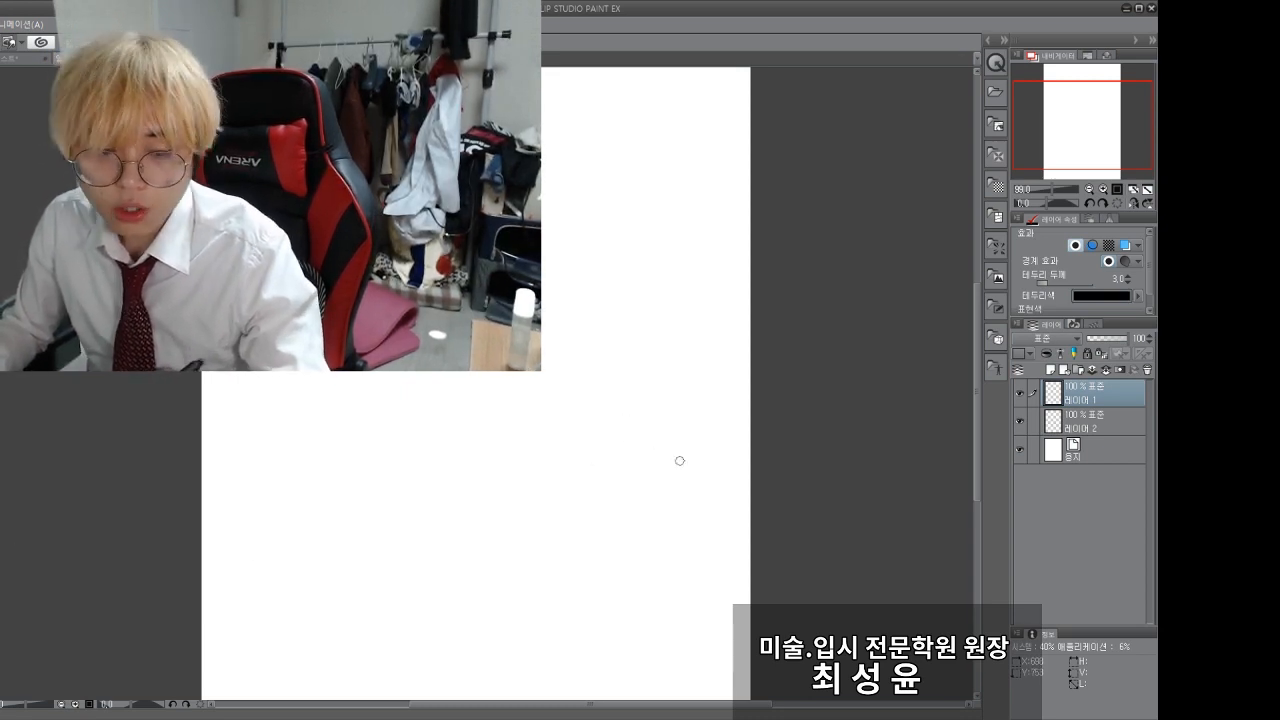
pyautogui.moveTo(617, 250)
pyautogui.mouseDown()
pyautogui.moveTo(634, 352)
pyautogui.moveTo(645, 315)
pyautogui.moveTo(648, 333)
pyautogui.moveTo(605, 370)
pyautogui.moveTo(632, 417)
pyautogui.moveTo(633, 457)
pyautogui.moveTo(578, 444)
pyautogui.moveTo(574, 475)
pyautogui.moveTo(529, 469)
pyautogui.moveTo(405, 504)
pyautogui.mouseUp()
pyautogui.hotkey('ctrl', 'z')
pyautogui.hotkey('ctrl', 'z')
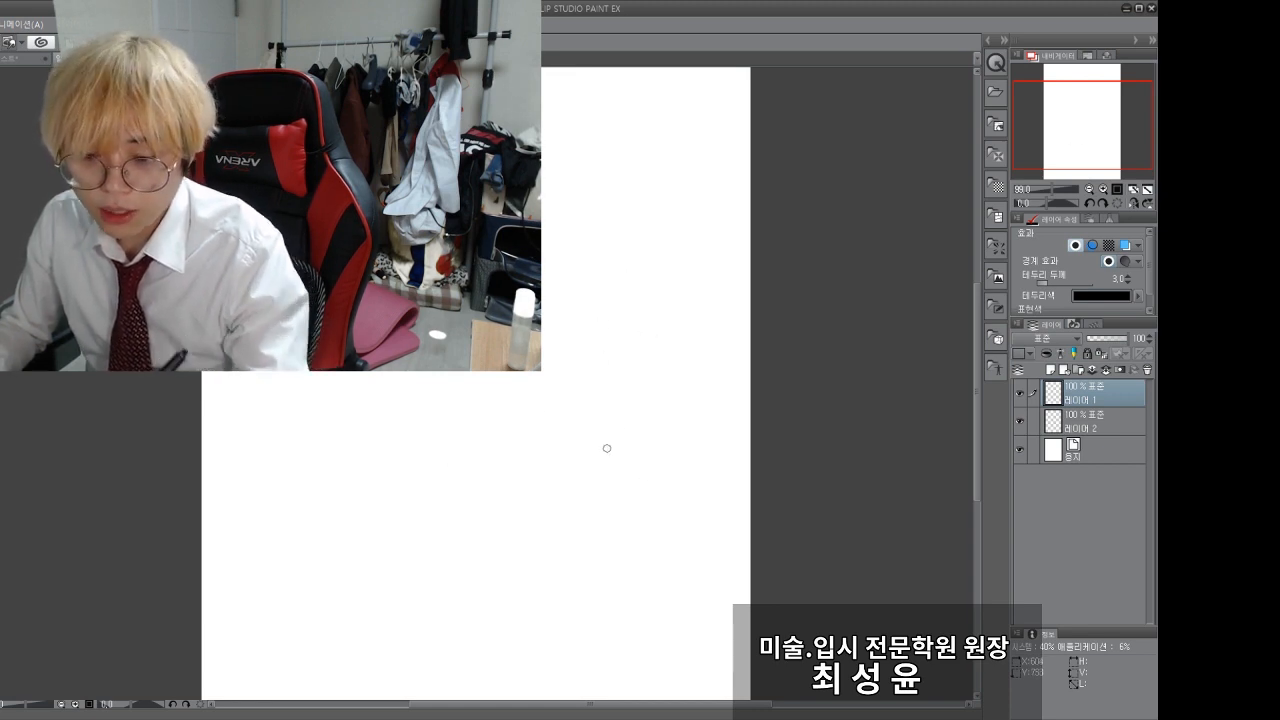
# Step: Draw a tight bundle of near-parallel vertical white strokes with black borders near the right side of the canvas
pyautogui.moveTo(612, 353); pyautogui.dragTo(606, 503)
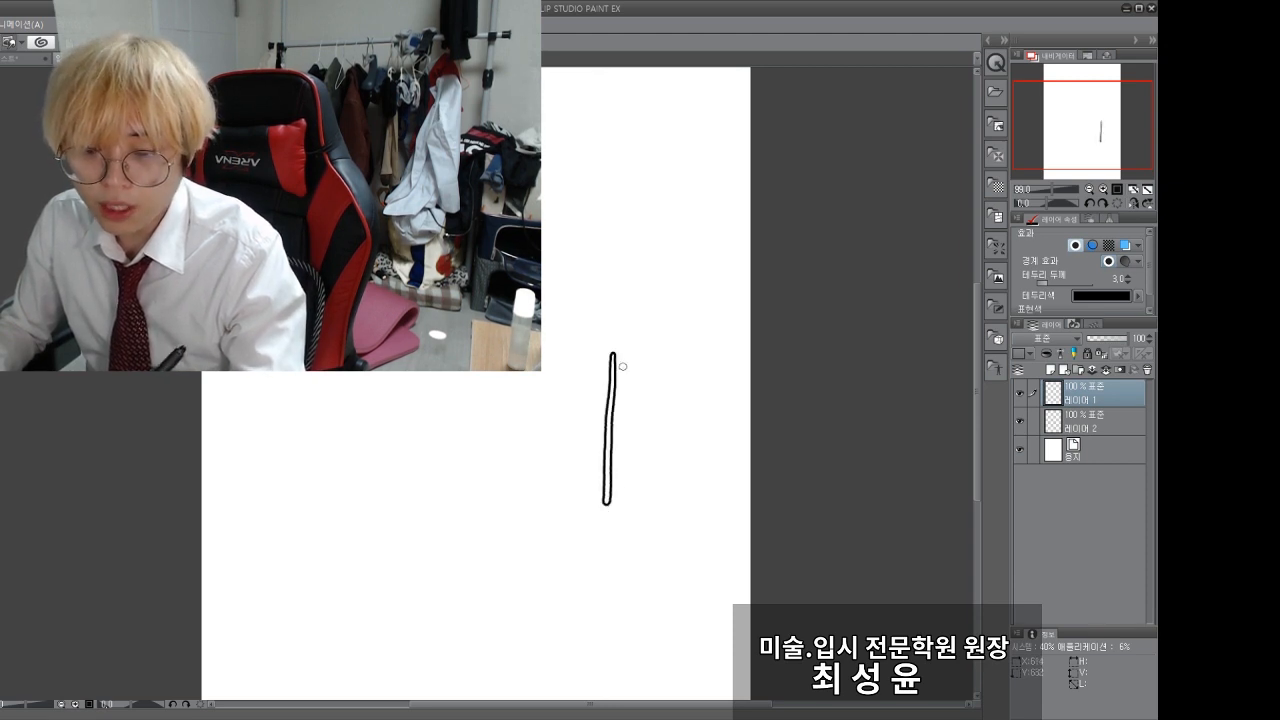
pyautogui.moveTo(618, 414); pyautogui.dragTo(610, 505)
pyautogui.moveTo(625, 410); pyautogui.dragTo(620, 515)
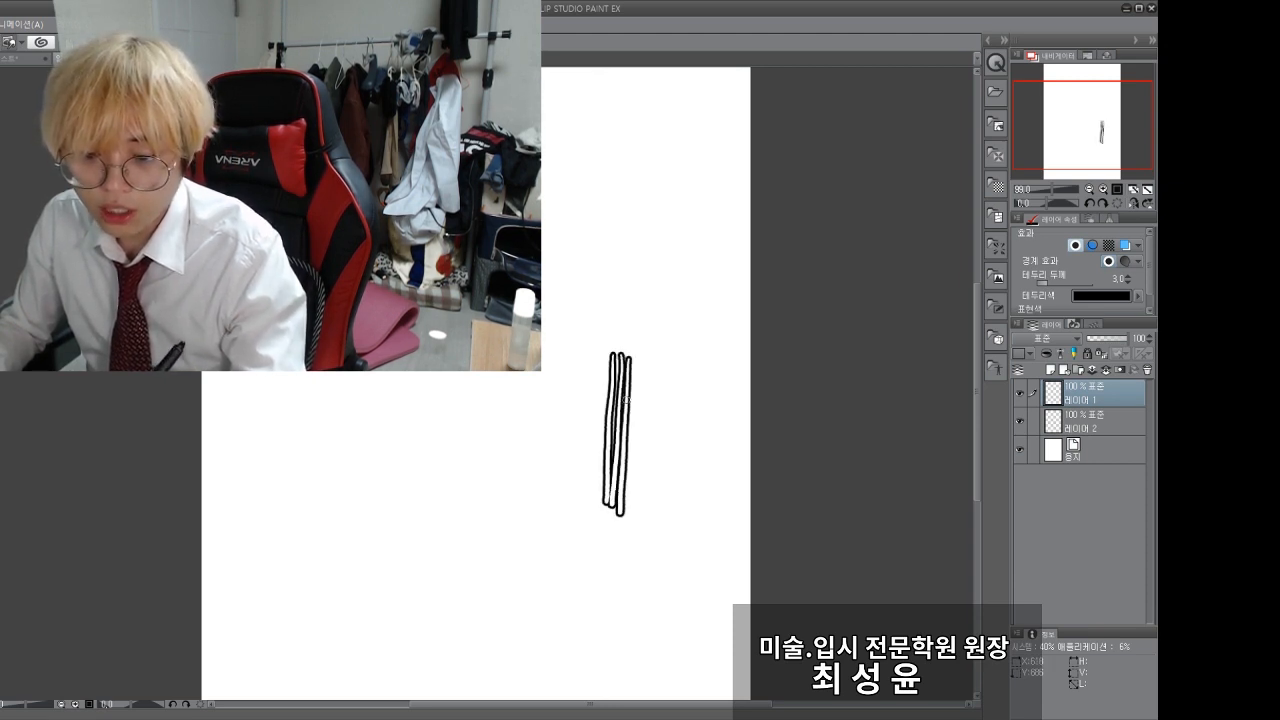
pyautogui.moveTo(634, 413); pyautogui.dragTo(634, 510)
pyautogui.moveTo(602, 407); pyautogui.dragTo(594, 505)
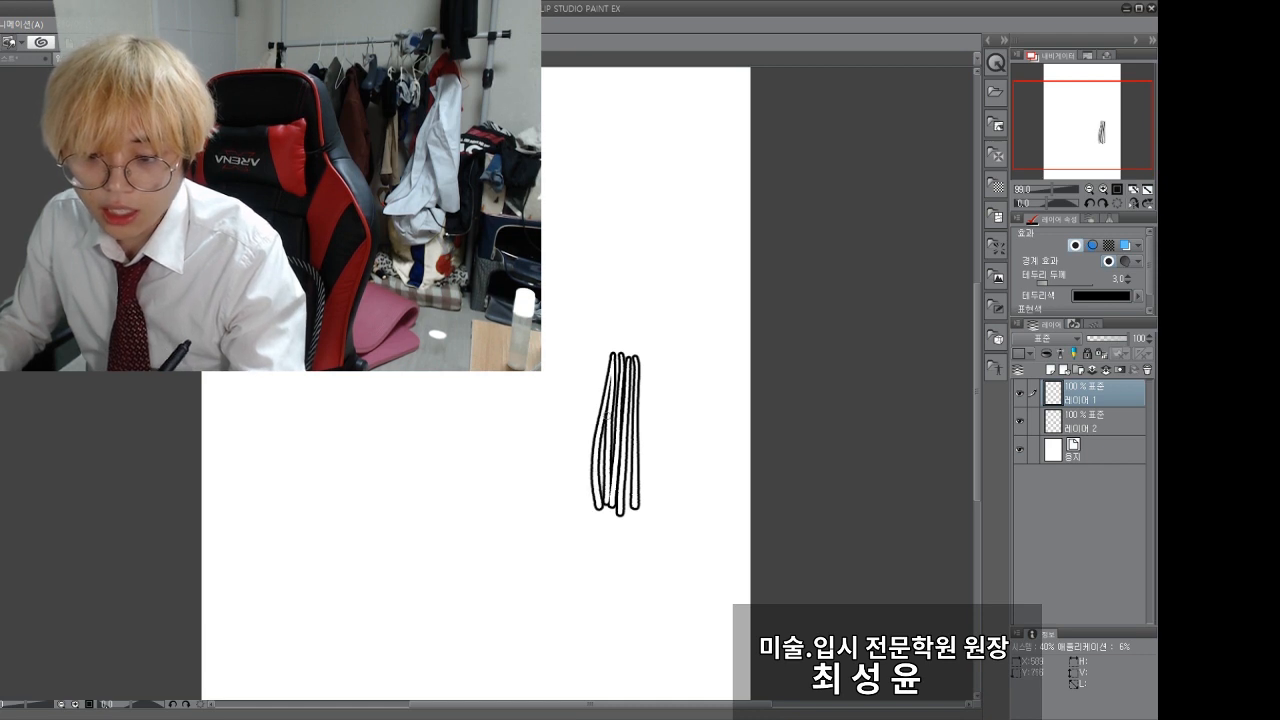
pyautogui.moveTo(614, 400); pyautogui.dragTo(601, 506)
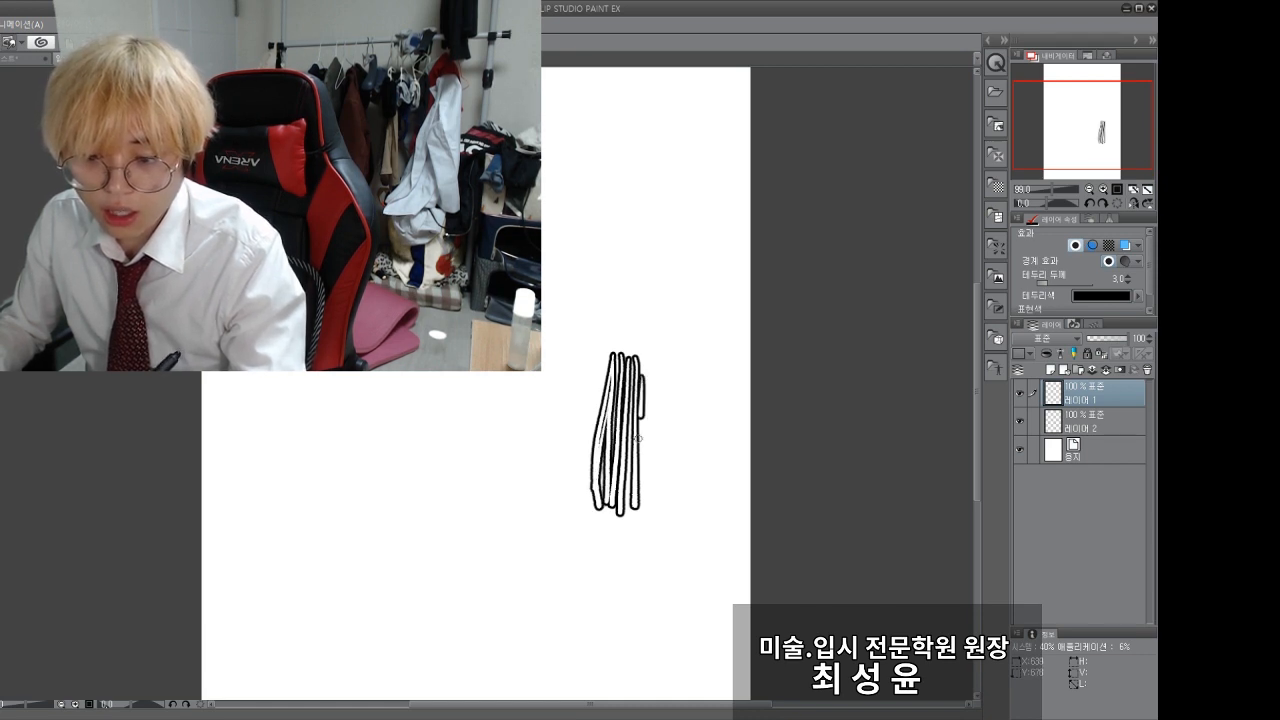
pyautogui.moveTo(638, 438); pyautogui.dragTo(637, 470)
pyautogui.hotkey('ctrl', 'z')
pyautogui.moveTo(639, 363); pyautogui.dragTo(638, 471)
pyautogui.hotkey('ctrl', 'z')
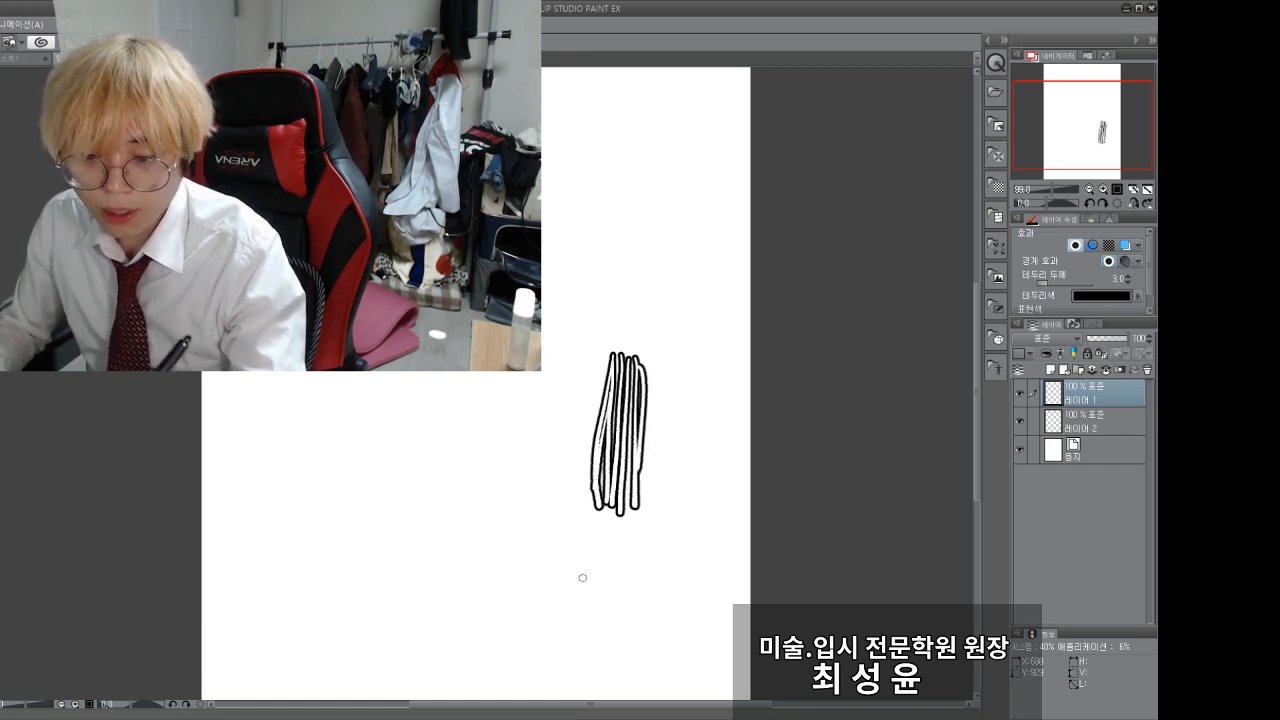
# Step: Draw several long outlined curves crossing one another to the lower left of the vertical bundle, undoing stray marks
pyautogui.moveTo(541, 560)
pyautogui.mouseDown()
pyautogui.moveTo(608, 581)
pyautogui.moveTo(368, 516)
pyautogui.moveTo(280, 471)
pyautogui.moveTo(331, 506)
pyautogui.moveTo(619, 553)
pyautogui.mouseUp()
pyautogui.hotkey('ctrl', 'z')
pyautogui.moveTo(291, 523)
pyautogui.mouseDown()
pyautogui.moveTo(552, 503)
pyautogui.moveTo(605, 528)
pyautogui.mouseUp()
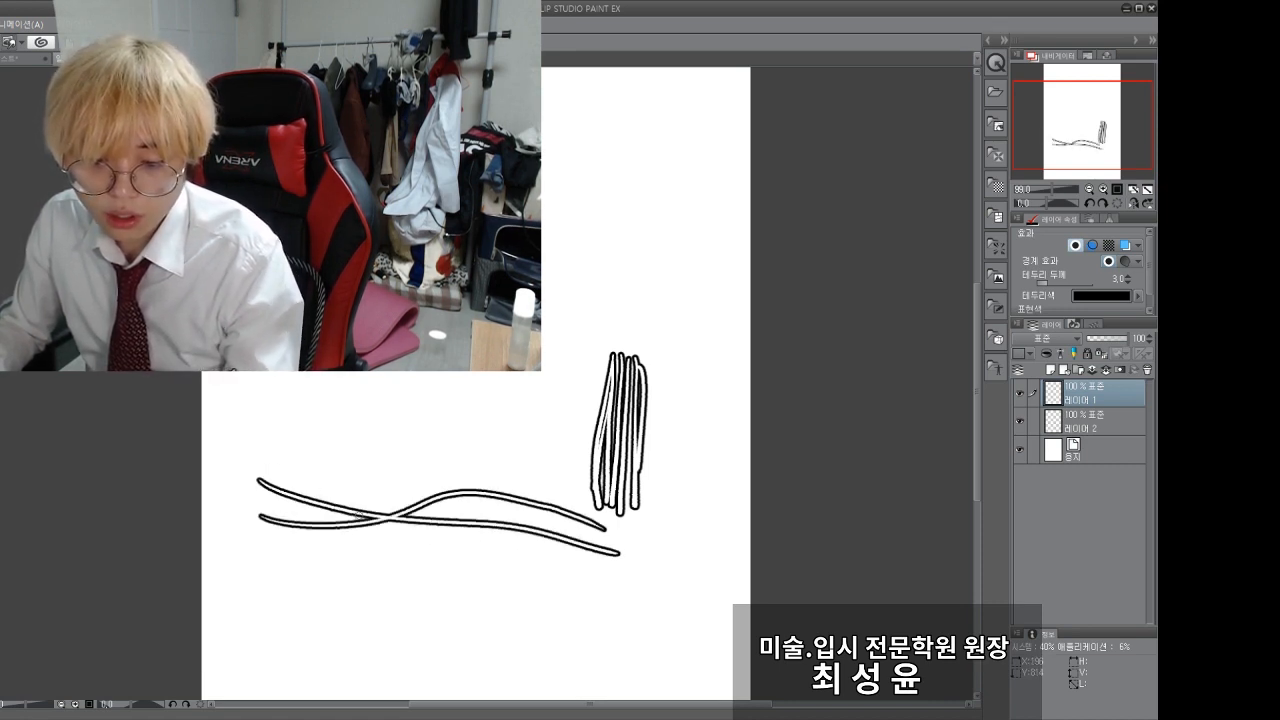
pyautogui.moveTo(296, 448); pyautogui.dragTo(608, 591)
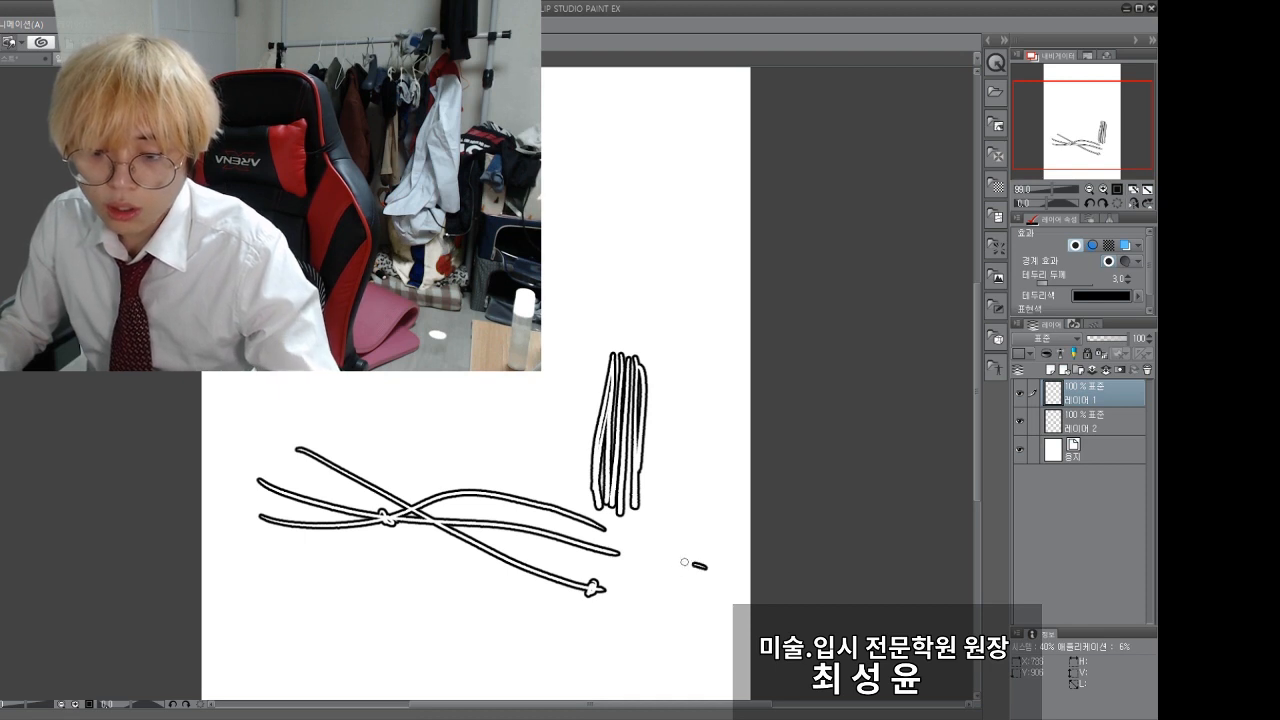
pyautogui.moveTo(684, 562)
pyautogui.mouseDown()
pyautogui.moveTo(393, 559)
pyautogui.moveTo(280, 523)
pyautogui.mouseUp()
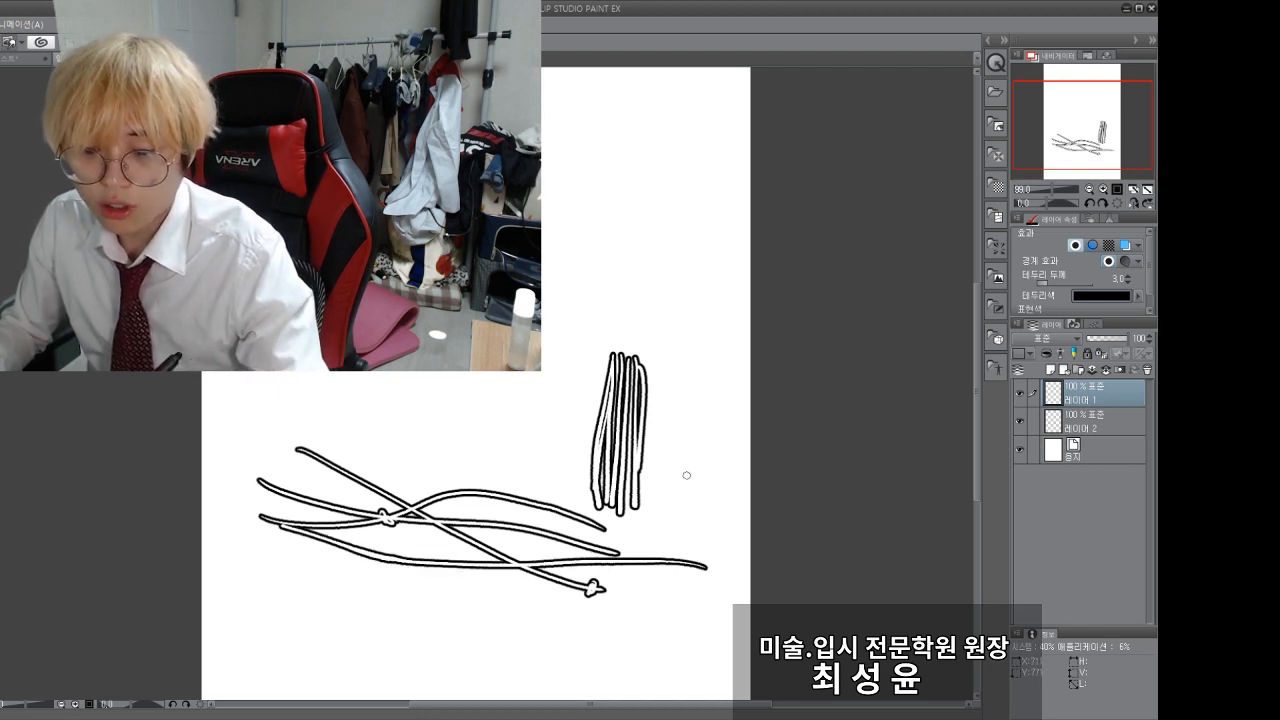
pyautogui.moveTo(686, 475); pyautogui.dragTo(688, 472)
pyautogui.hotkey('ctrl', 'z')
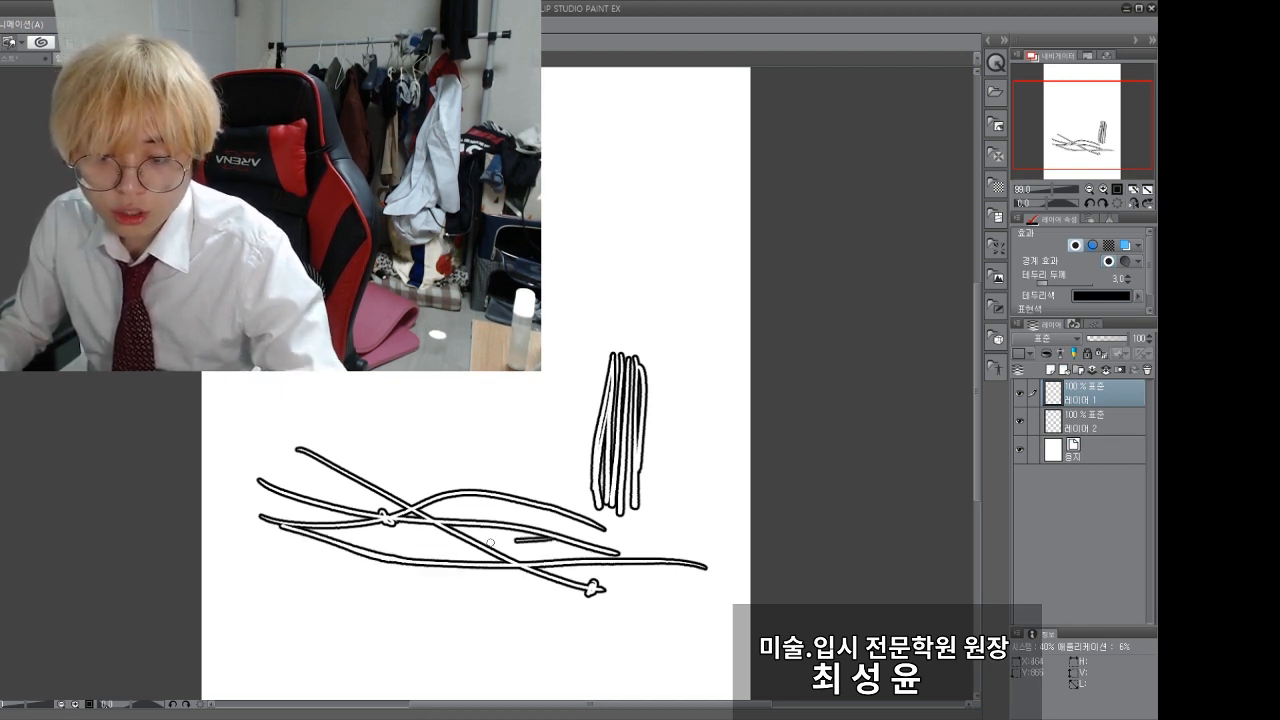
pyautogui.moveTo(490, 543)
pyautogui.mouseDown()
pyautogui.moveTo(268, 572)
pyautogui.moveTo(180, 546)
pyautogui.mouseUp()
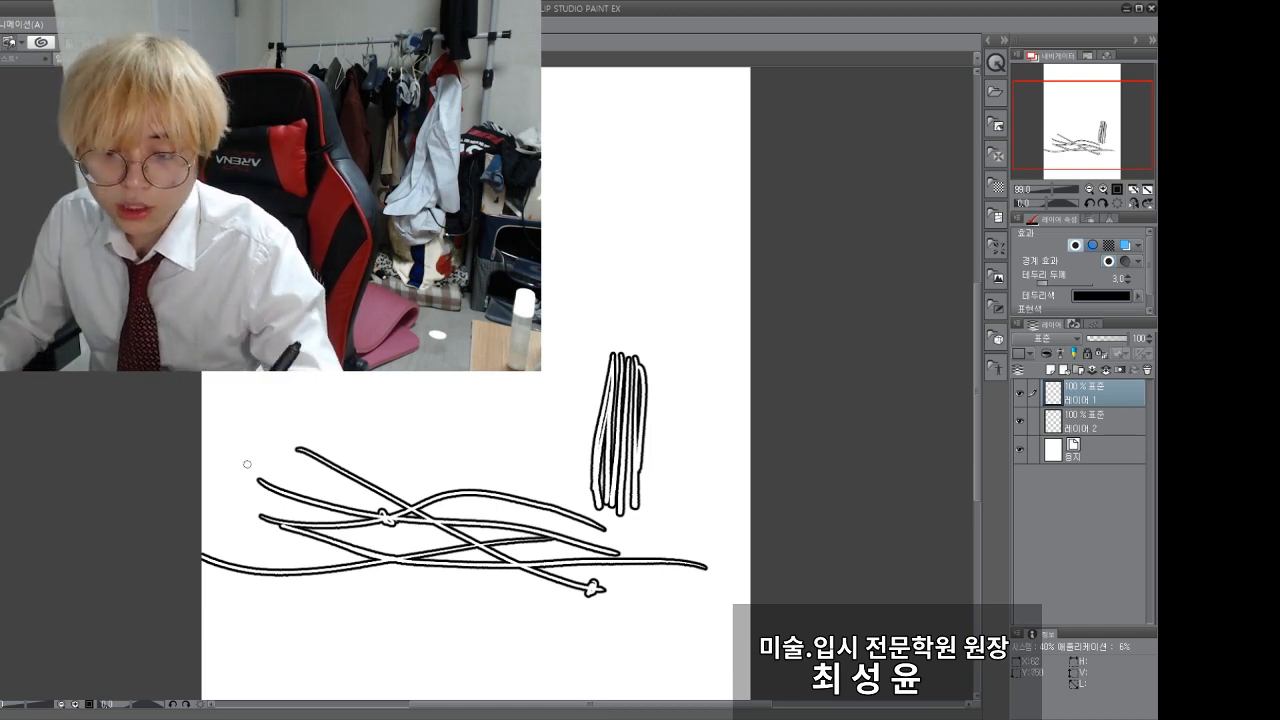
# Step: Draw nested rectangles of equal height and decreasing width above the strokes, with a vertical centre bar, to form a barred frame
pyautogui.moveTo(380, 573)
pyautogui.mouseDown()
pyautogui.moveTo(169, 497)
pyautogui.moveTo(227, 716)
pyautogui.mouseUp()
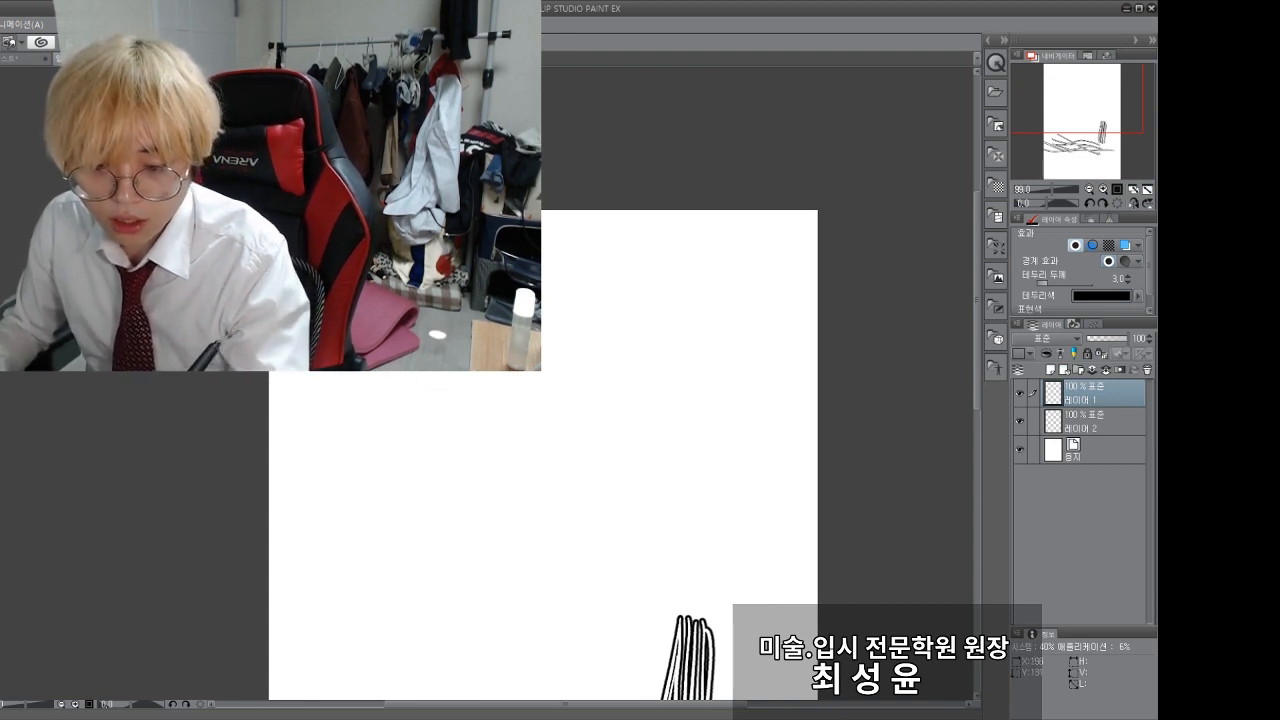
pyautogui.moveTo(678, 326); pyautogui.dragTo(358, 514)
pyautogui.moveTo(637, 326); pyautogui.dragTo(404, 512)
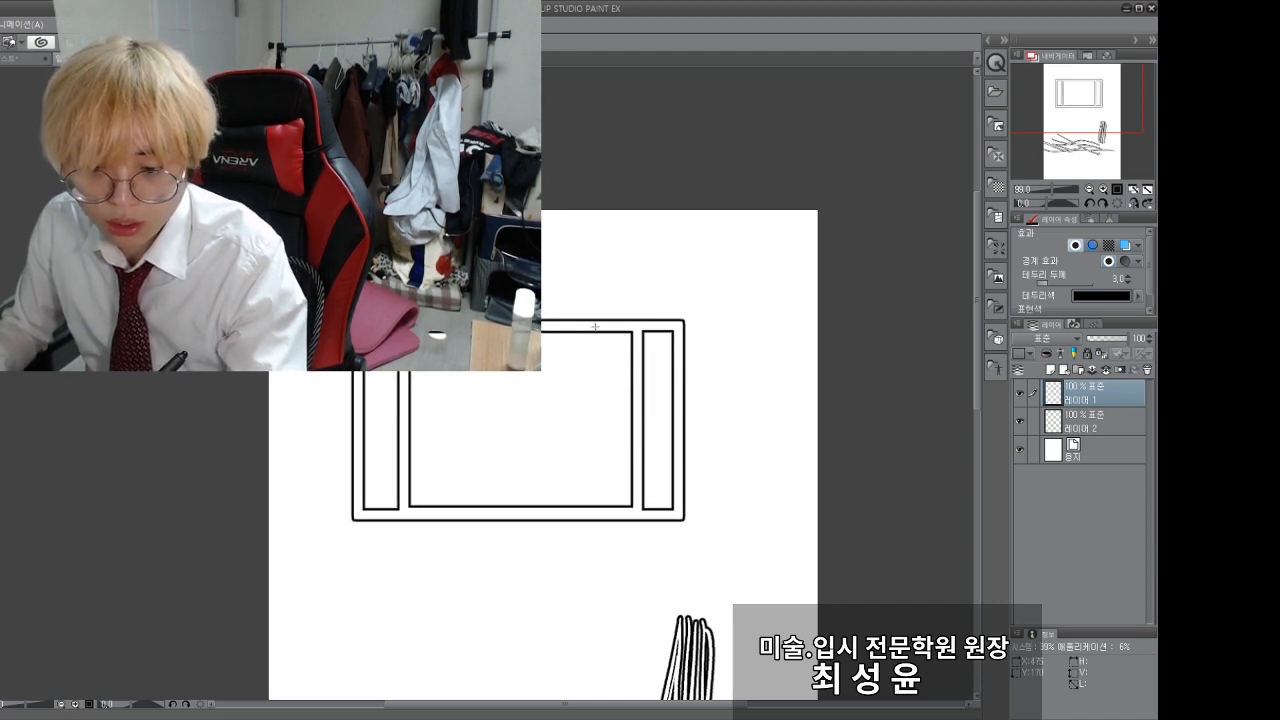
pyautogui.moveTo(597, 325); pyautogui.dragTo(447, 508)
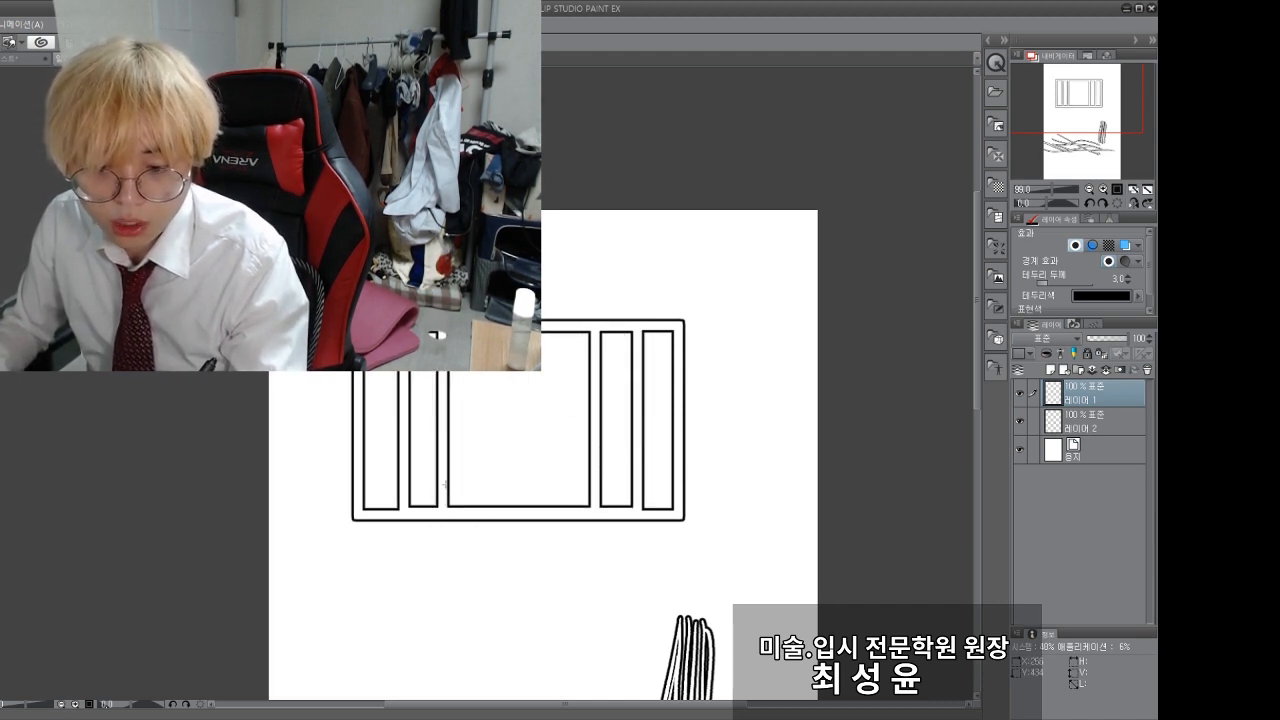
pyautogui.moveTo(561, 328); pyautogui.dragTo(483, 511)
pyautogui.moveTo(520, 326); pyautogui.dragTo(520, 508)
# Step: Select the barred frame, start transforming it with a slight reduction in size, and undo a trial rotation
pyautogui.moveTo(141, 400); pyautogui.dragTo(172, 481)
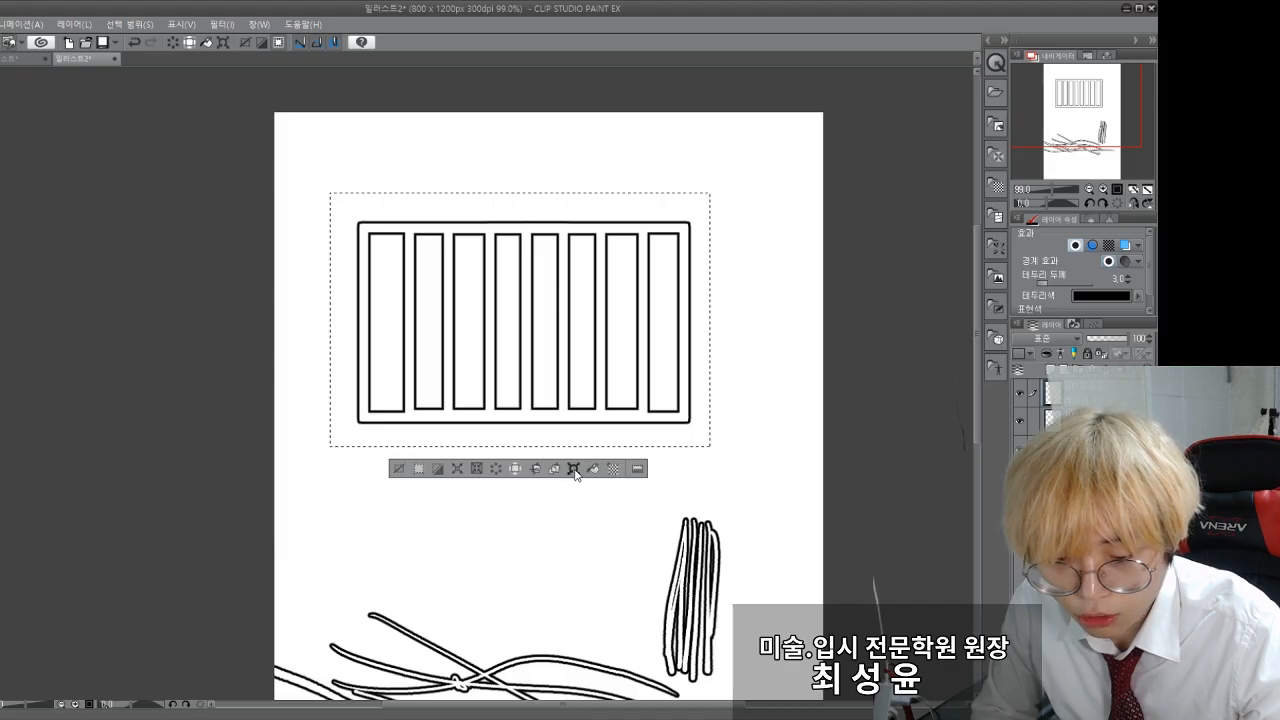
pyautogui.click(688, 450)
pyautogui.moveTo(331, 445)
pyautogui.mouseDown()
pyautogui.moveTo(395, 432)
pyautogui.moveTo(317, 429)
pyautogui.moveTo(309, 391)
pyautogui.moveTo(321, 436)
pyautogui.mouseUp()
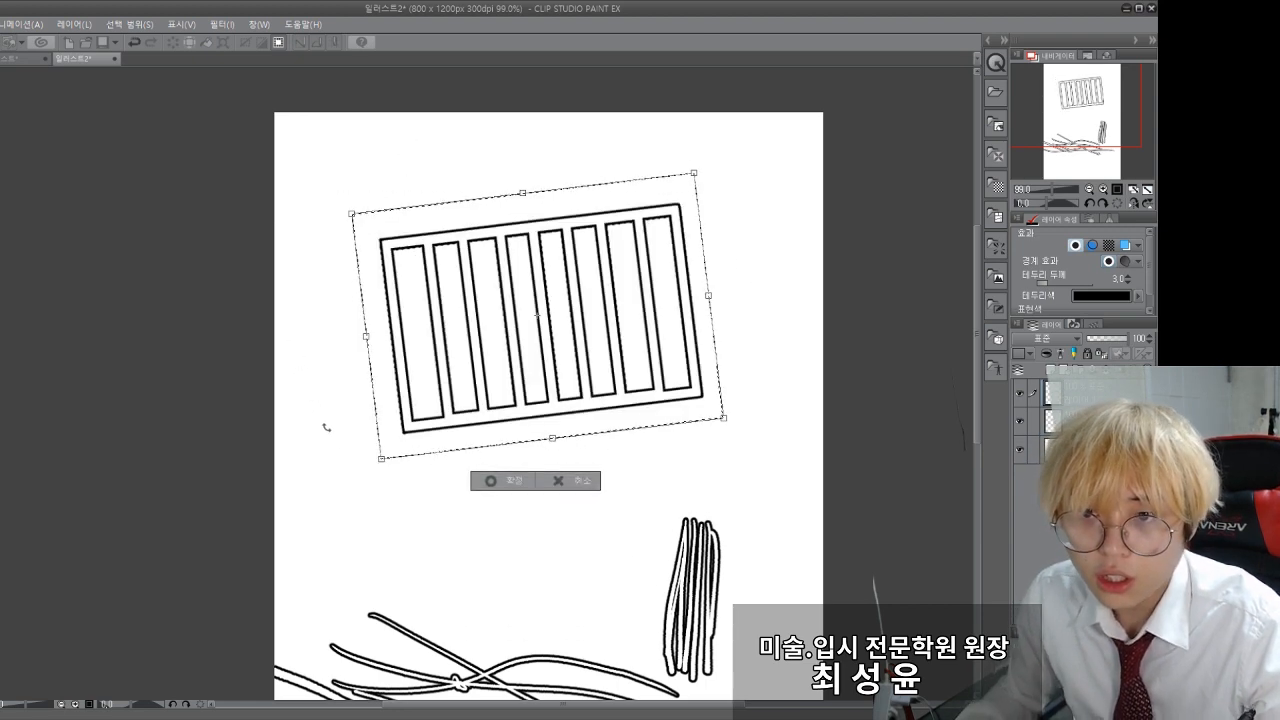
pyautogui.hotkey('ctrl', 'z')
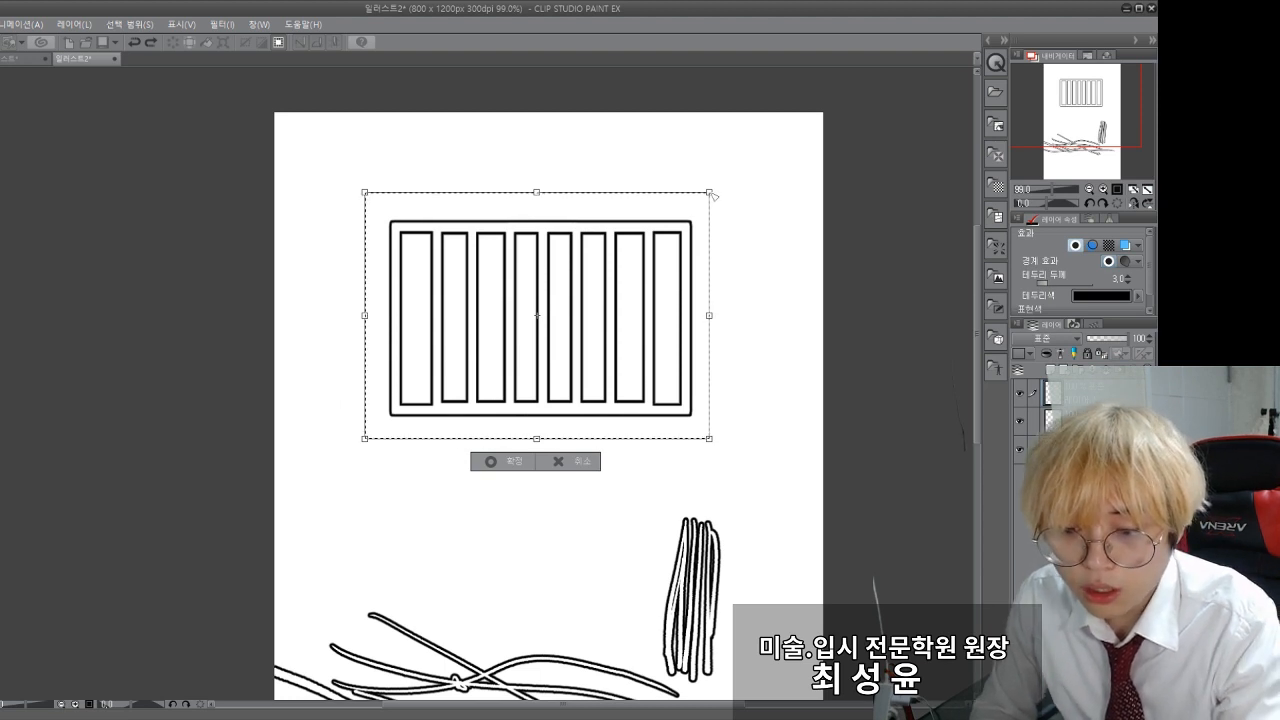
# Step: Distort the barred frame into perspective with its left side shorter than its right, apply the transformation, and clear the selection
pyautogui.moveTo(712, 194); pyautogui.dragTo(753, 159)
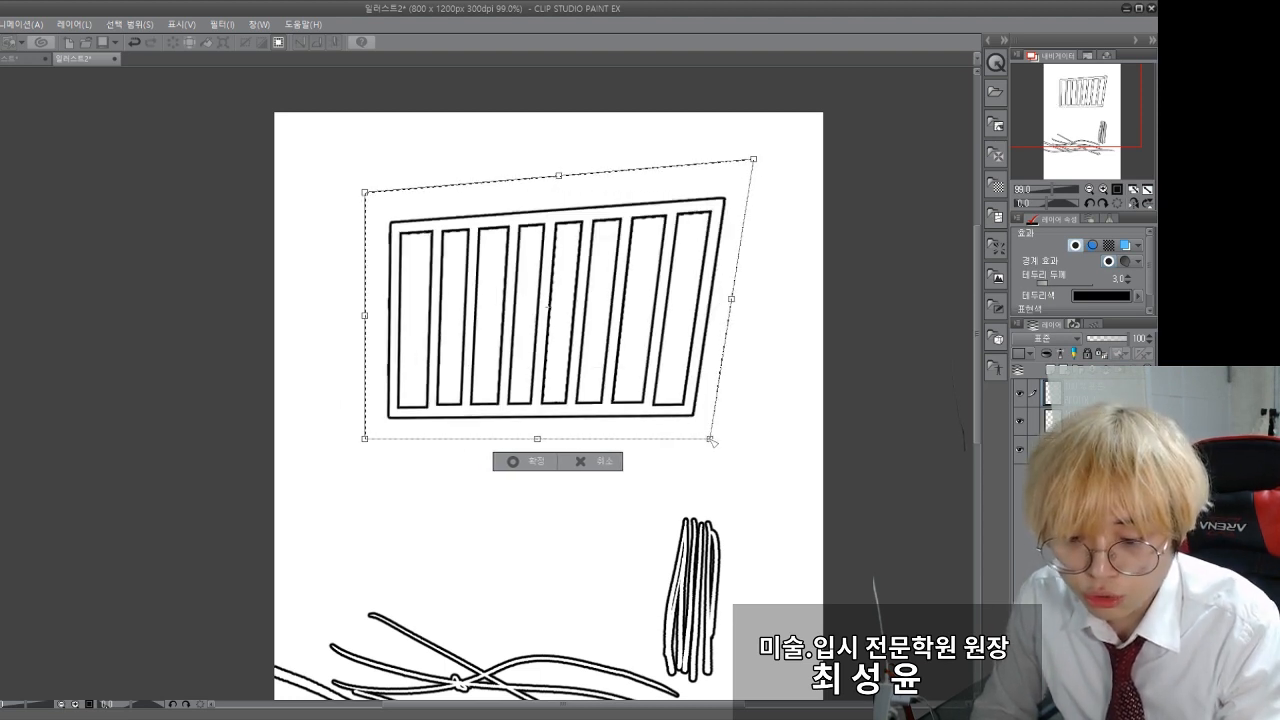
pyautogui.moveTo(710, 440); pyautogui.dragTo(767, 470)
pyautogui.moveTo(365, 192); pyautogui.dragTo(492, 208)
pyautogui.moveTo(367, 441); pyautogui.dragTo(513, 409)
pyautogui.moveTo(492, 208)
pyautogui.mouseDown()
pyautogui.moveTo(514, 209)
pyautogui.moveTo(500, 210)
pyautogui.mouseUp()
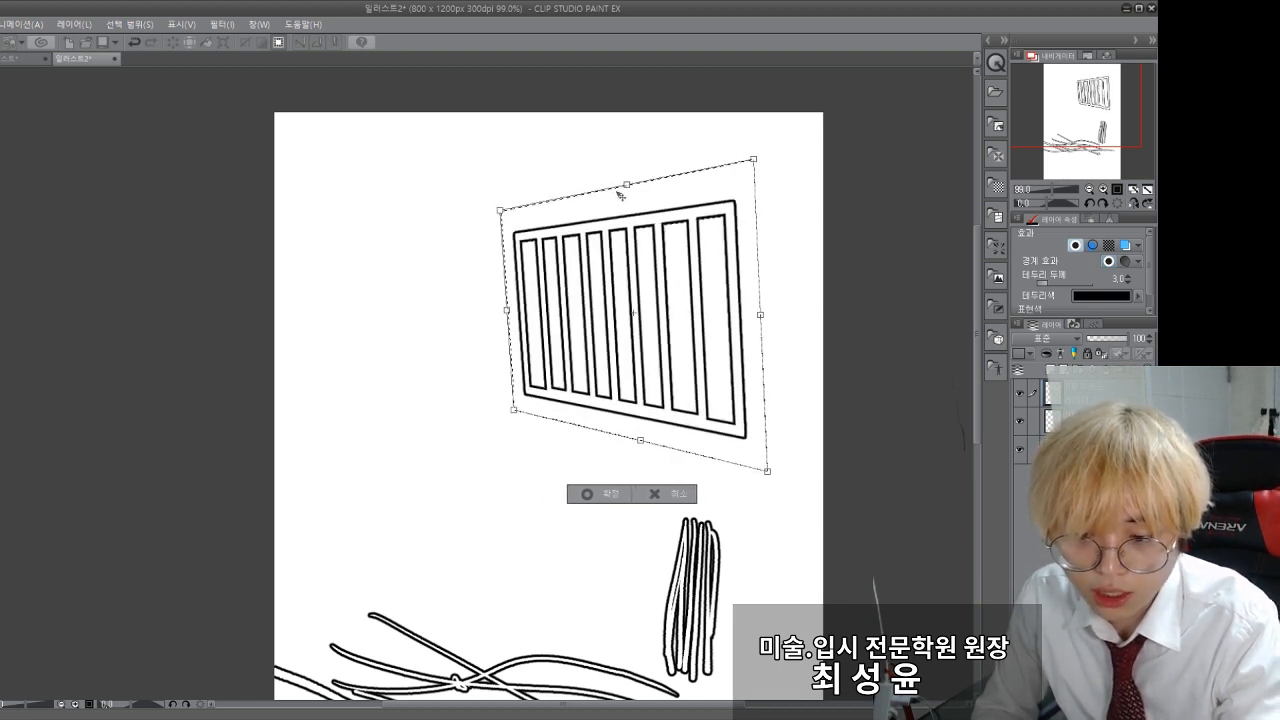
pyautogui.moveTo(627, 185); pyautogui.dragTo(632, 185)
pyautogui.moveTo(764, 316); pyautogui.dragTo(771, 314)
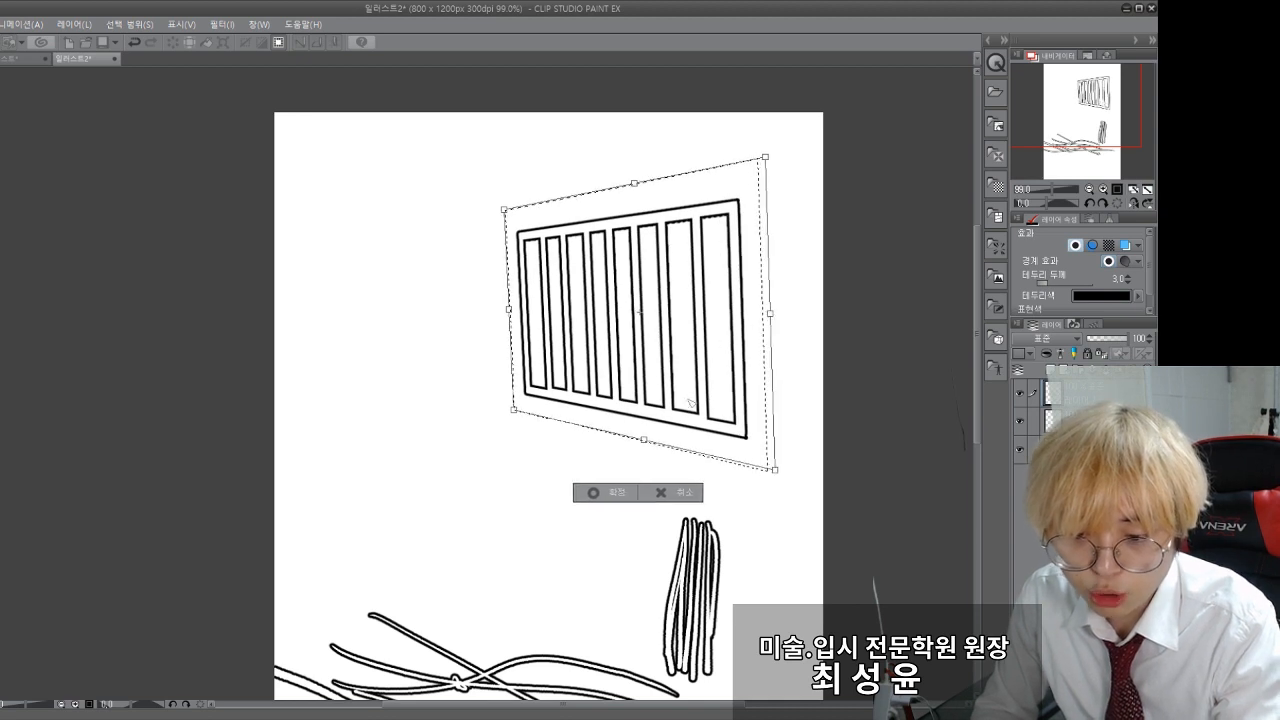
pyautogui.press('Return')
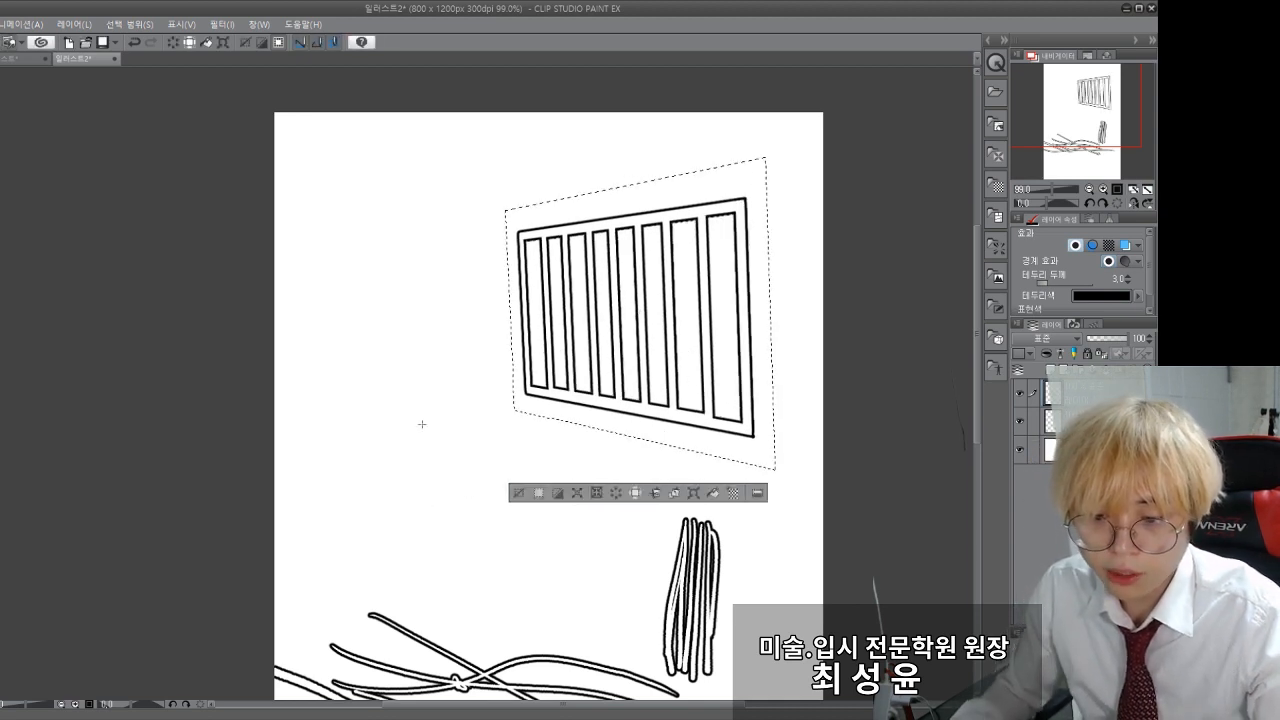
pyautogui.hotkey('ctrl', 'd')
# Step: Draw a small rounded end at the foot of each vertical bar where it meets the frame's bottom rail
pyautogui.moveTo(466, 403); pyautogui.dragTo(376, 442)
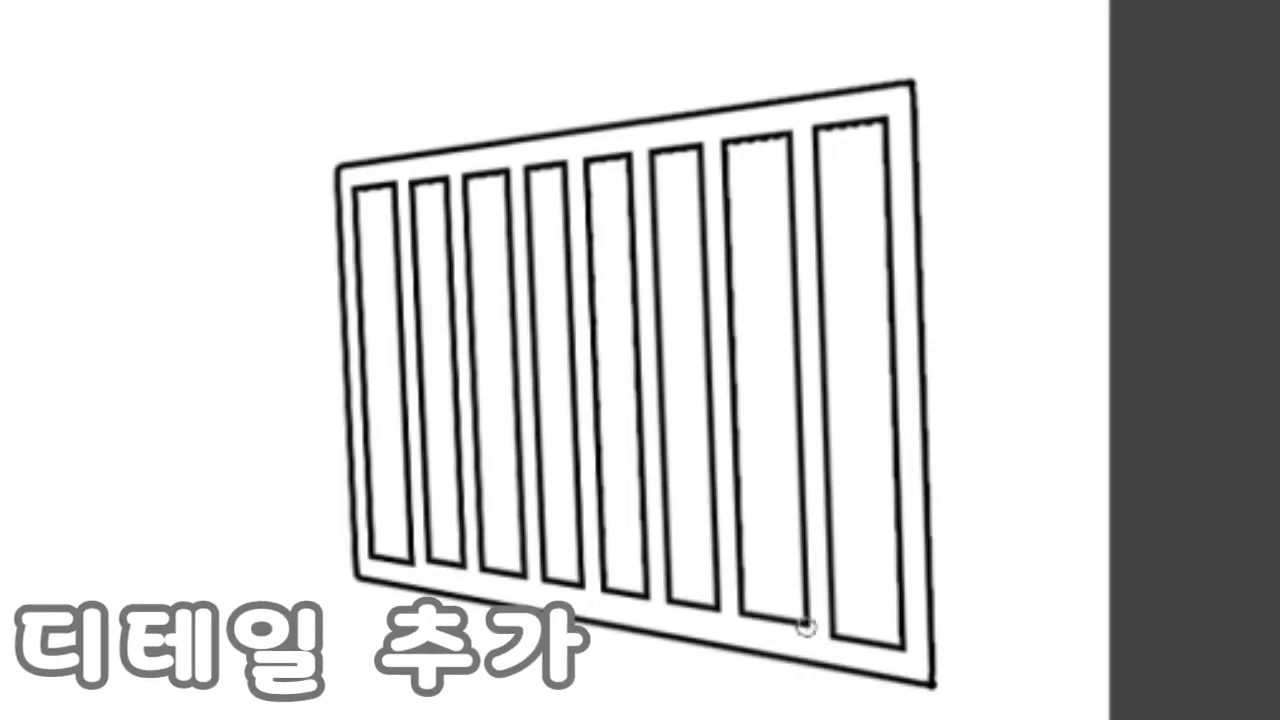
pyautogui.moveTo(807, 628); pyautogui.dragTo(835, 641)
pyautogui.moveTo(720, 609); pyautogui.dragTo(741, 614)
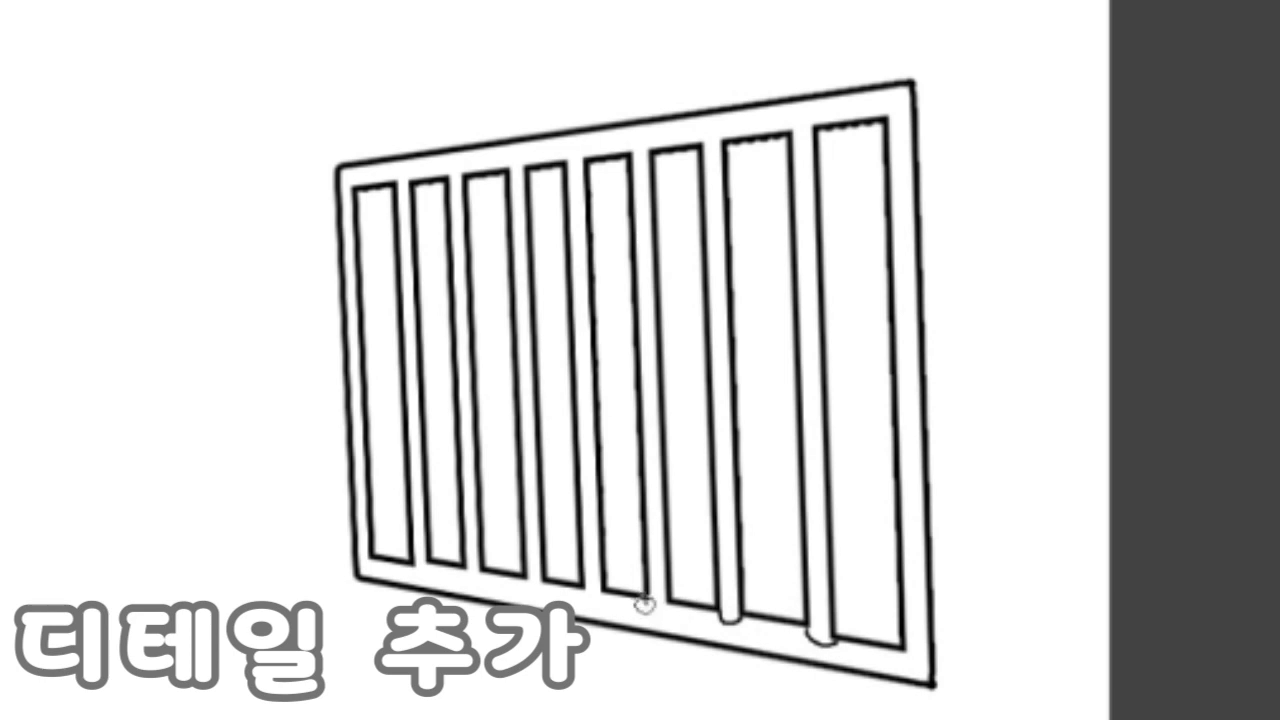
pyautogui.moveTo(645, 604); pyautogui.dragTo(667, 609)
pyautogui.moveTo(582, 592); pyautogui.dragTo(604, 598)
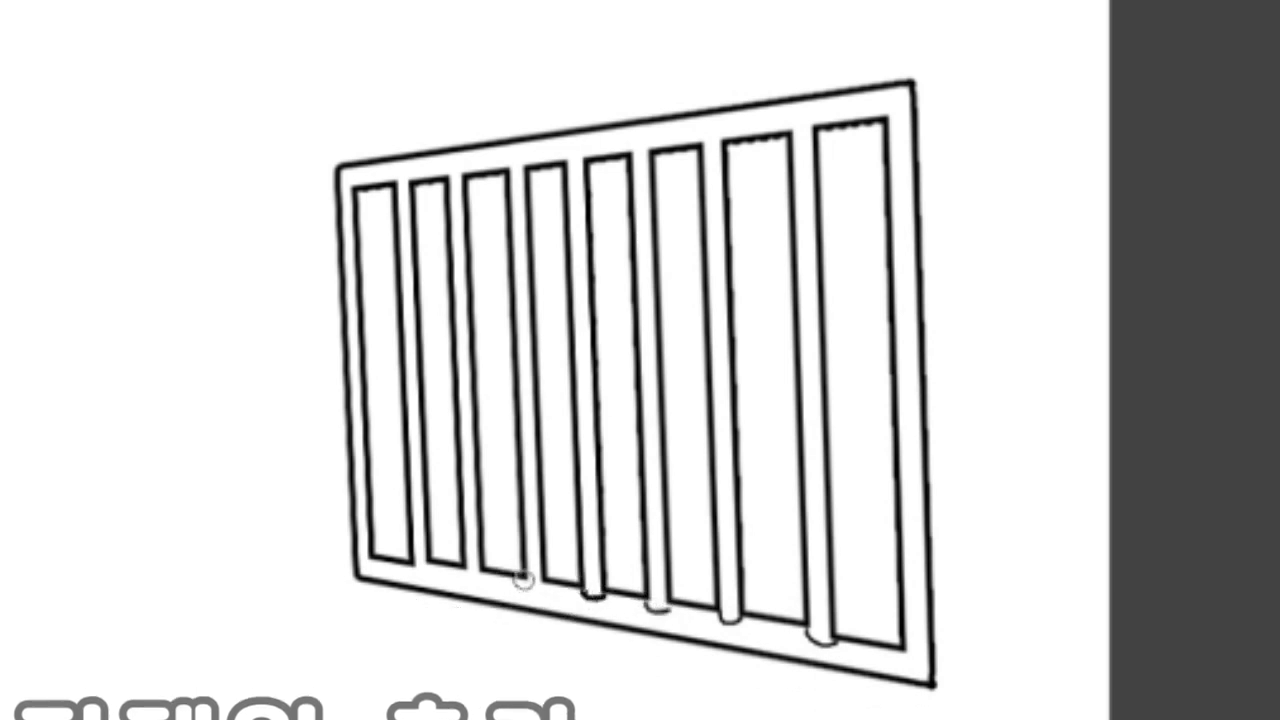
pyautogui.moveTo(526, 581); pyautogui.dragTo(549, 587)
pyautogui.moveTo(465, 573)
pyautogui.mouseDown()
pyautogui.moveTo(487, 578)
pyautogui.moveTo(436, 572)
pyautogui.mouseUp()
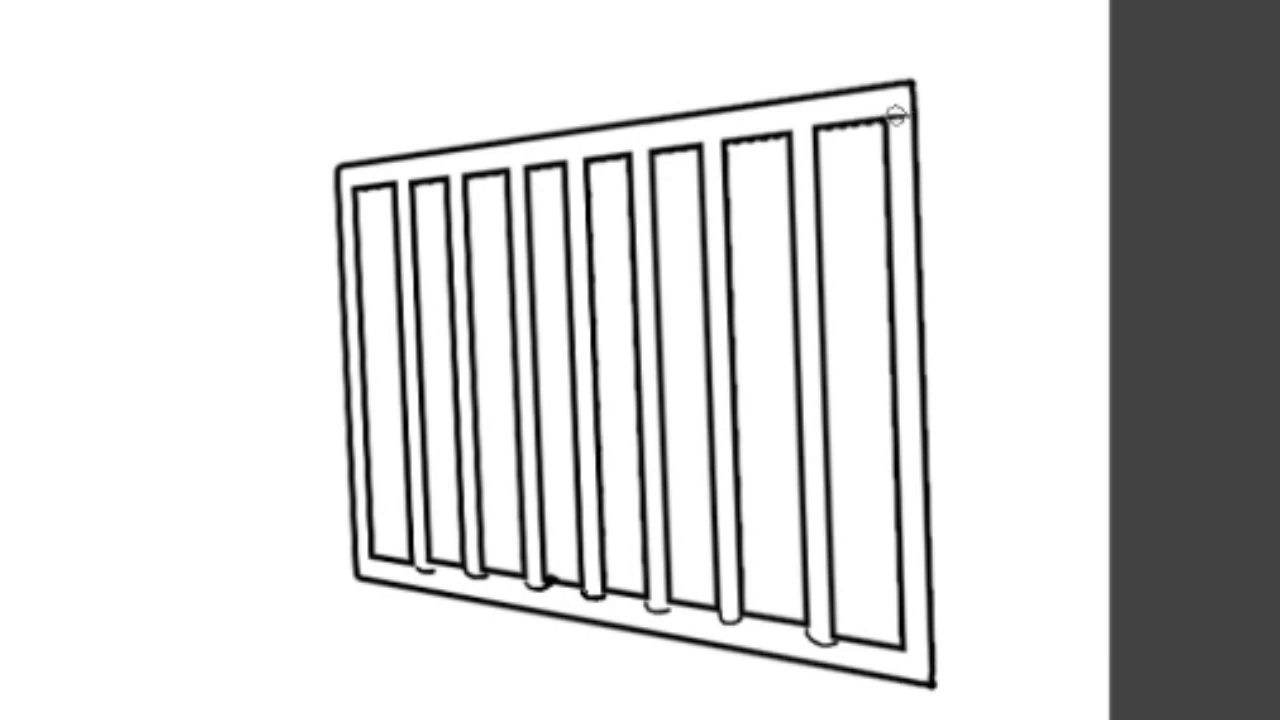
# Step: Extend the top rail's lower edge line to the frame's outer edges, undoing stray strokes
pyautogui.hotkey('ctrl', 'z')
pyautogui.moveTo(918, 112)
pyautogui.mouseDown()
pyautogui.moveTo(692, 150)
pyautogui.moveTo(719, 144)
pyautogui.moveTo(352, 186)
pyautogui.moveTo(569, 163)
pyautogui.mouseUp()
pyautogui.hotkey('ctrl', 'z')
pyautogui.hotkey('ctrl', 'z')
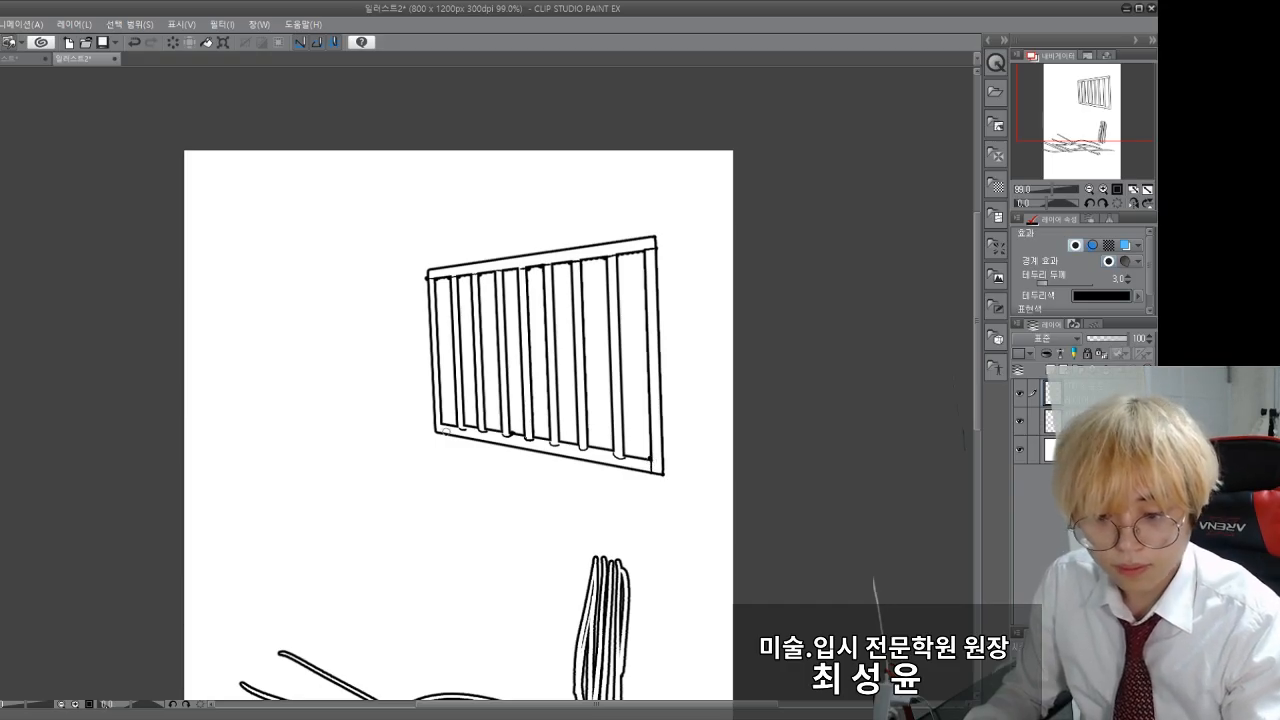
# Step: Ink the frame's lower-left inner corner and add small black shadows at the top of each bar, beneath the top rail
pyautogui.moveTo(115, 539); pyautogui.dragTo(111, 561)
pyautogui.moveTo(152, 506); pyautogui.dragTo(149, 504)
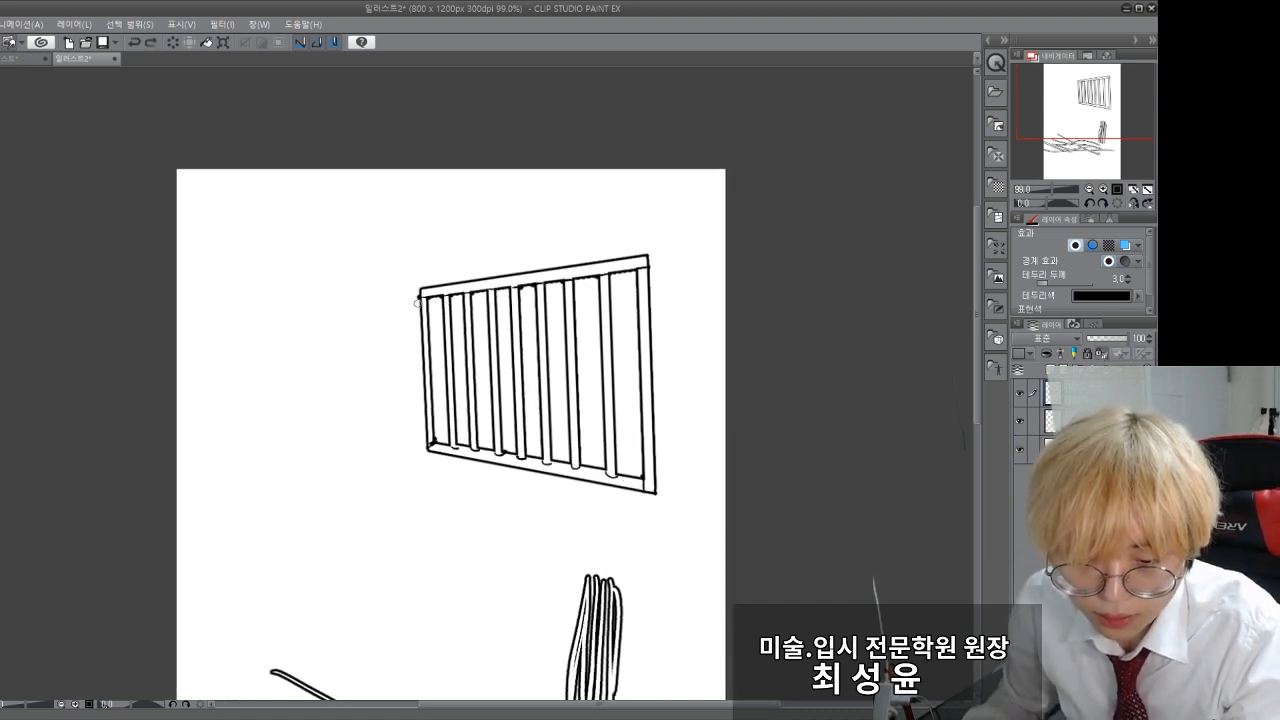
pyautogui.moveTo(439, 298)
pyautogui.mouseDown()
pyautogui.moveTo(577, 298)
pyautogui.moveTo(617, 276)
pyautogui.mouseUp()
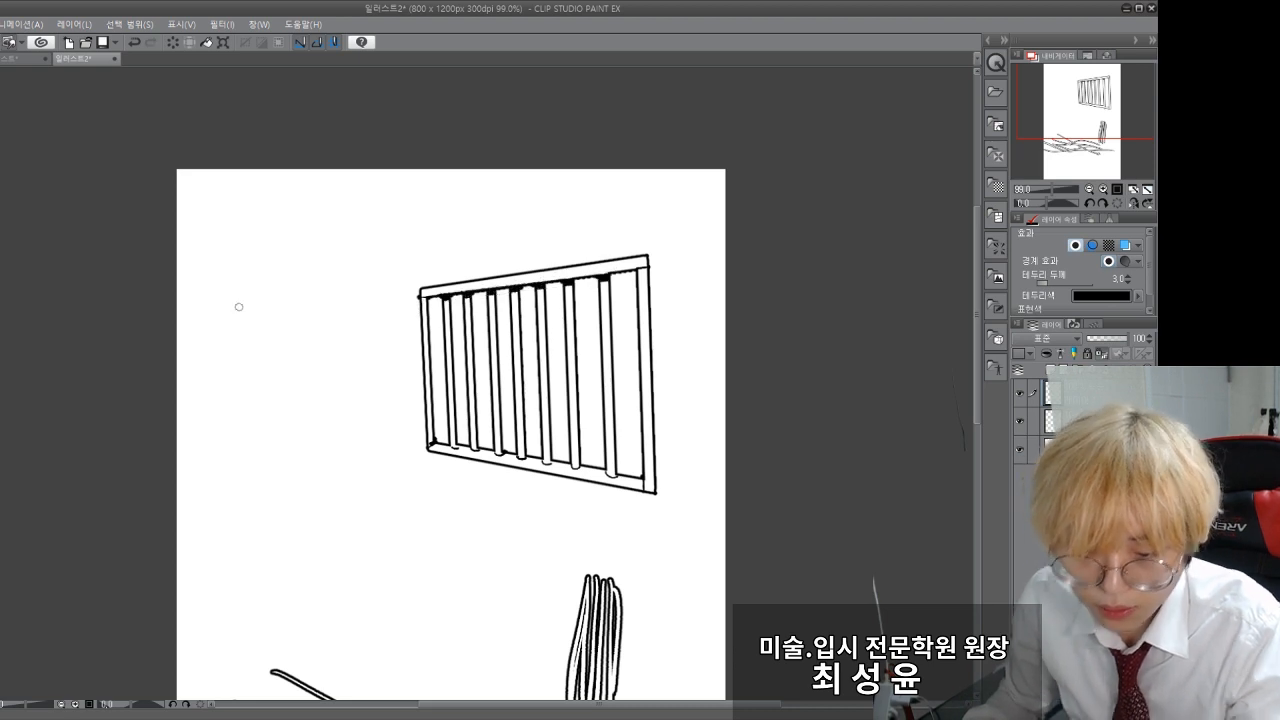
pyautogui.moveTo(273, 406)
pyautogui.mouseDown()
pyautogui.moveTo(265, 391)
pyautogui.moveTo(260, 409)
pyautogui.mouseUp()
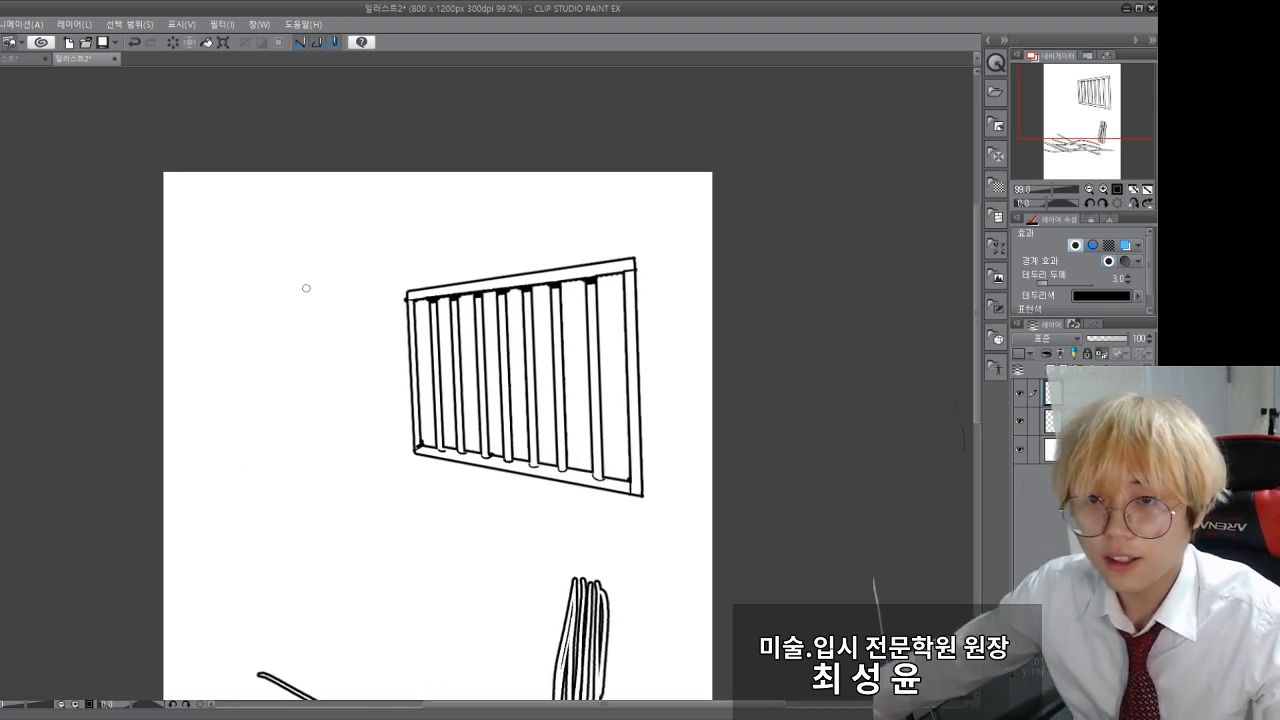
pyautogui.scroll(3, 520, 370)
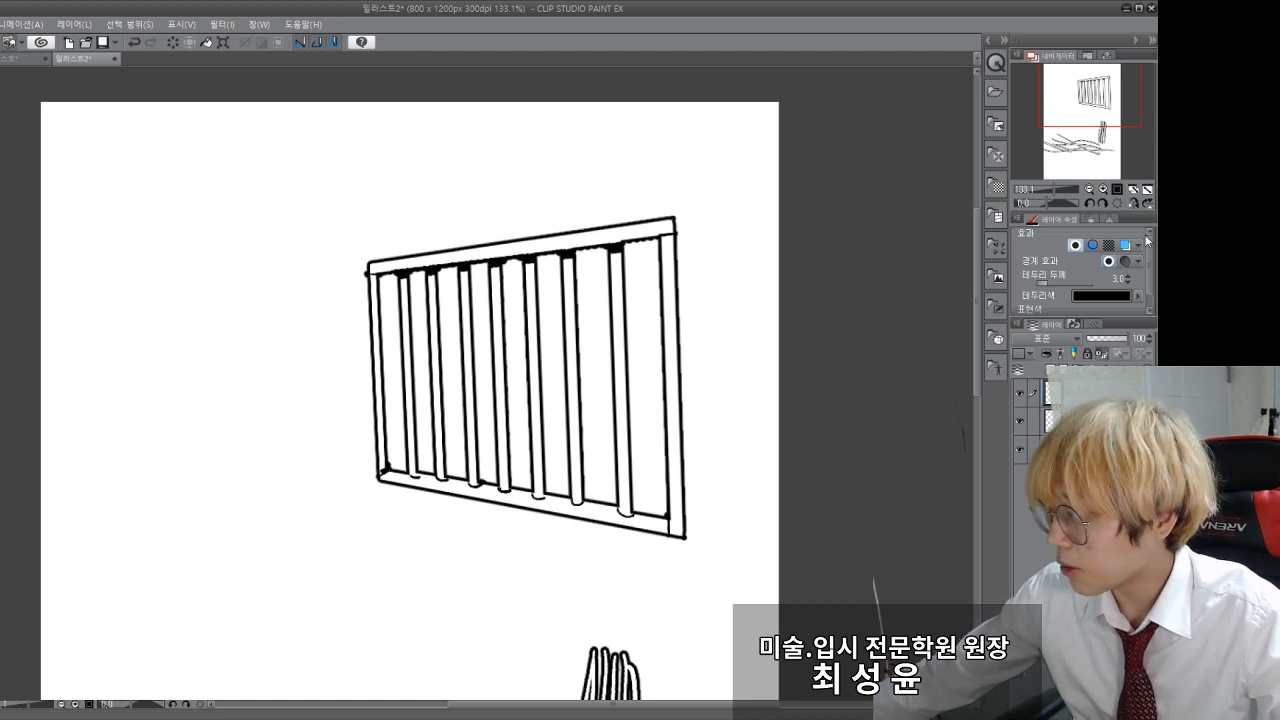
pyautogui.scroll(-2, 366, 569)
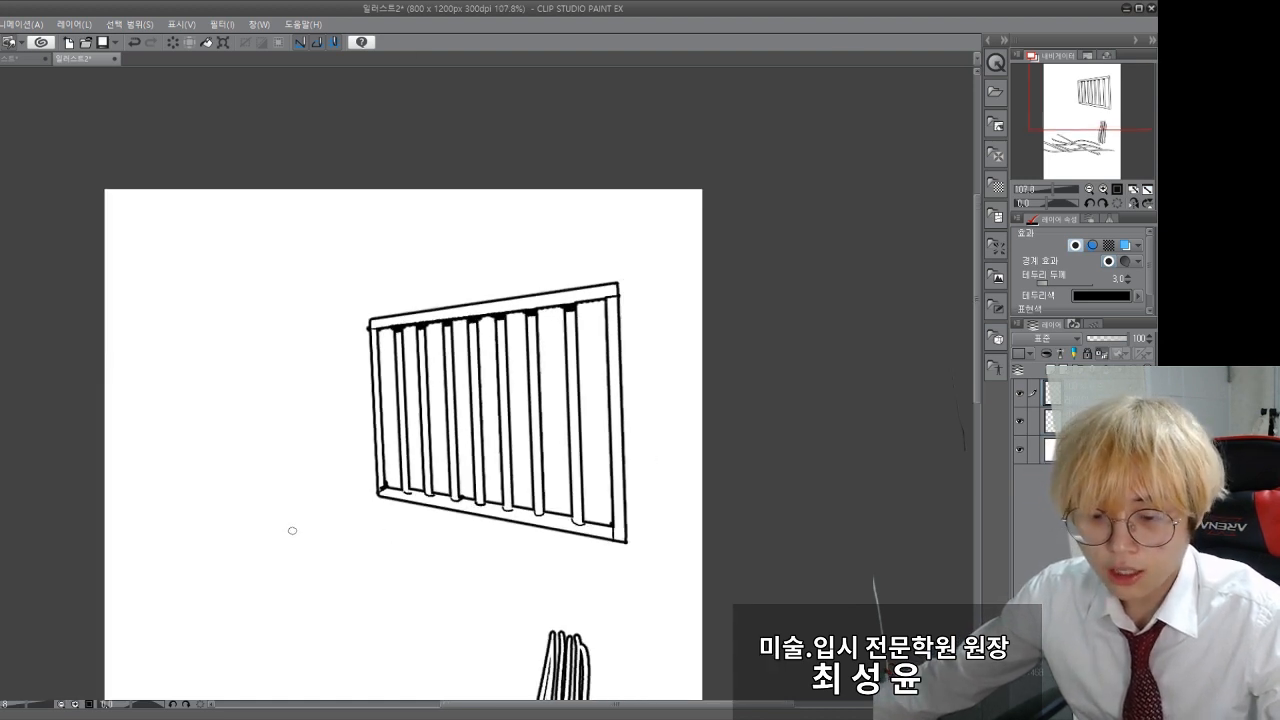
pyautogui.moveTo(182, 540); pyautogui.dragTo(214, 447)
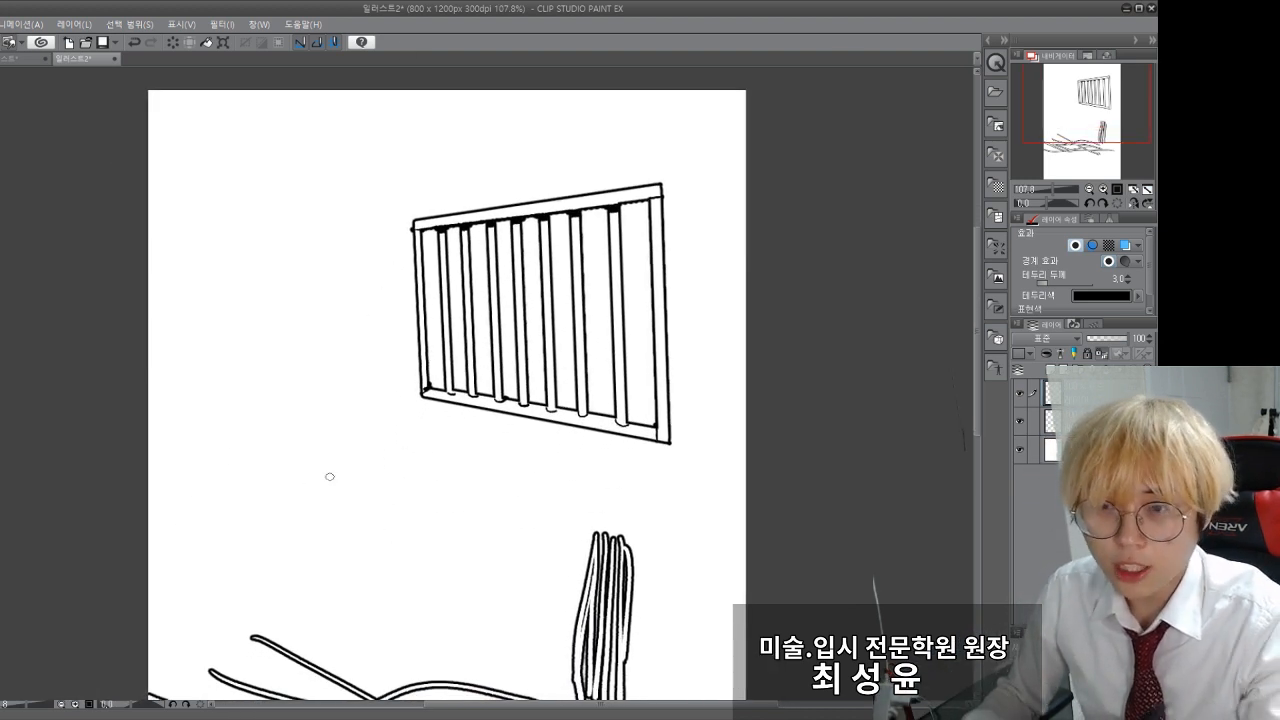